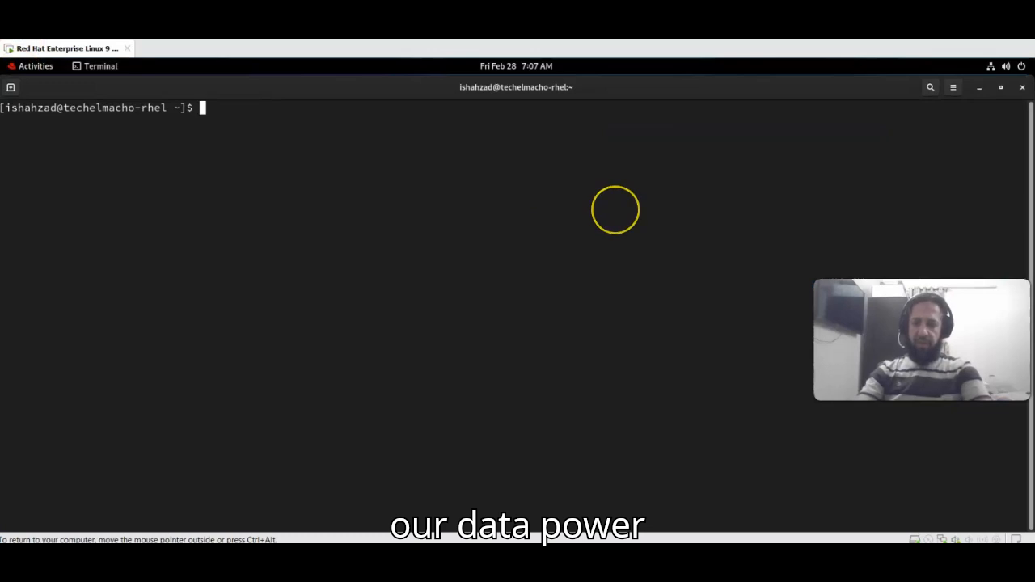
- Start the ibm-datapower container with podman and confirm in podman ps that it is running
type("podma")
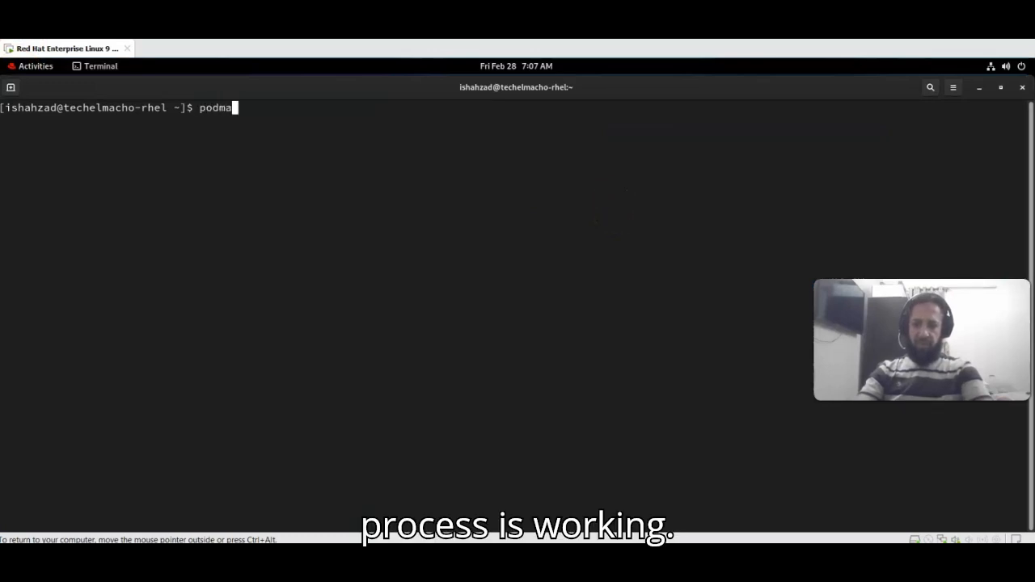
type("n ps")
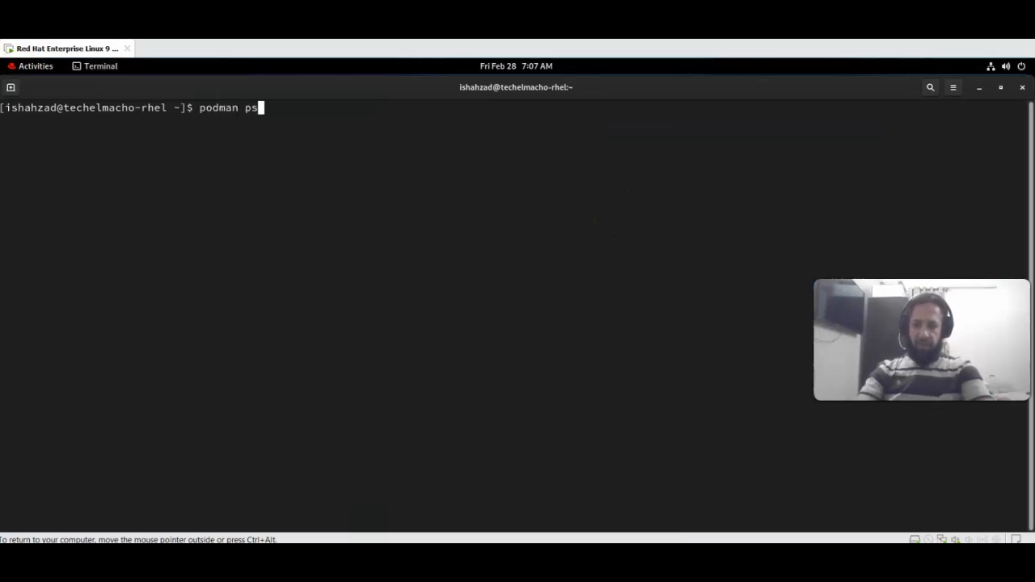
key("Return")
type("podman")
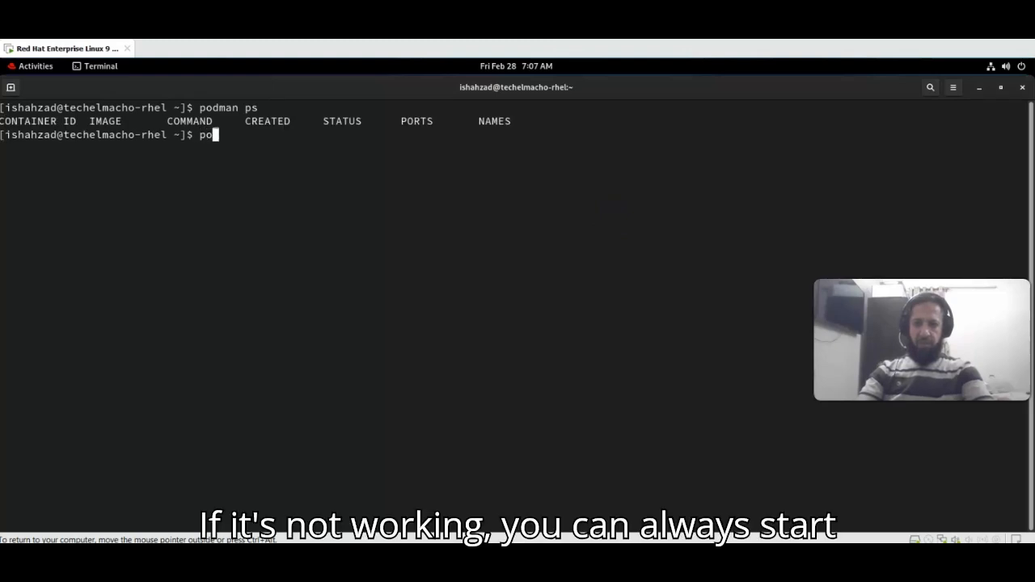
type(" start")
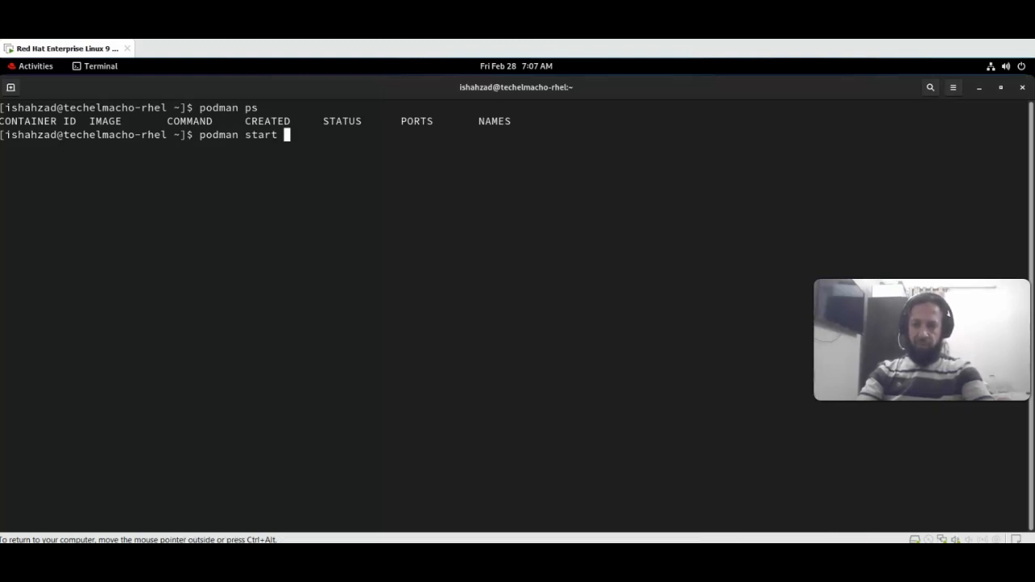
type("ibm-")
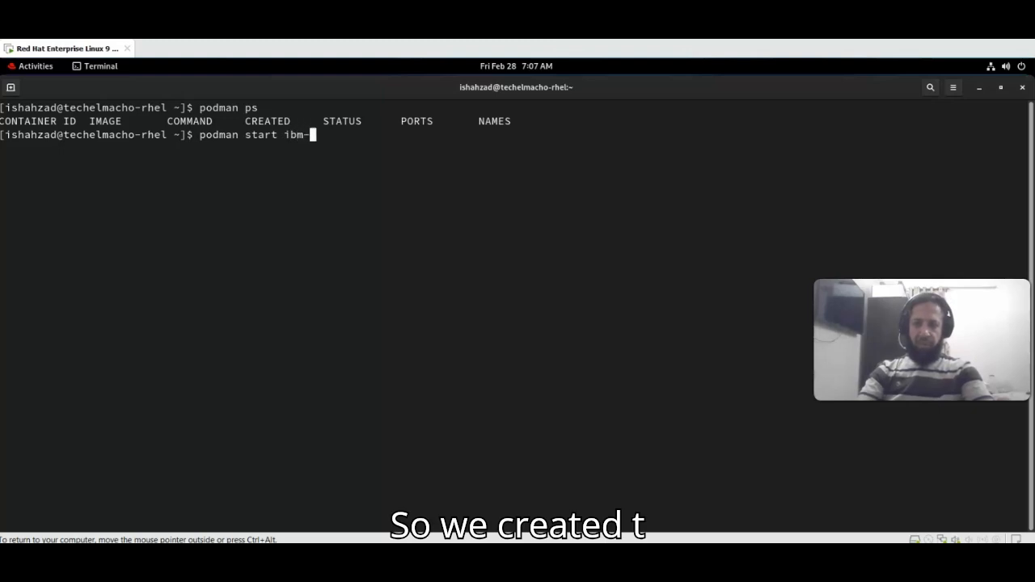
type("da")
key("Tab")
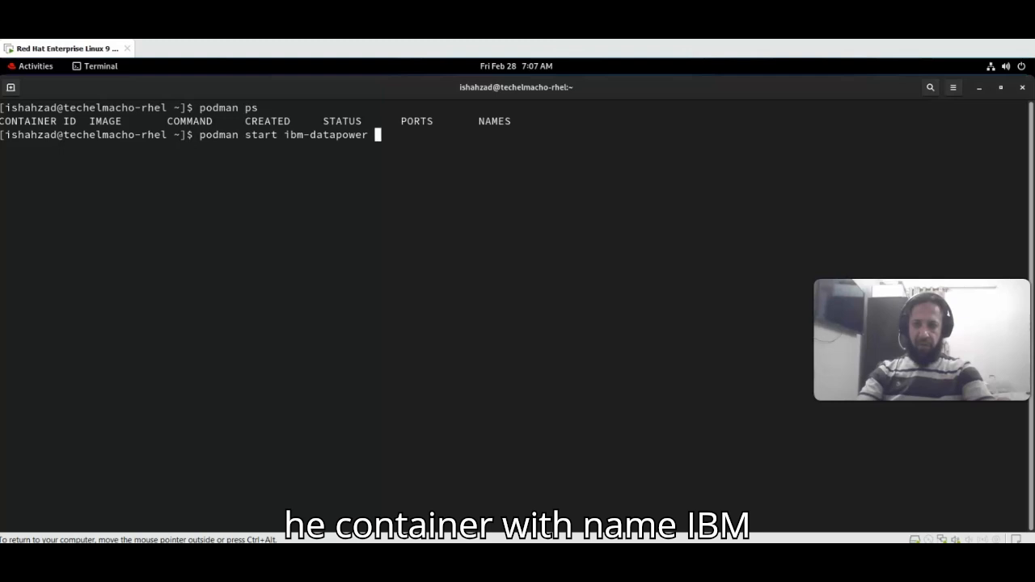
key("Return")
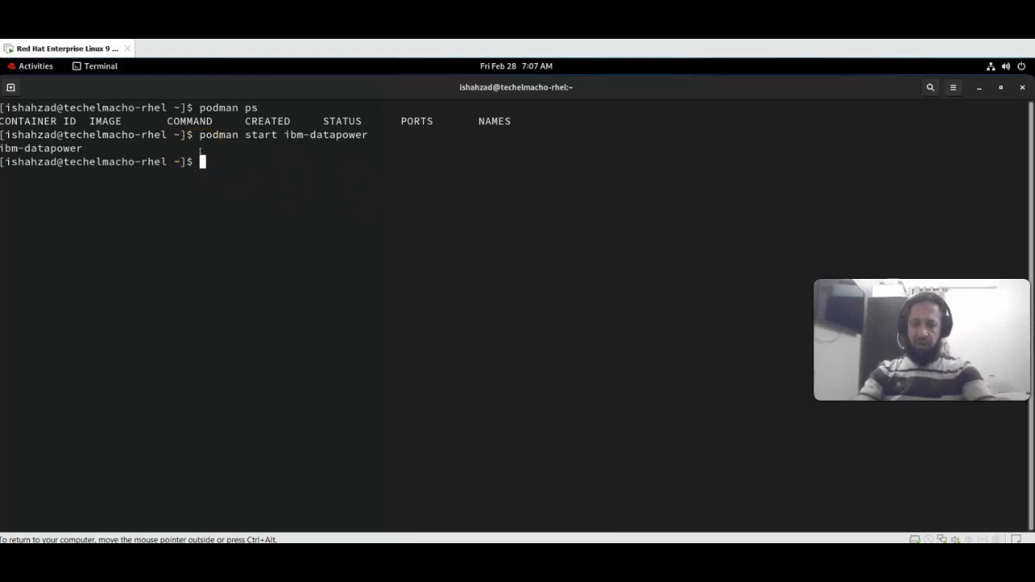
key("Up")
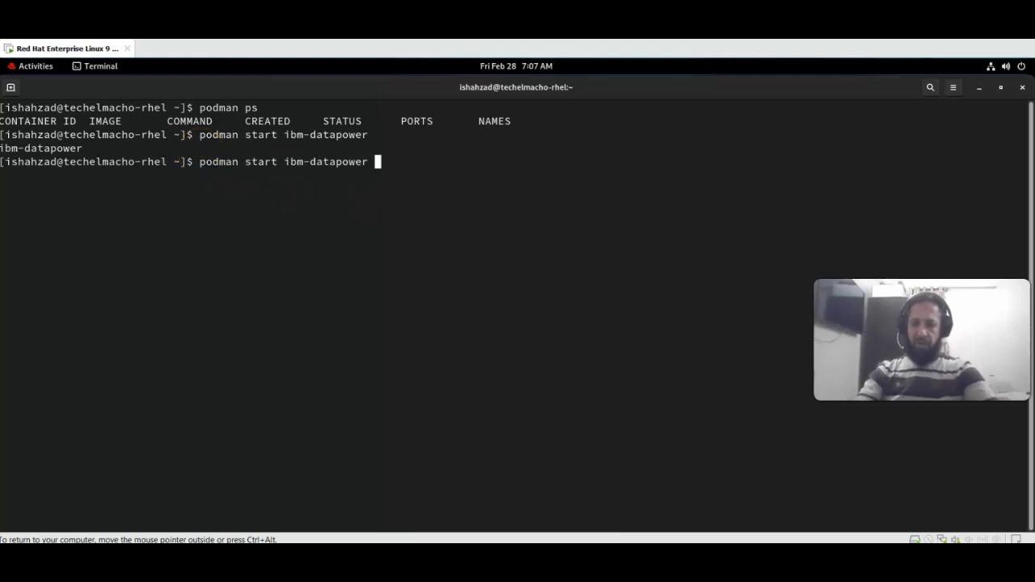
key("Up")
key("Return")
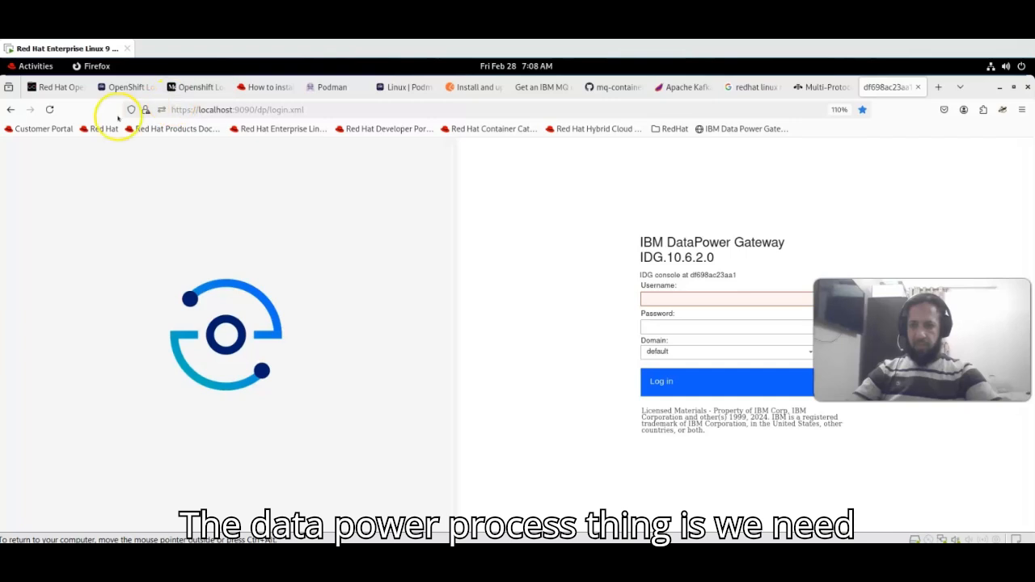
- Reload the login page at localhost:9090 and log in to the DataPower console as admin
left_click(52, 110)
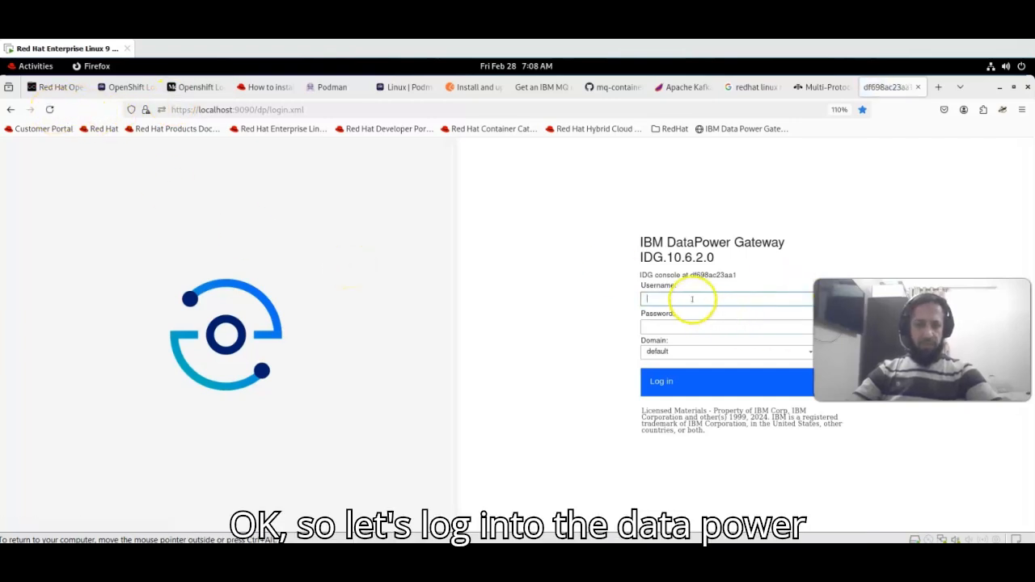
type("in")
key("Tab")
type("adm")
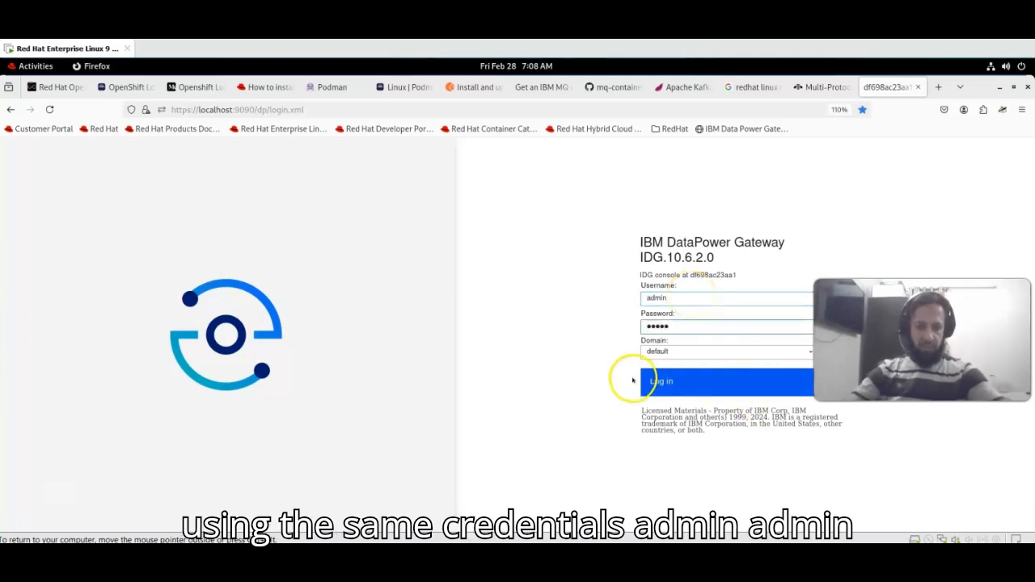
left_click(674, 380)
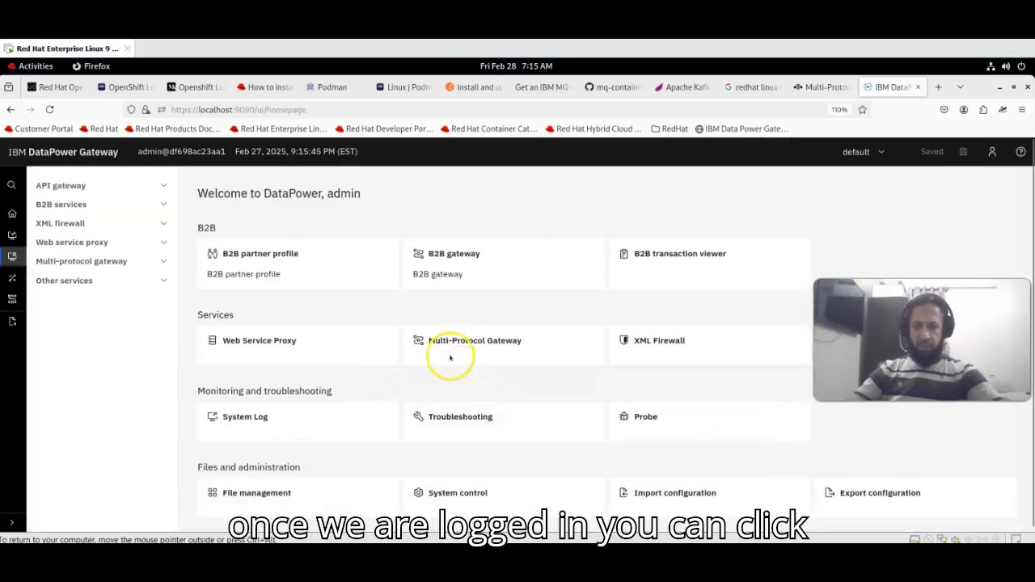
- Open a blank New multi-protocol gateway form from the Multi-Protocol Gateway tile
left_click(445, 350)
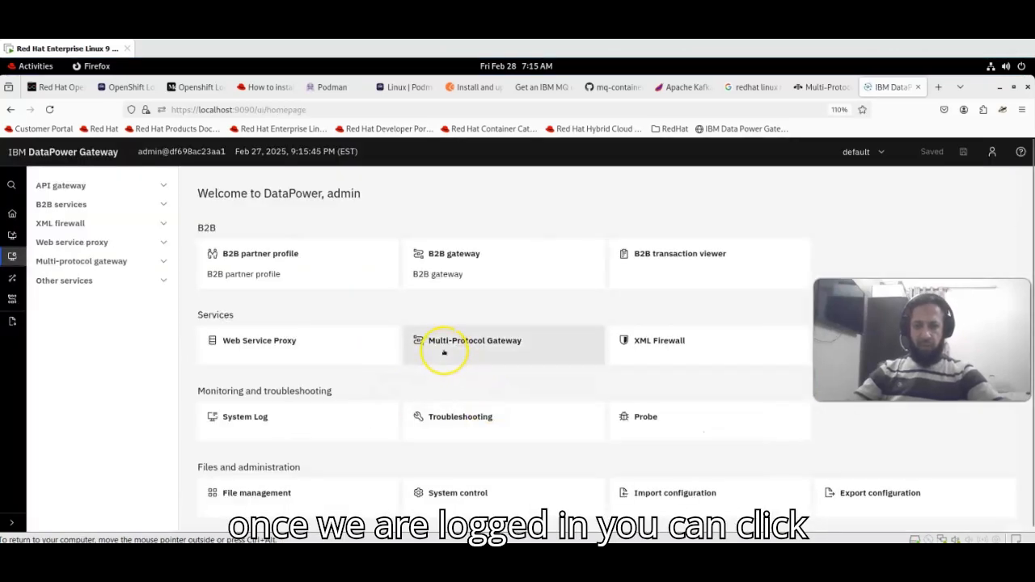
left_click(469, 342)
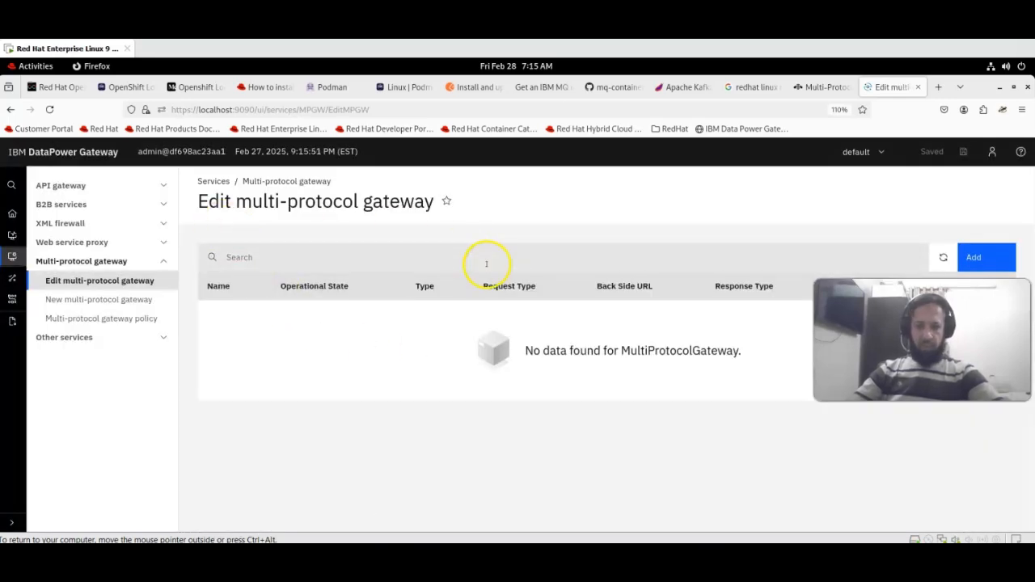
left_click(85, 300)
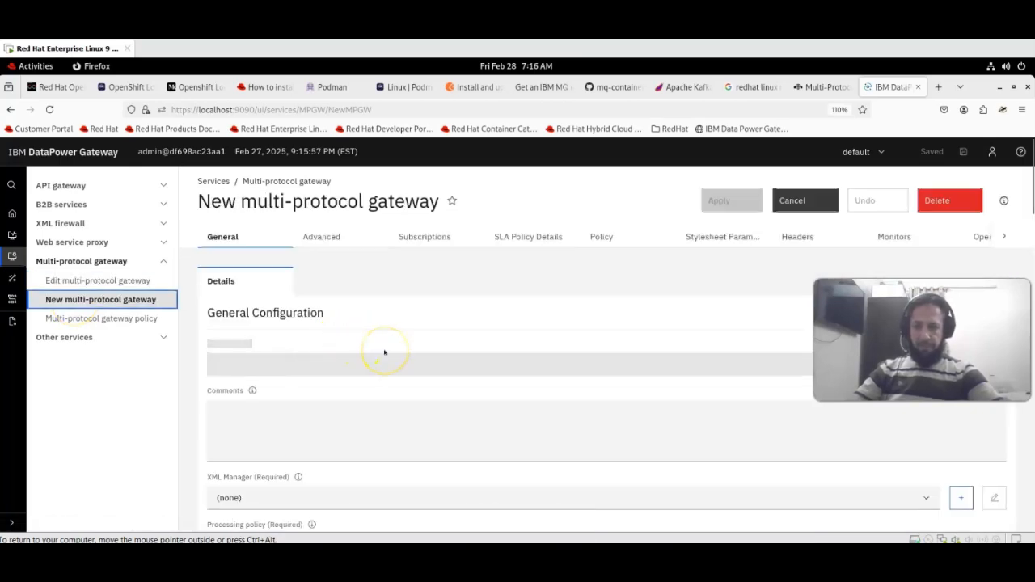
- Name the gateway HelloMPG with the comment 'This is our first Data Power Service'
left_click(303, 369)
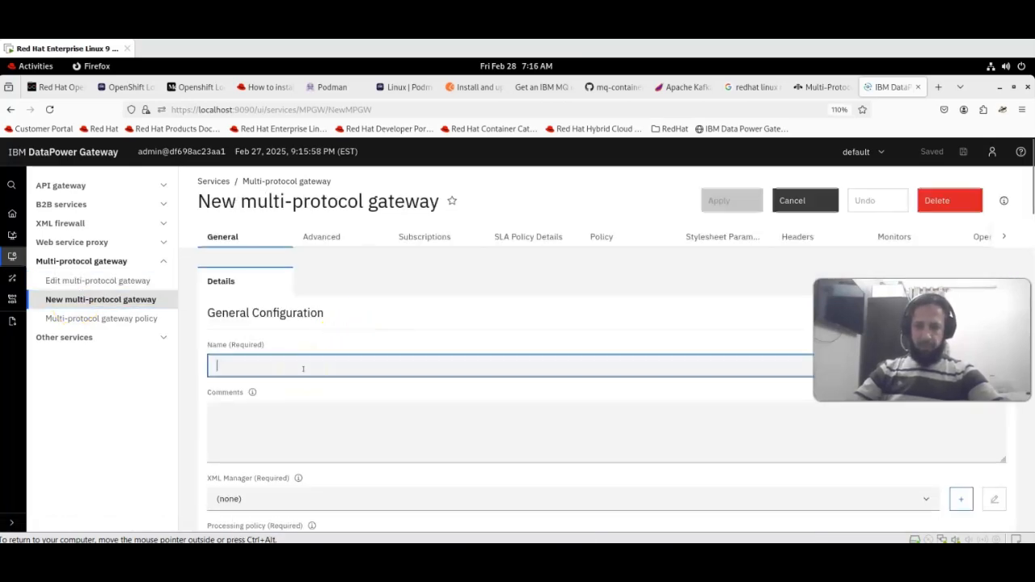
type("HelloMPG")
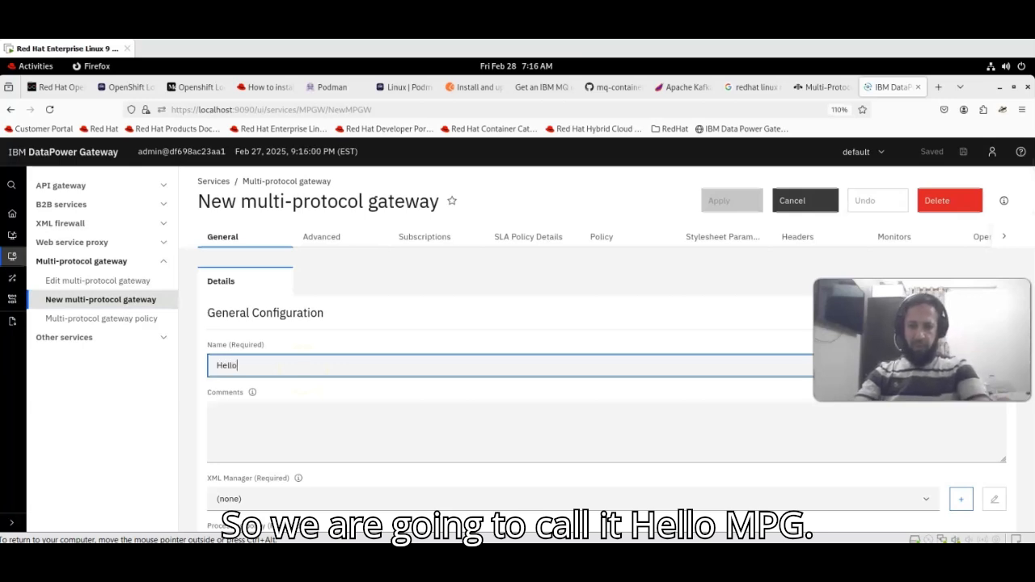
left_click(286, 421)
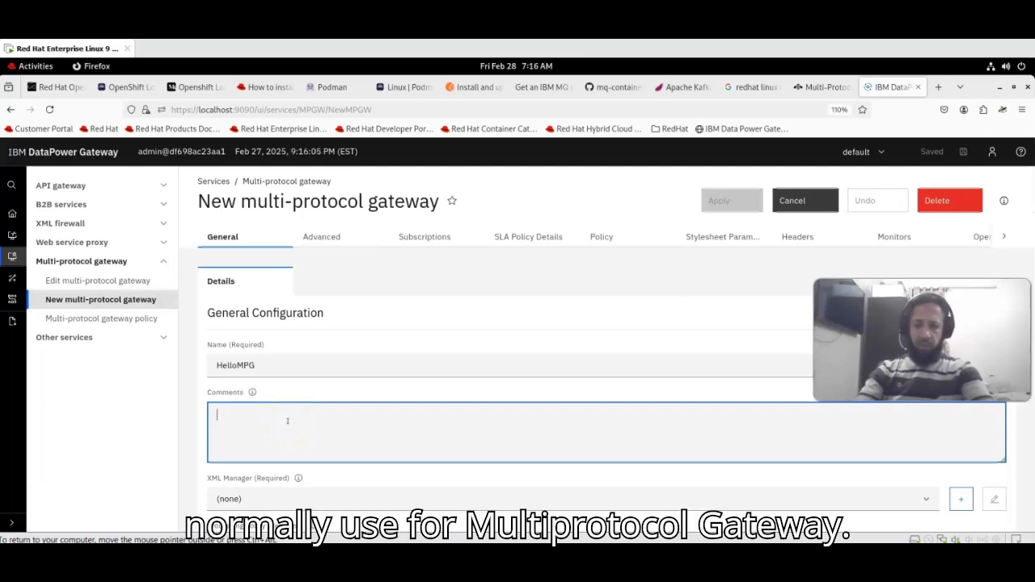
type("This is our")
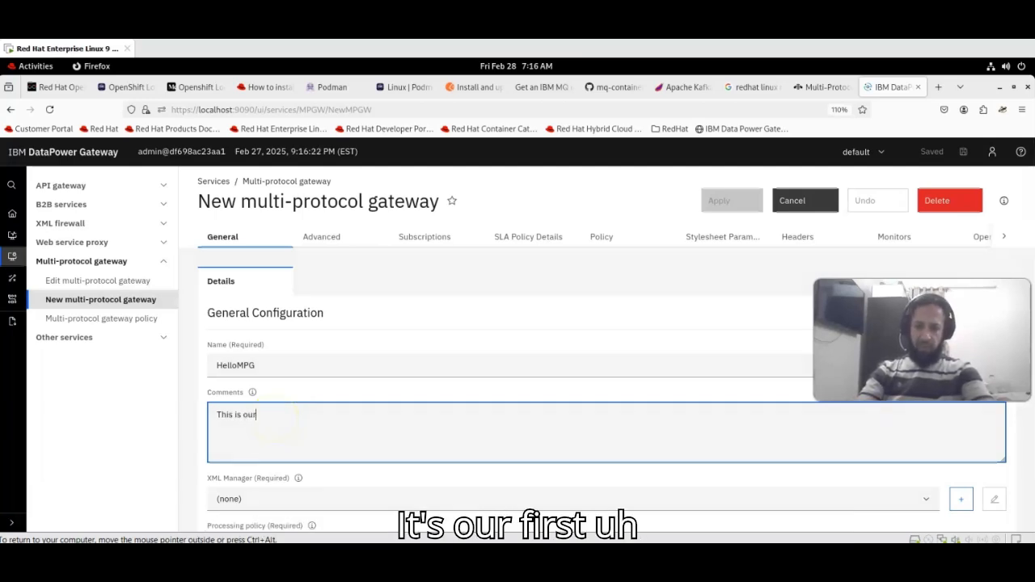
type(" first ")
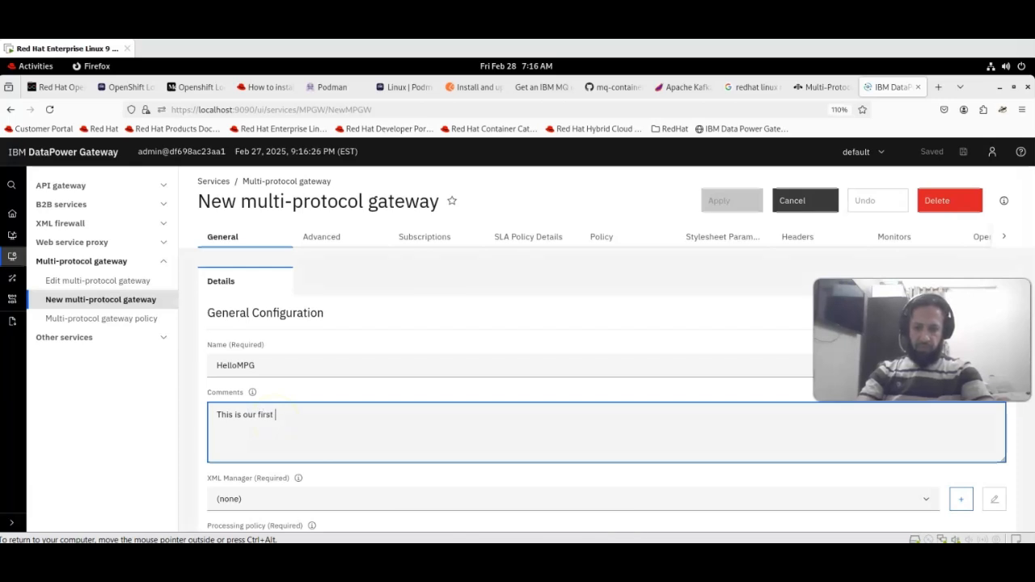
type("Data P")
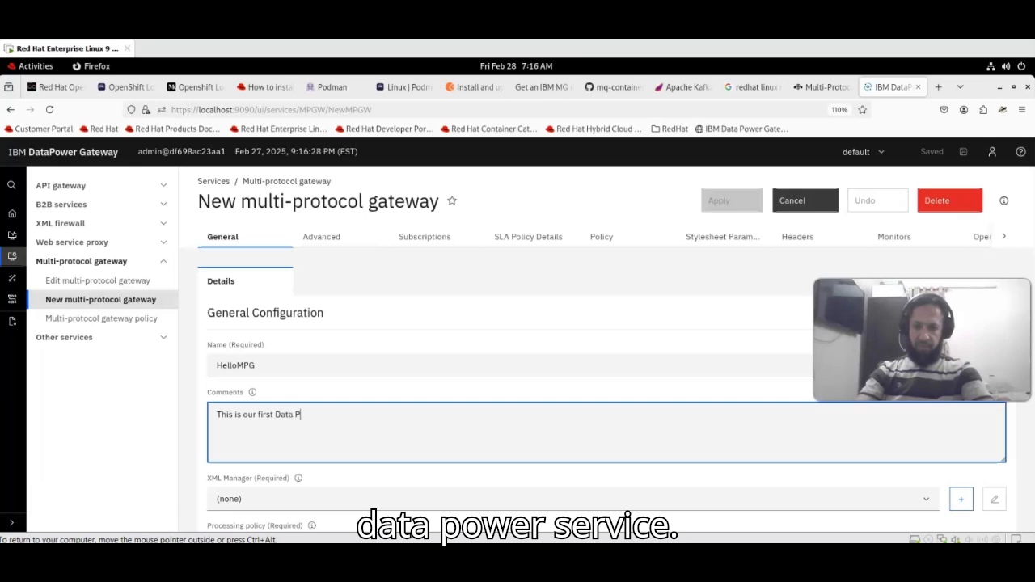
type("ower Service")
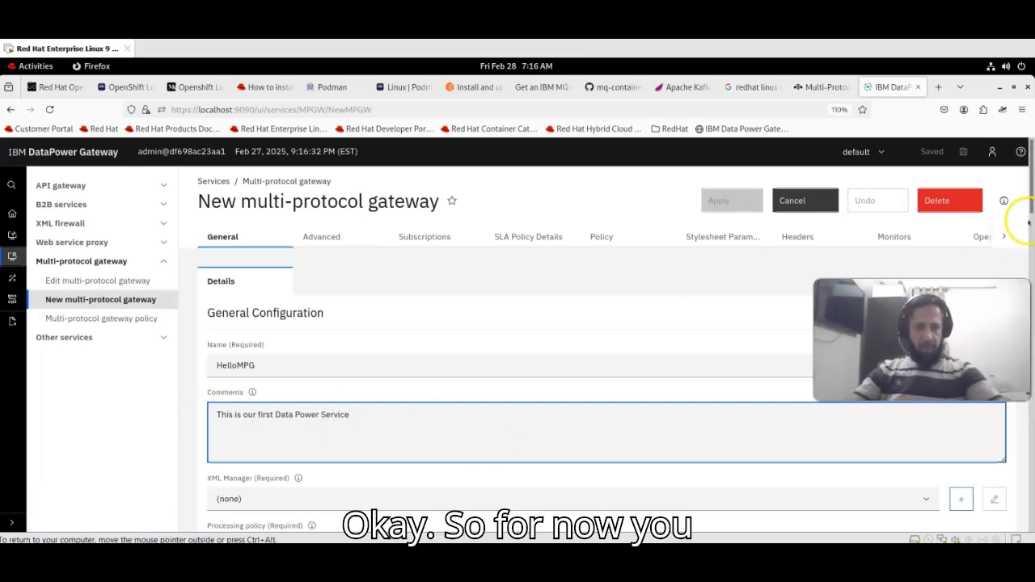
- Set the XML Manager to default and view the Processing policy choices
left_click_drag(1027, 206, 1030, 271)
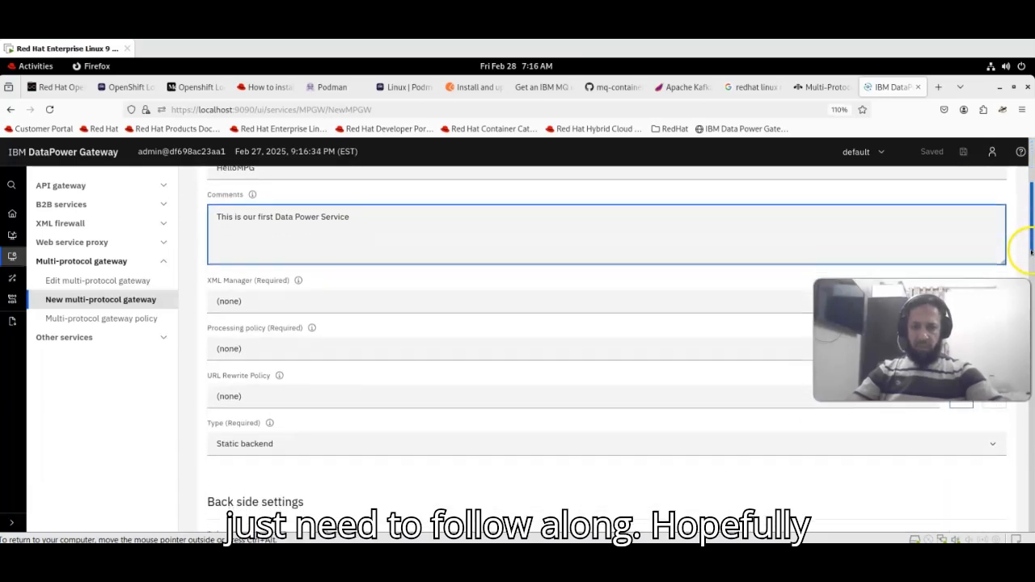
left_click(499, 307)
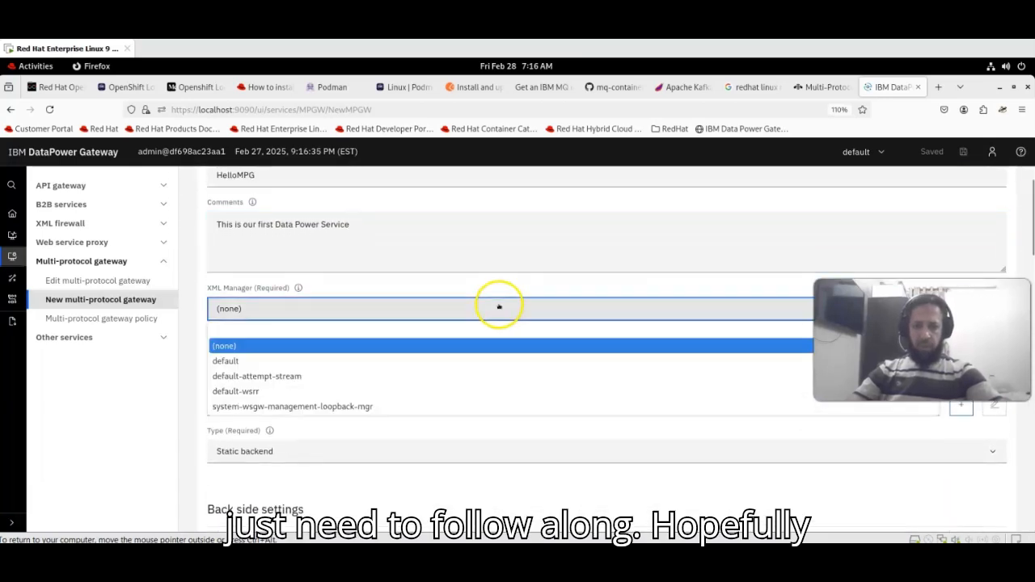
left_click(275, 362)
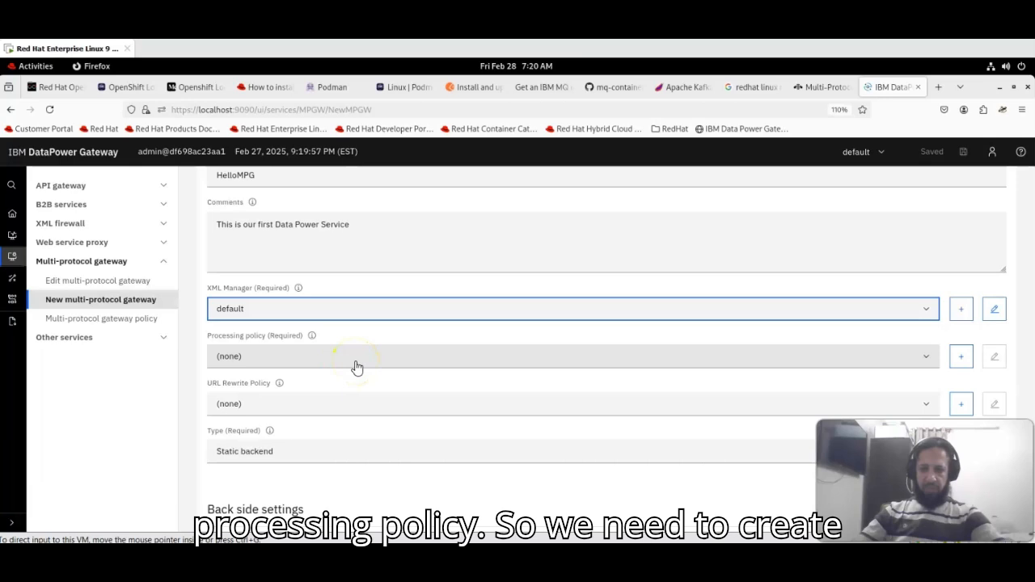
left_click(907, 359)
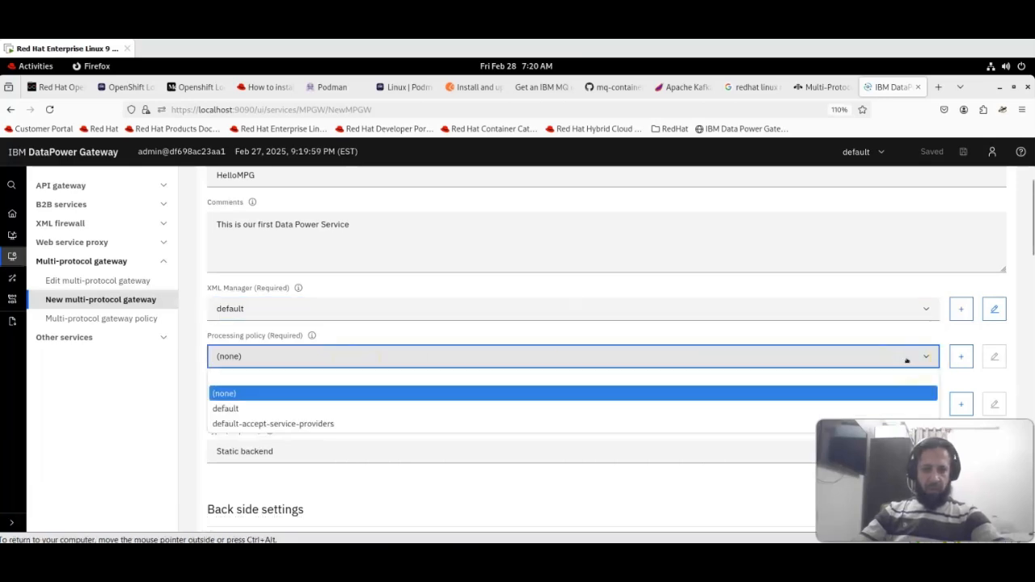
- Create a new processing policy named HelloMPGPolicy and add its first rule
left_click(924, 357)
left_click(960, 357)
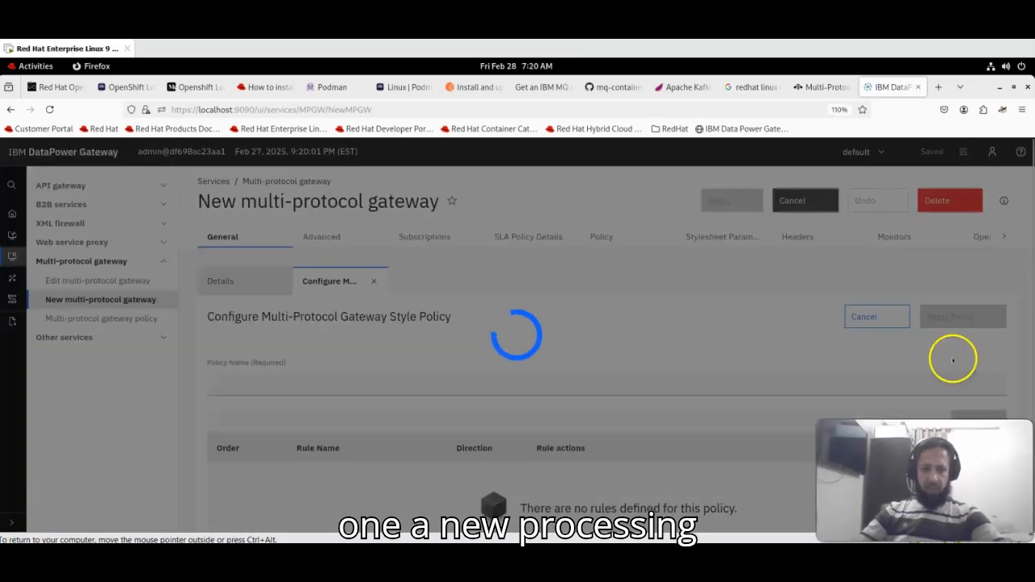
left_click(417, 385)
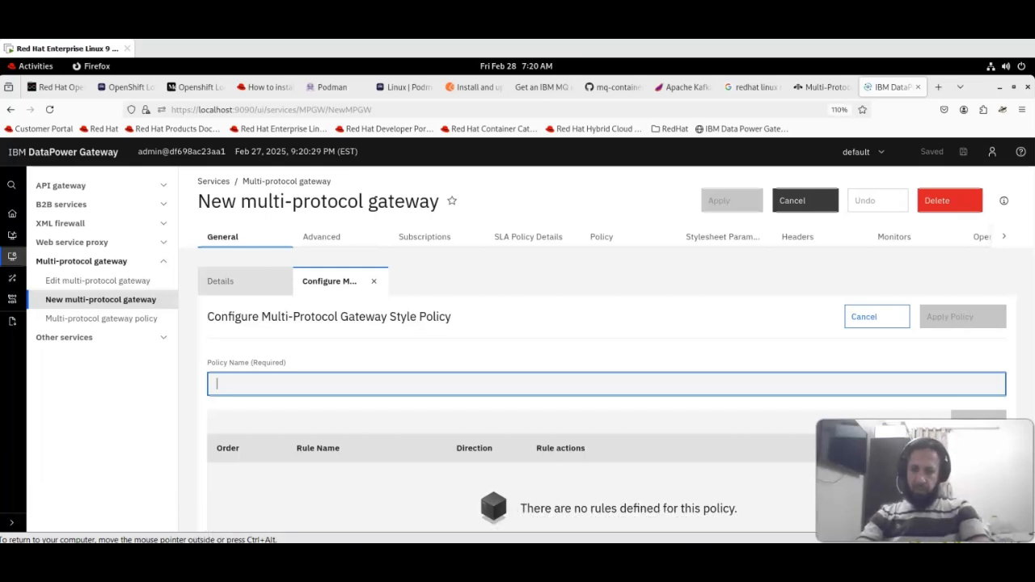
type("P")
key("BackSpace")
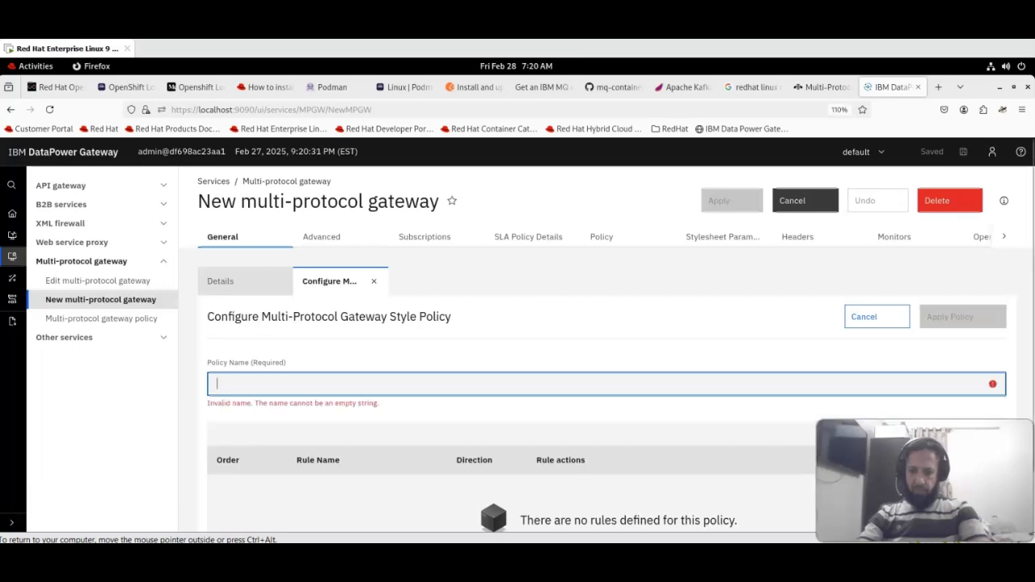
type("H")
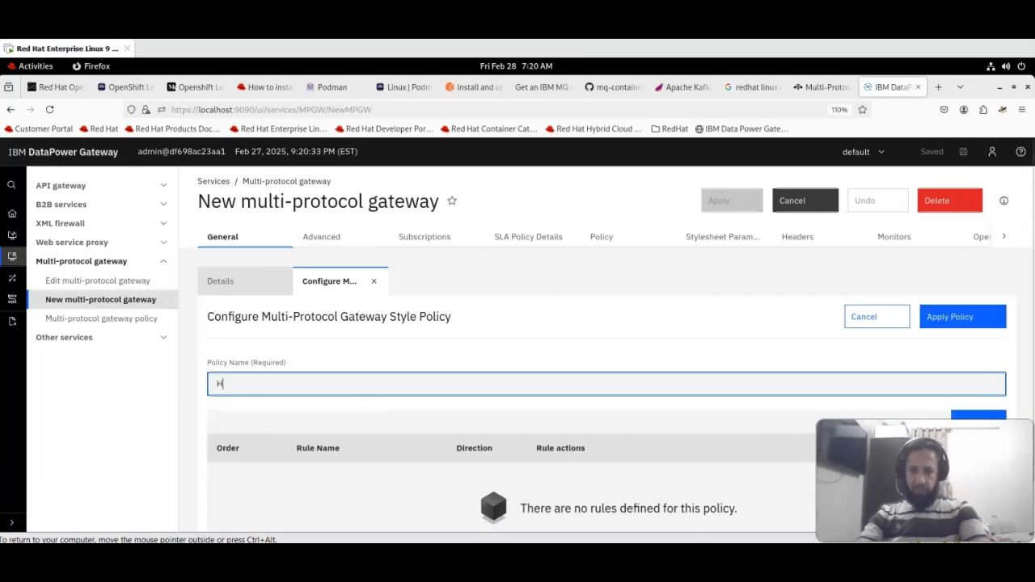
type("elloMPG")
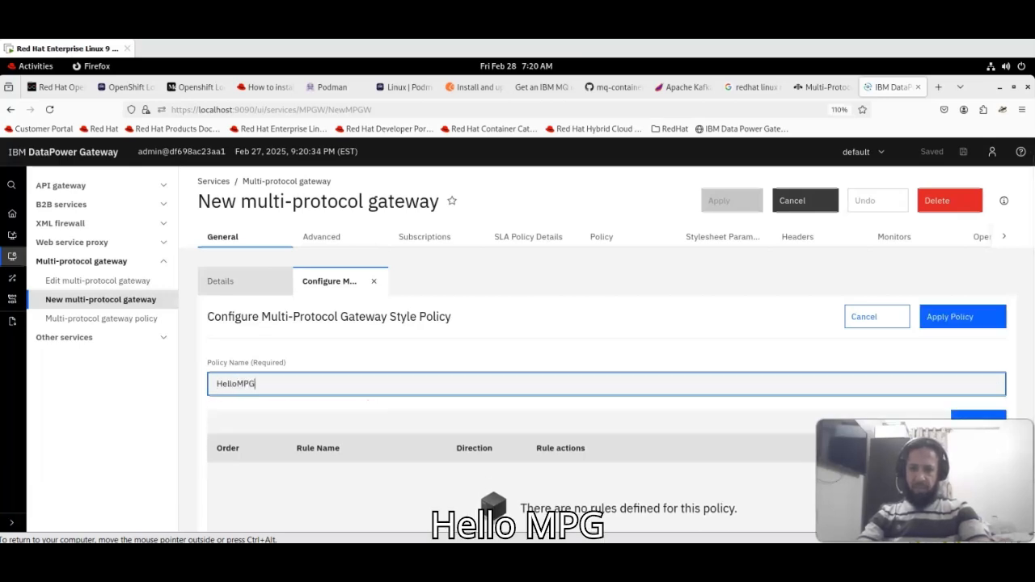
type("Policy")
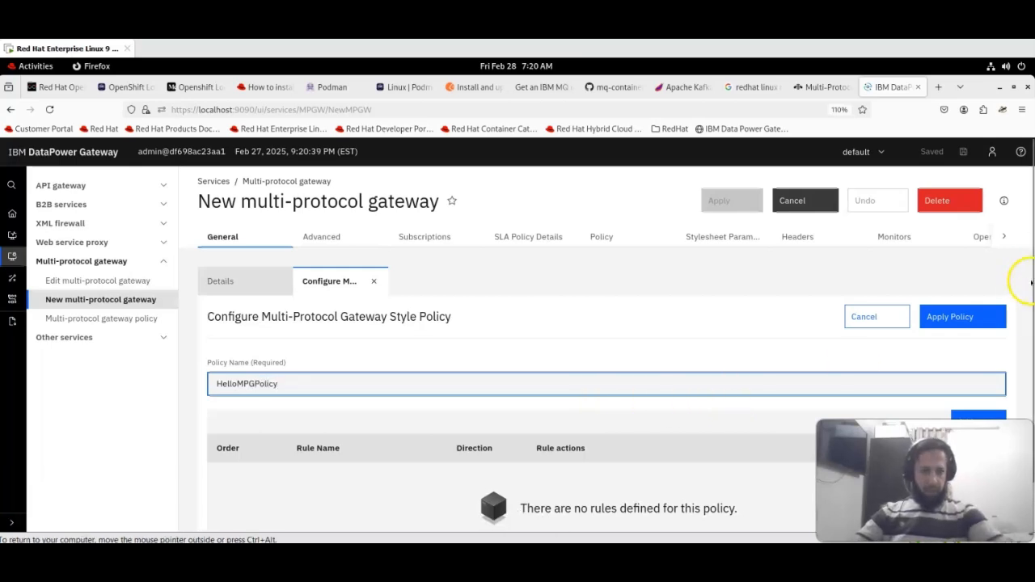
scroll(1028, 279, "down", 1)
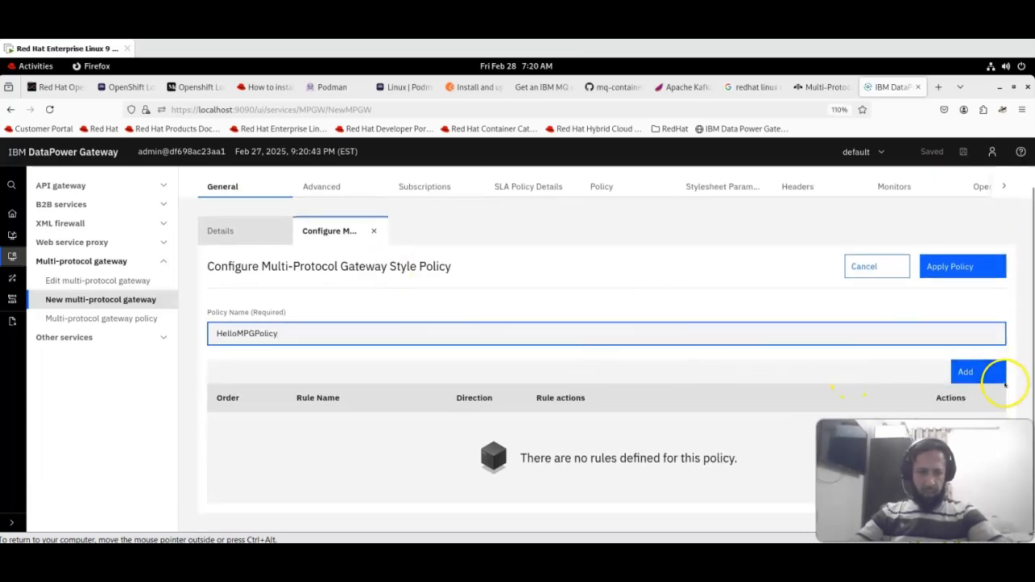
left_click(965, 372)
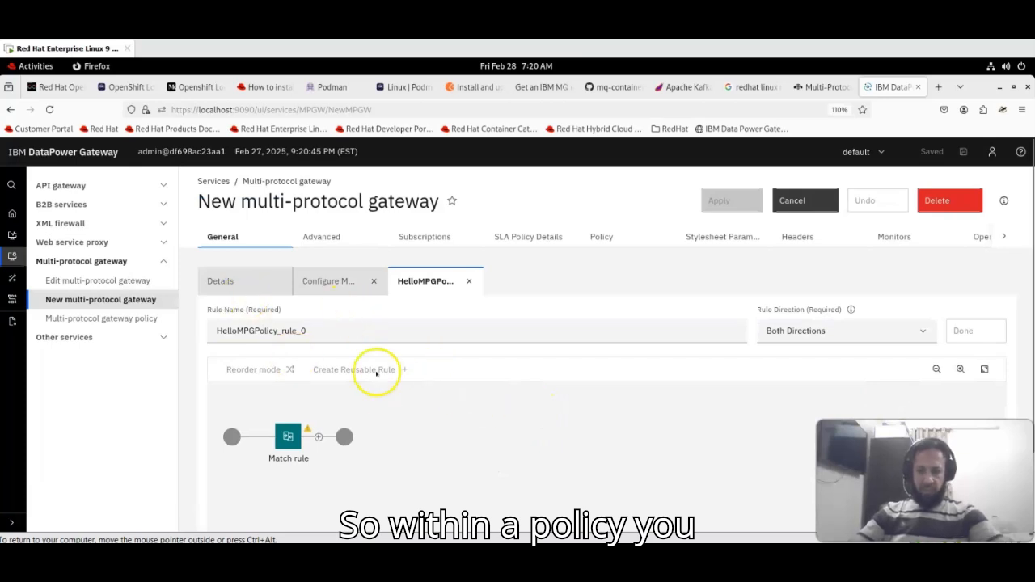
- Rename the rule to HelloMPGPolicy_RequestRule and view the Rule Direction choices
left_click(325, 331)
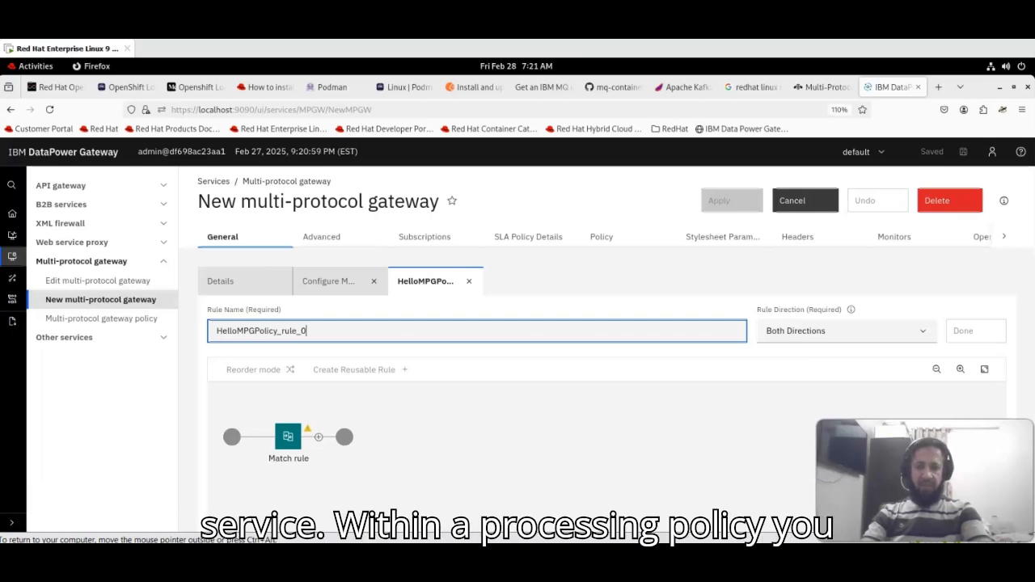
key("BackSpace")
key("BackSpace")
key("BackSpace")
key("BackSpace")
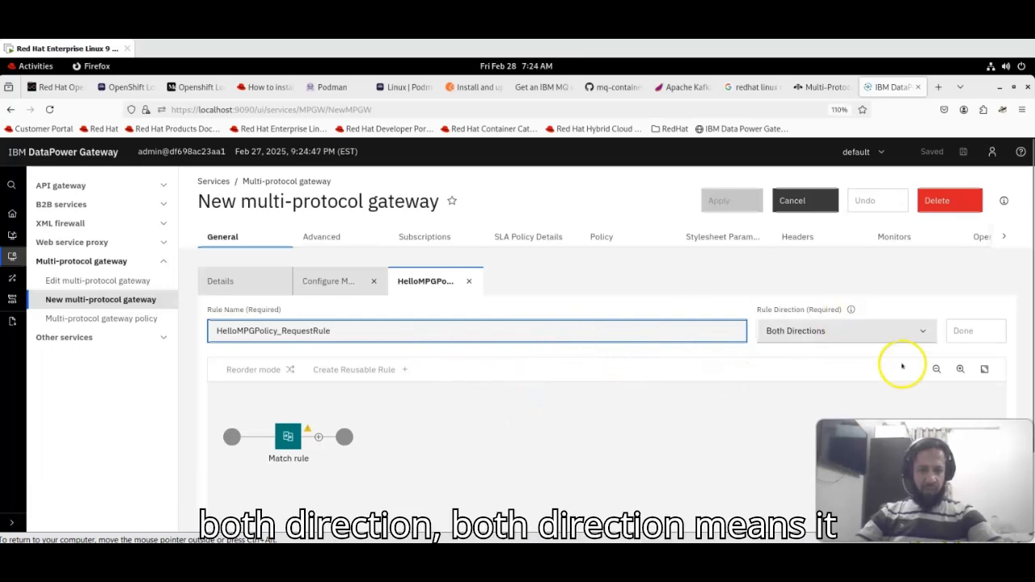
left_click(922, 331)
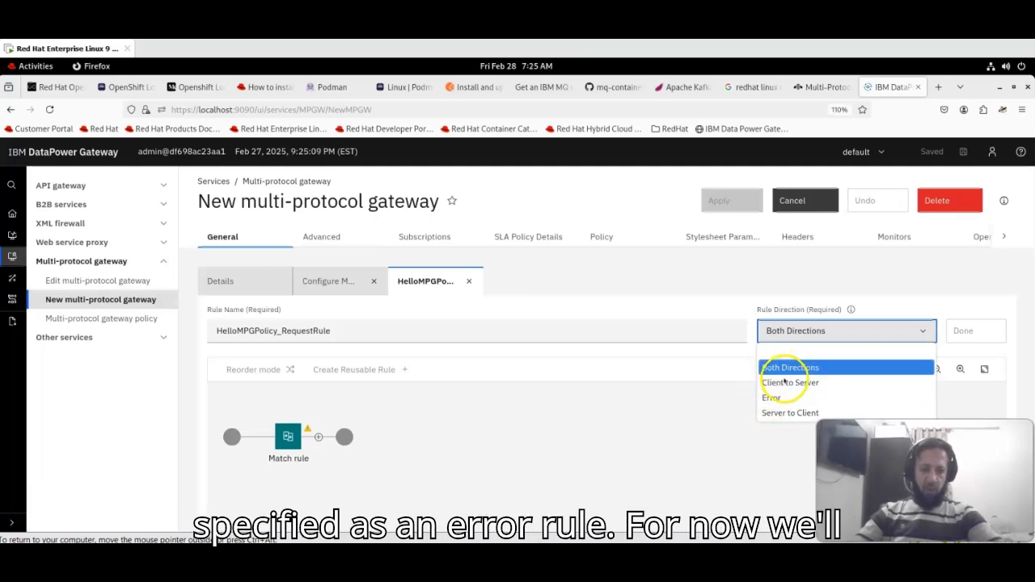
- Set the rule direction to Client to Server and open the Match rule's Matching Rule options
left_click(796, 383)
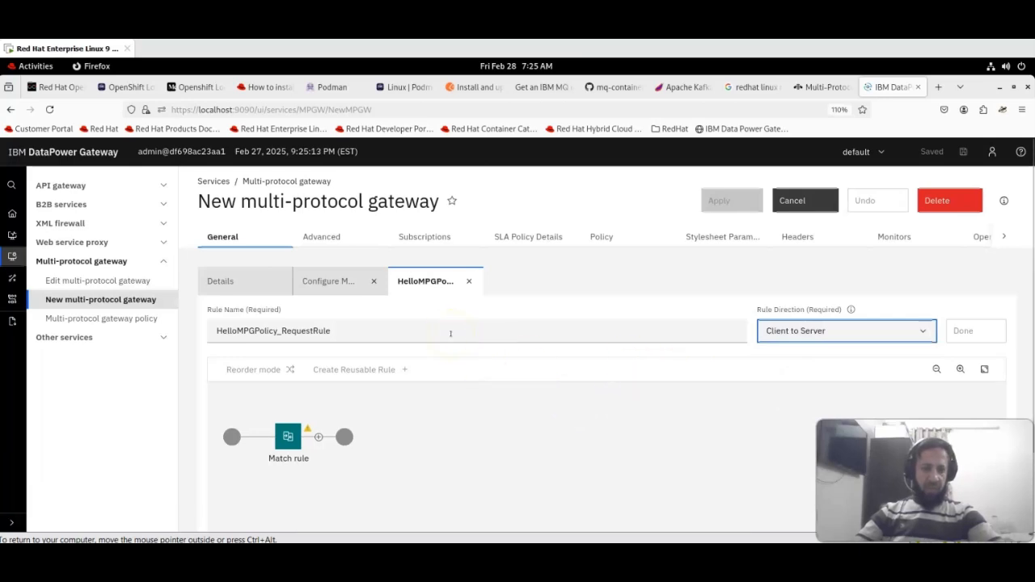
left_click(398, 487)
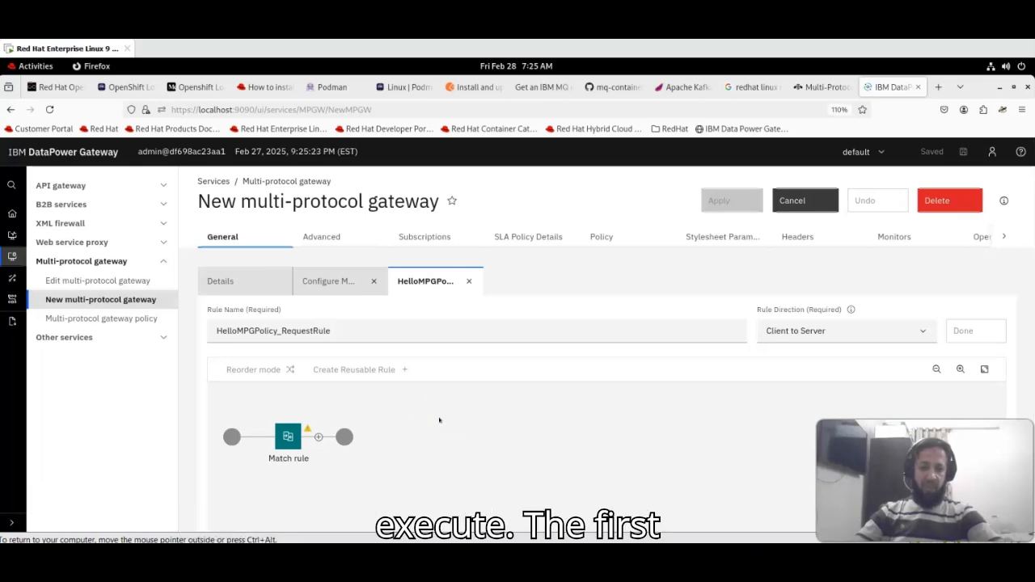
left_click(289, 436)
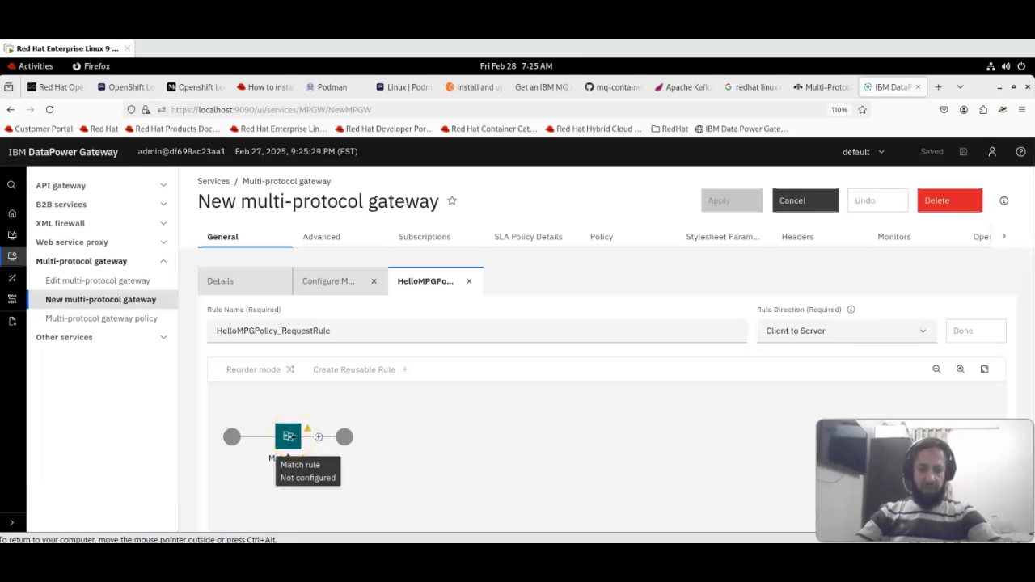
left_click(289, 439)
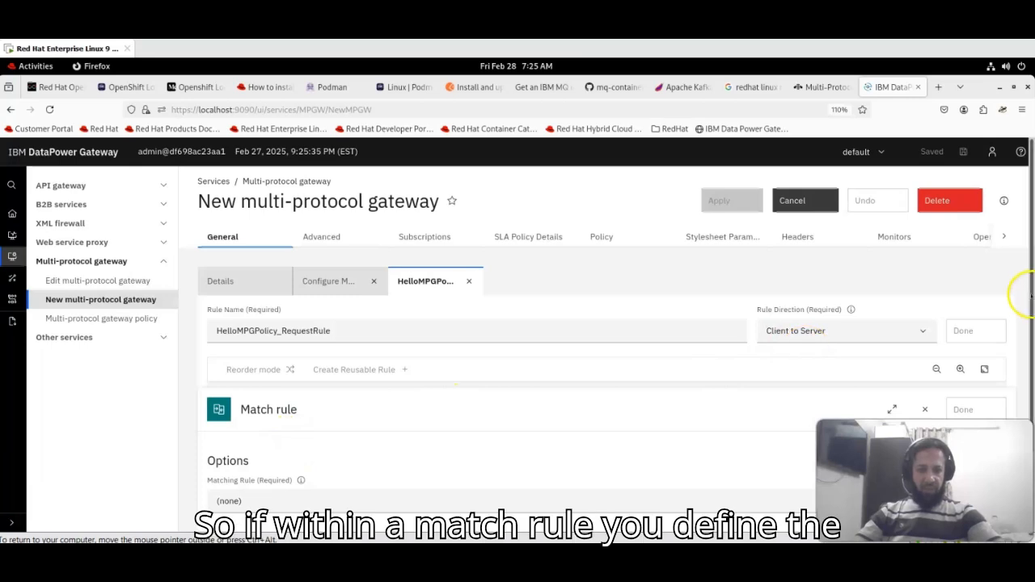
scroll(1017, 323, "down", 2)
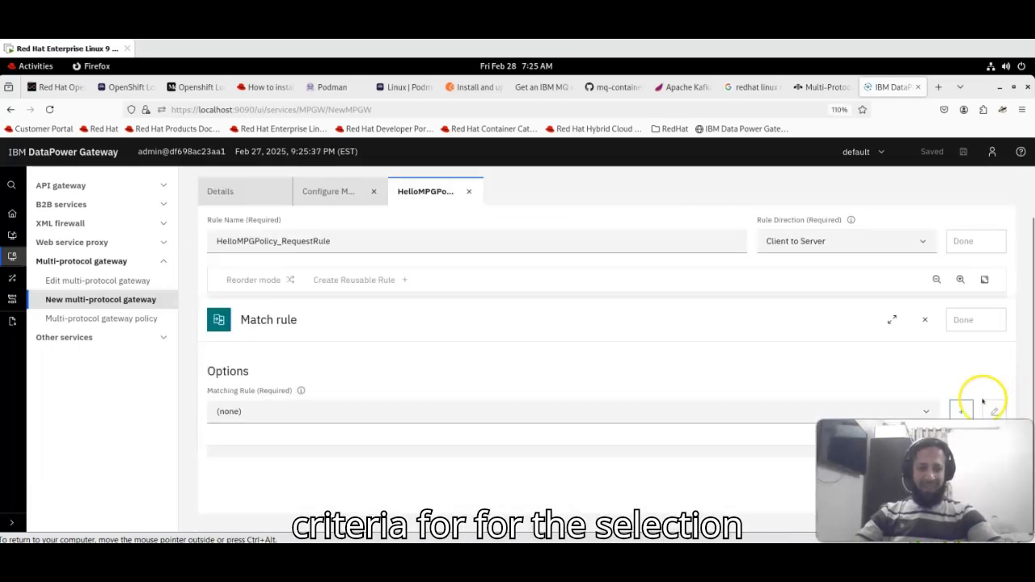
left_click(297, 412)
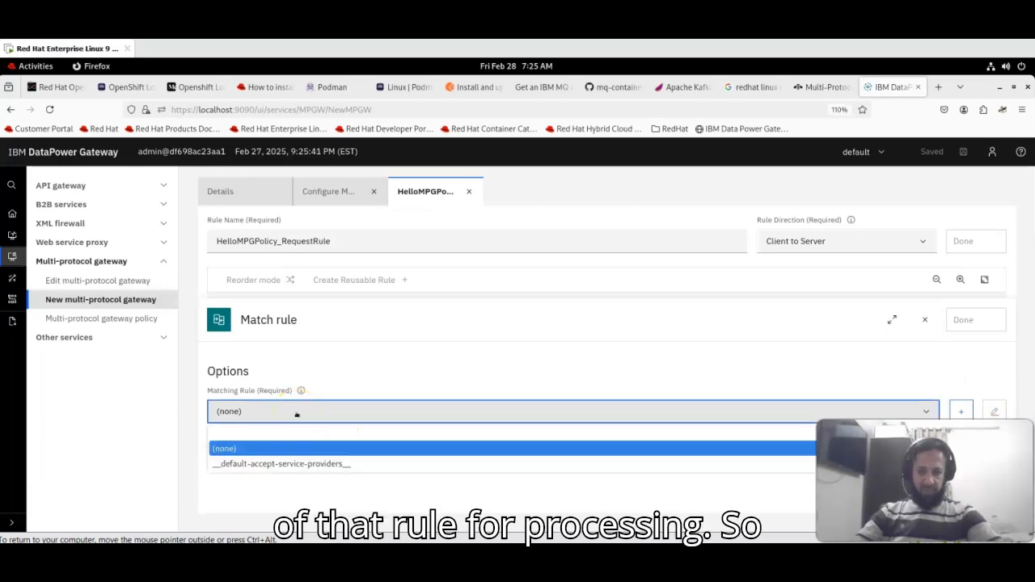
- Start a new matching rule named MatchAll
left_click(260, 447)
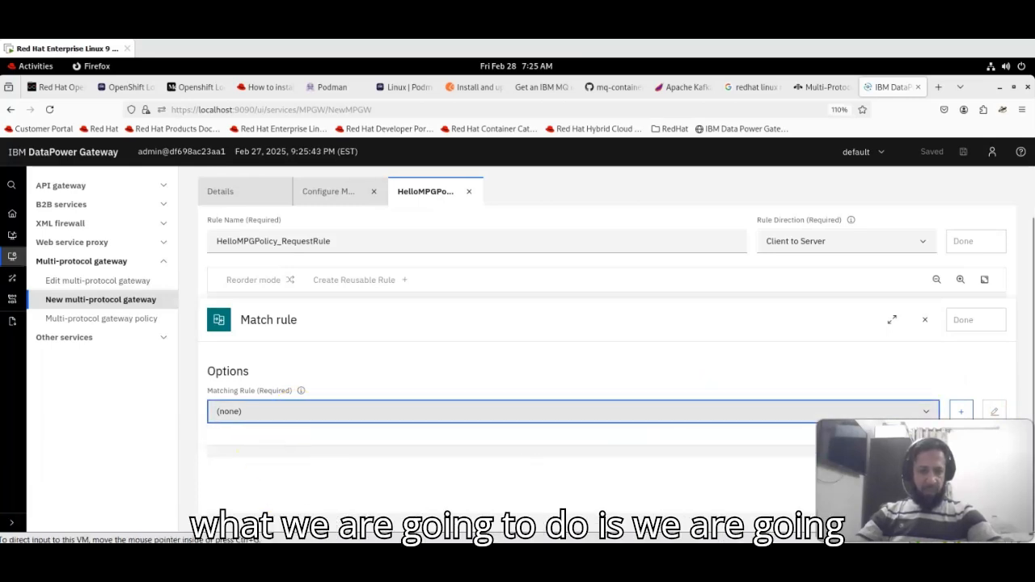
left_click(960, 412)
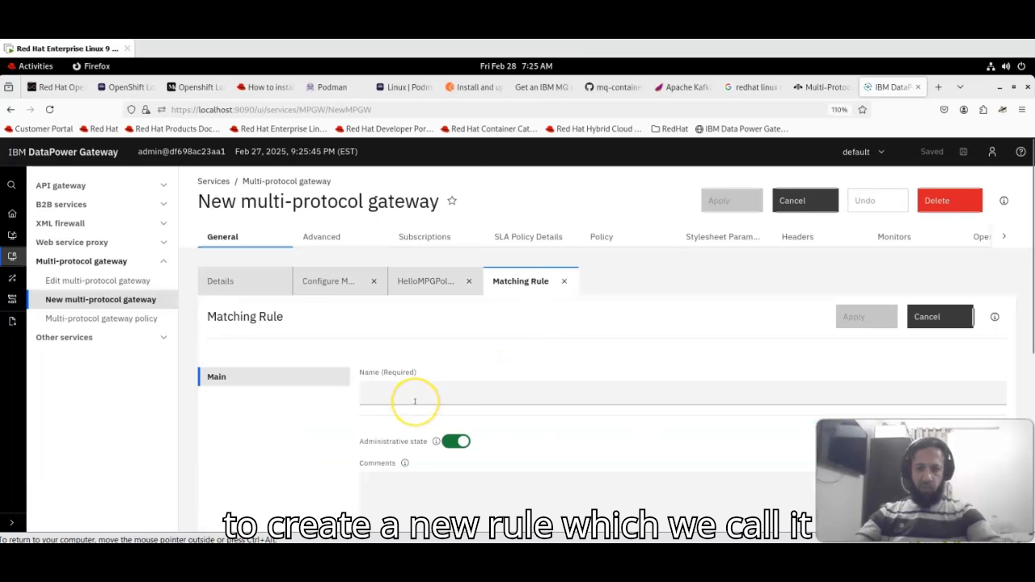
left_click(415, 401)
type("r")
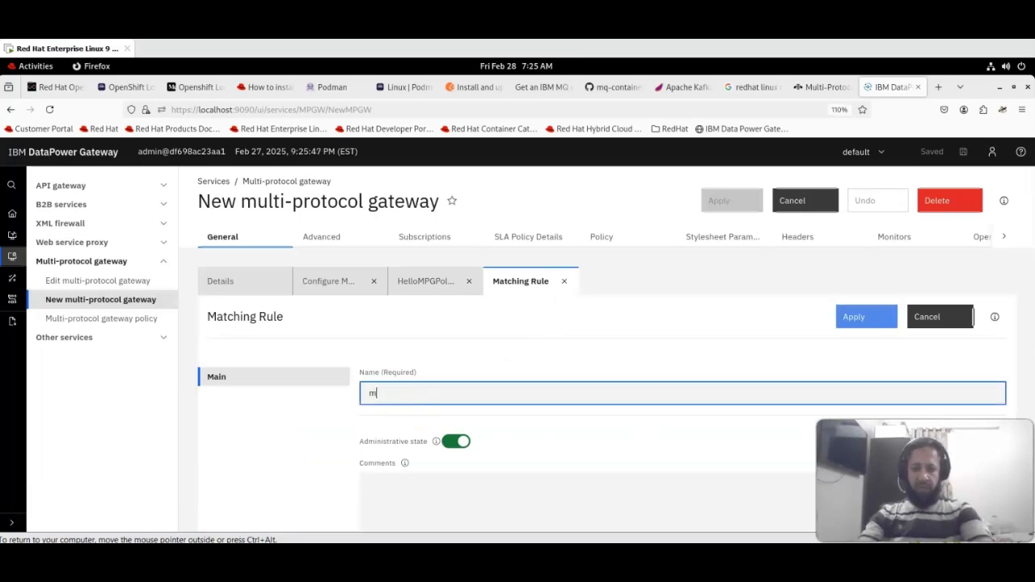
key("BackSpace")
type("MatchAll")
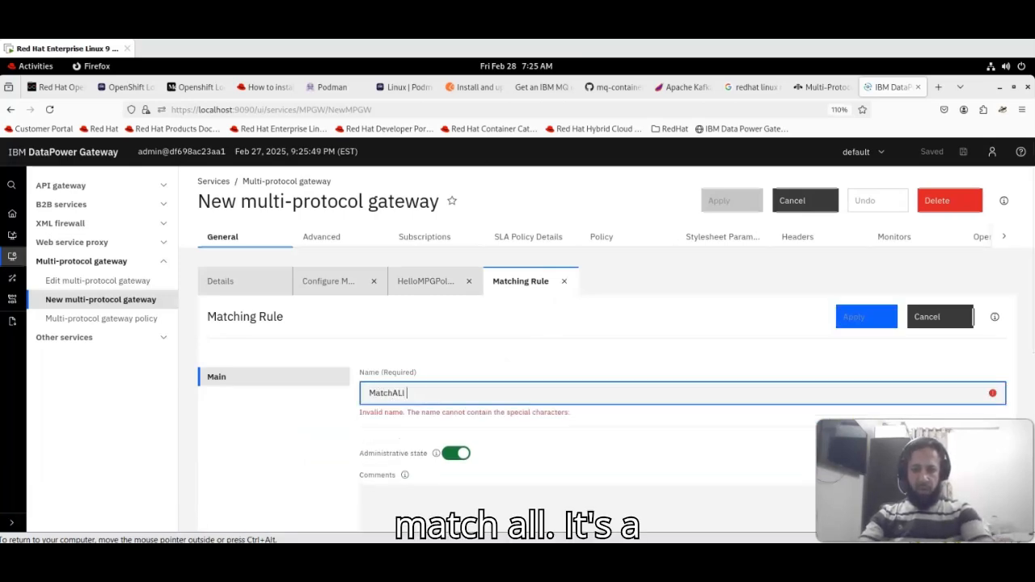
type("A")
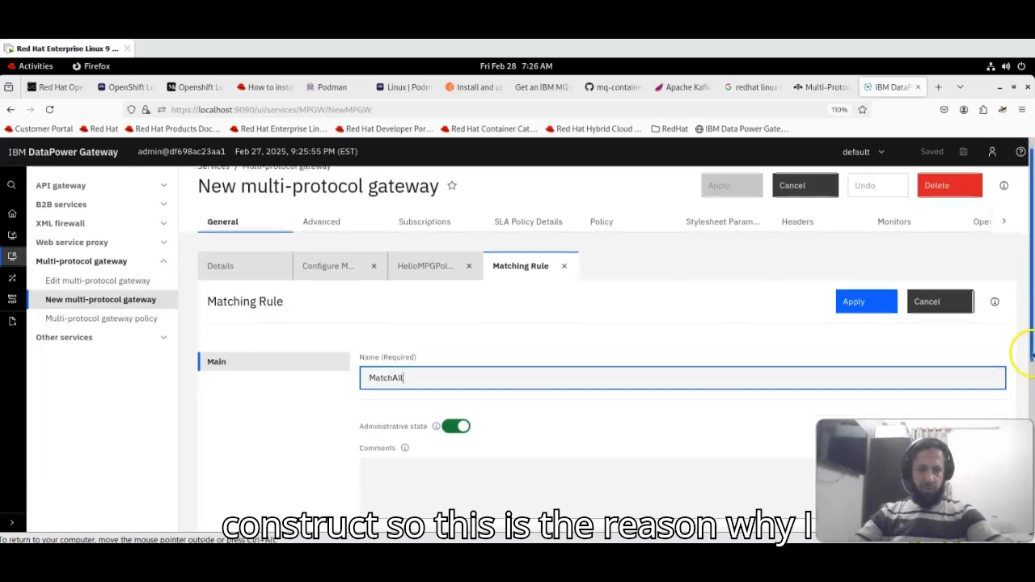
left_click_drag(1029, 348, 1028, 393)
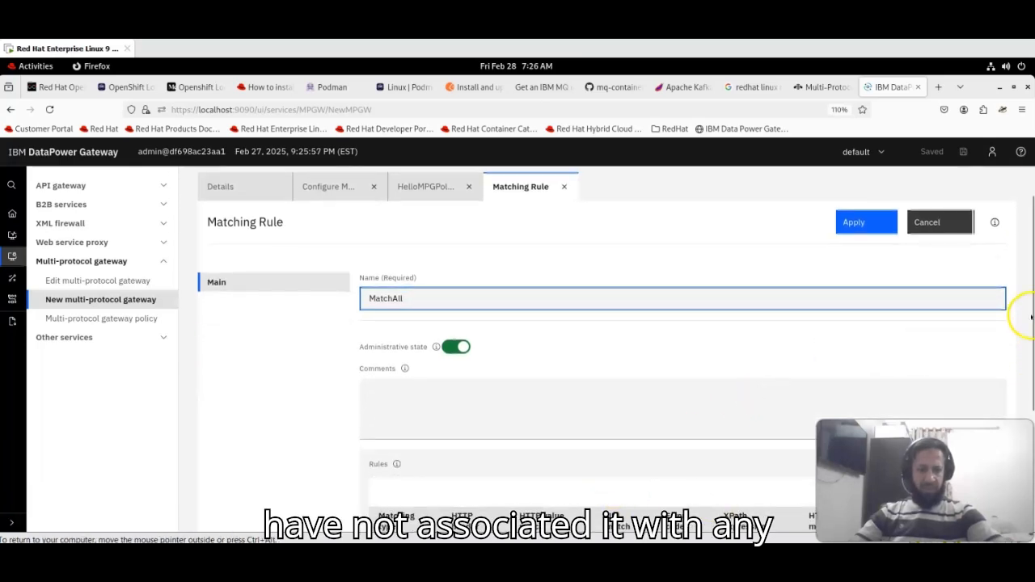
left_click_drag(1027, 323, 1030, 421)
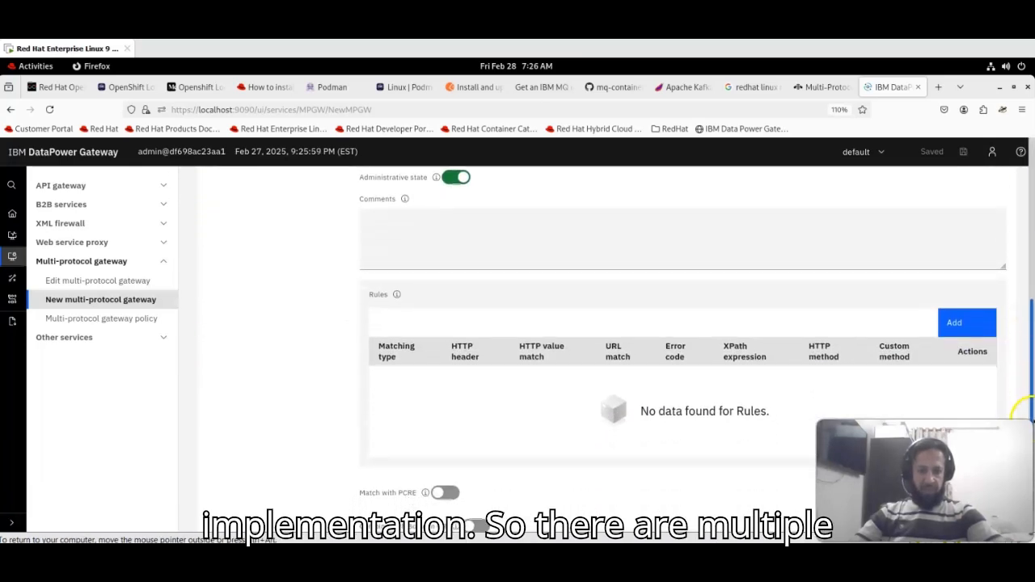
- Add a URL match criterion of * to MatchAll and apply the rule
left_click(954, 323)
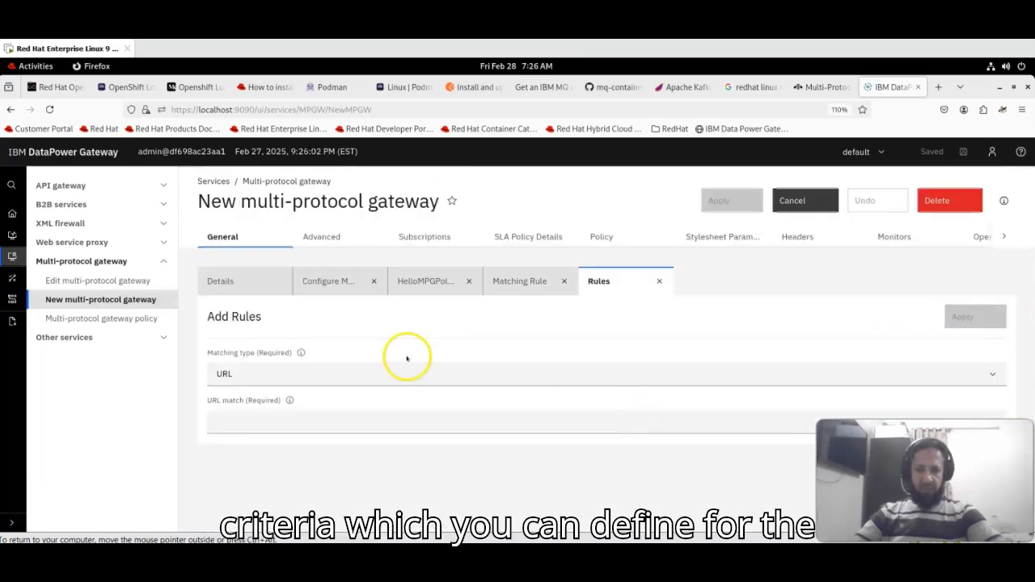
left_click(303, 422)
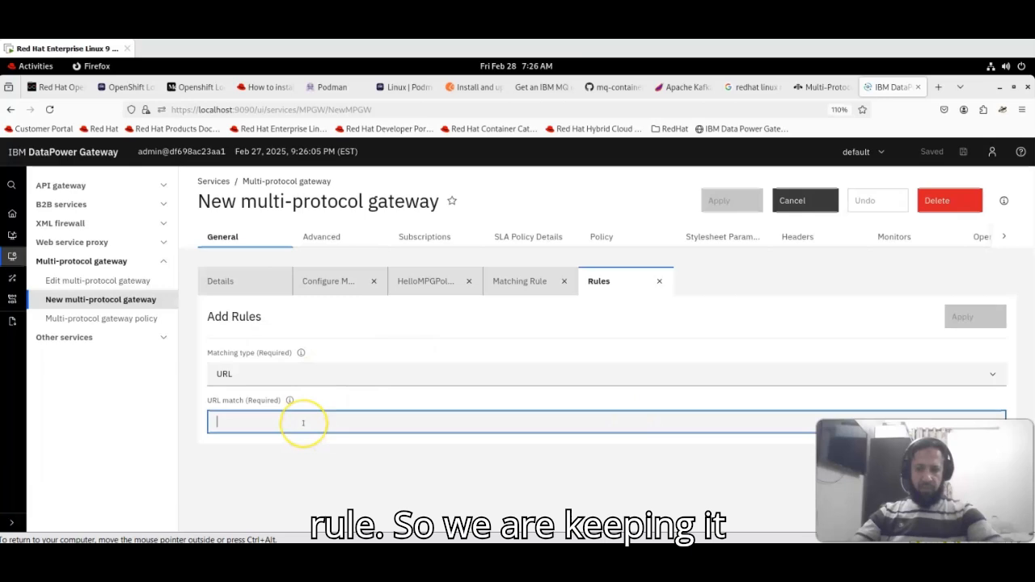
type("*")
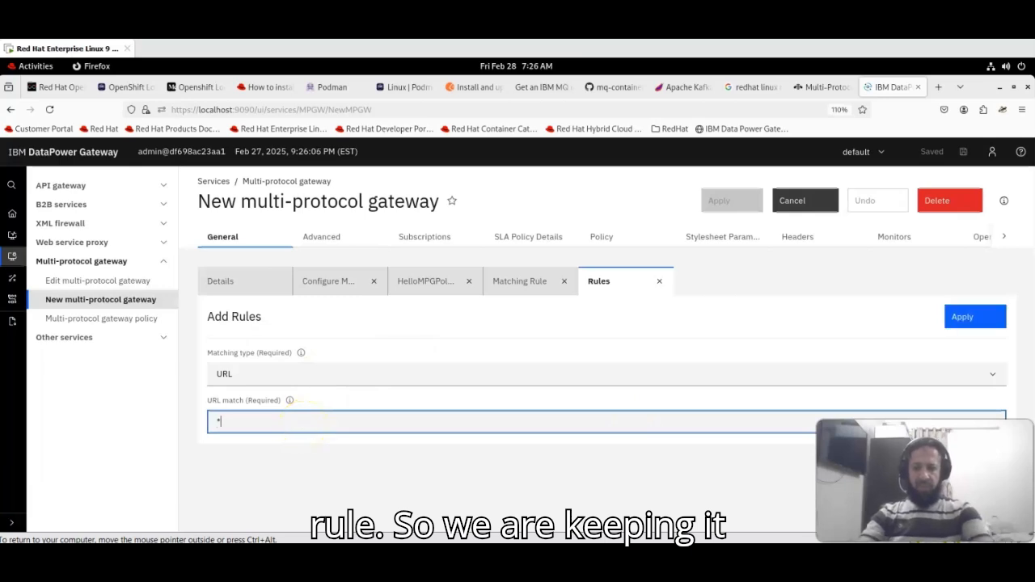
left_click(987, 316)
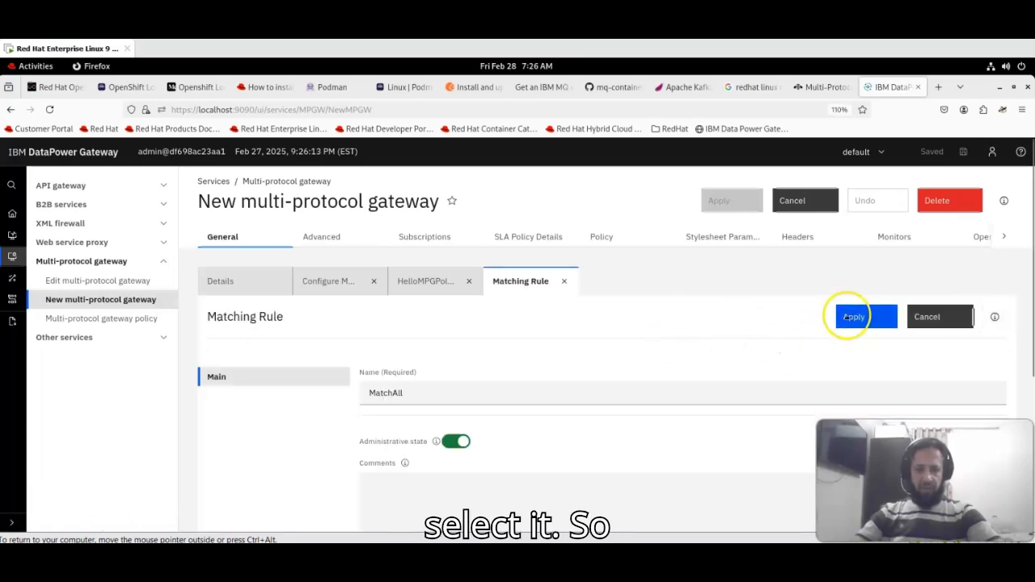
left_click(849, 316)
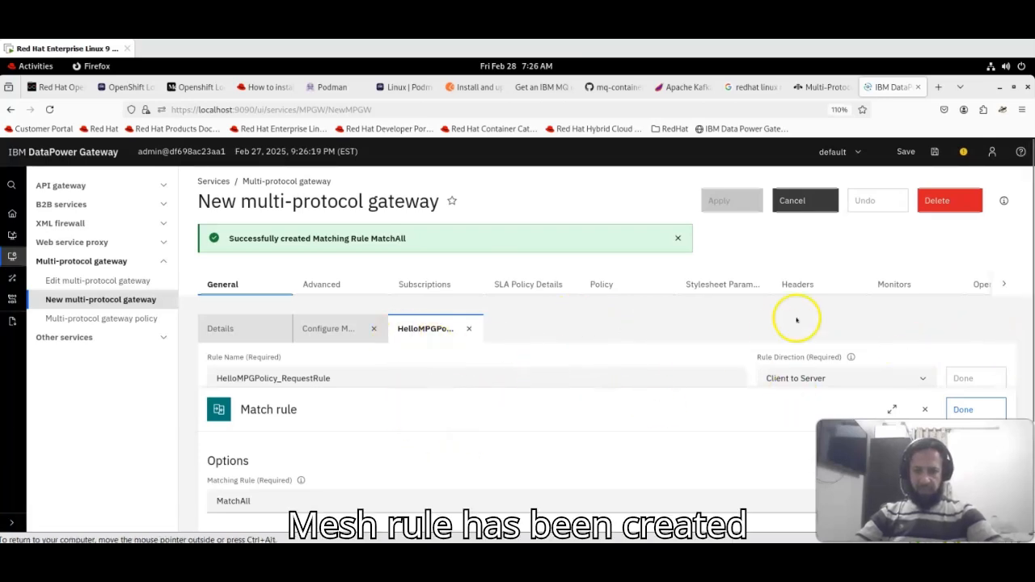
- Finish the Match step, then add a GatewayScript action after it and open its settings
left_click_drag(1029, 293, 1020, 400)
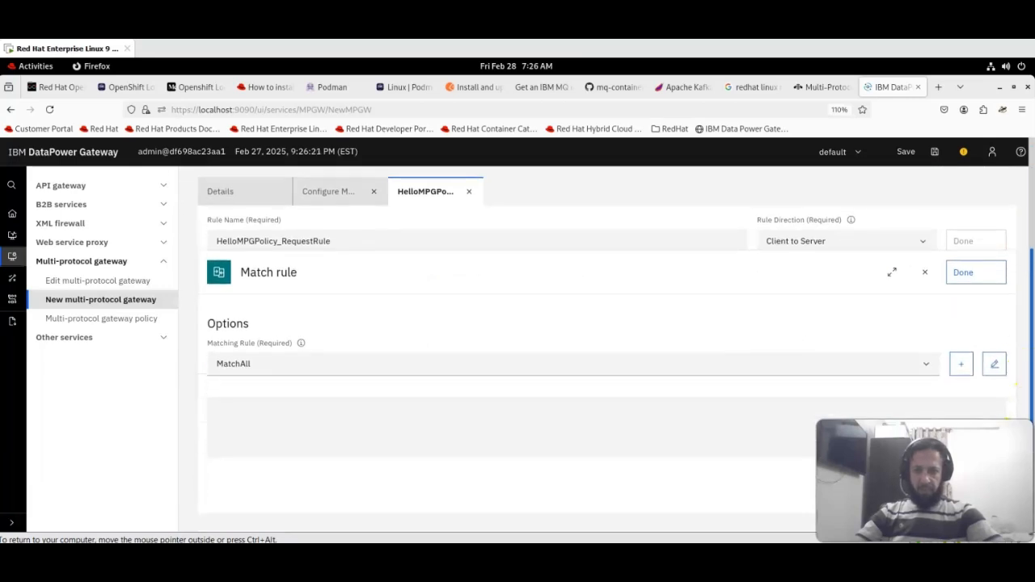
left_click(963, 279)
mouse_move(285, 357)
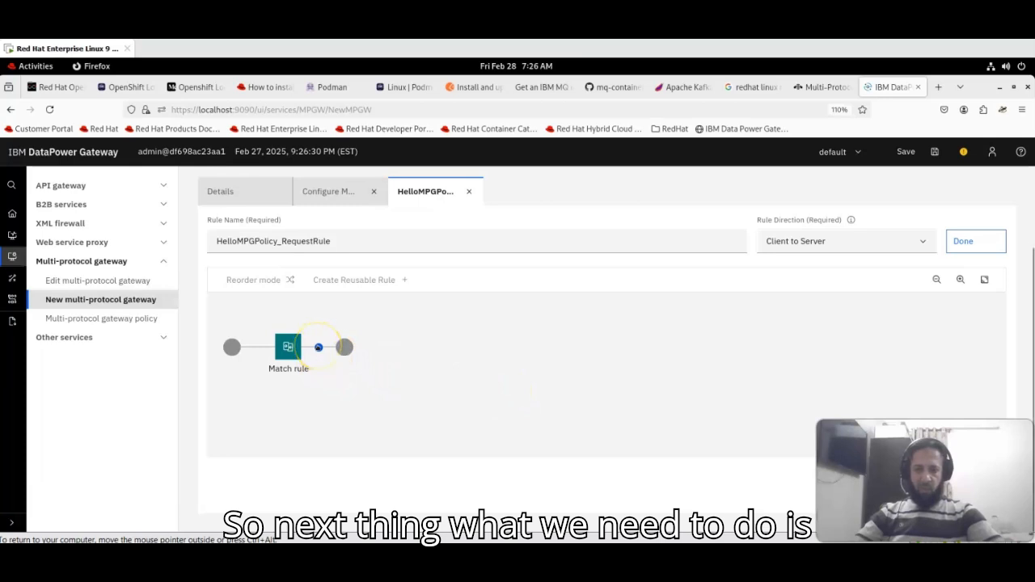
left_click(318, 347)
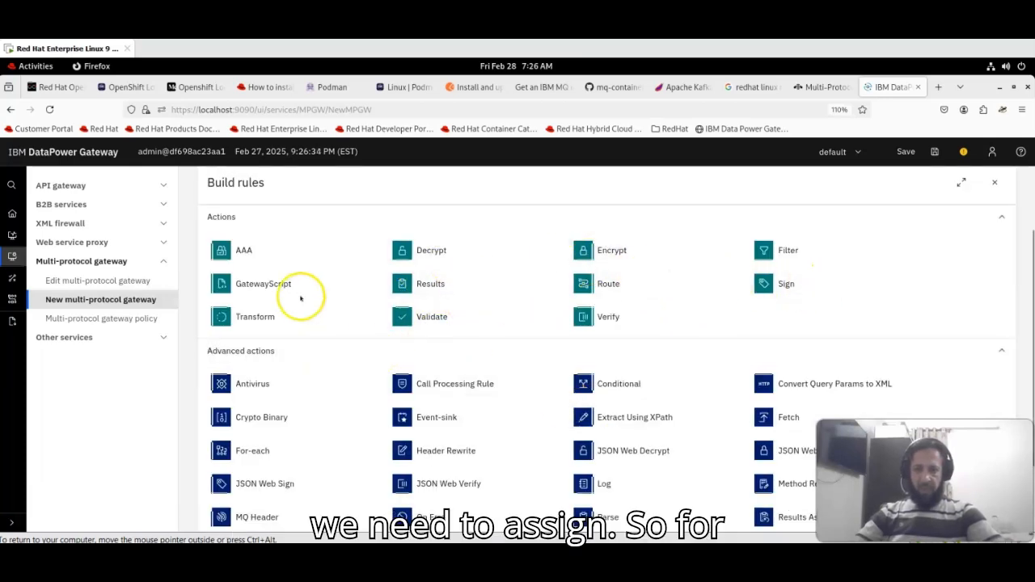
left_click(259, 283)
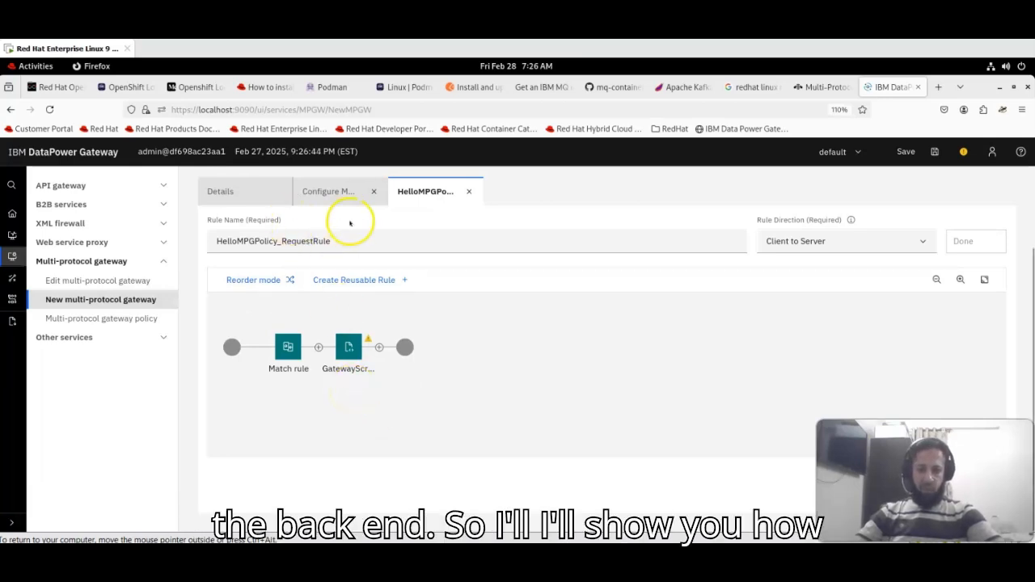
left_click(349, 347)
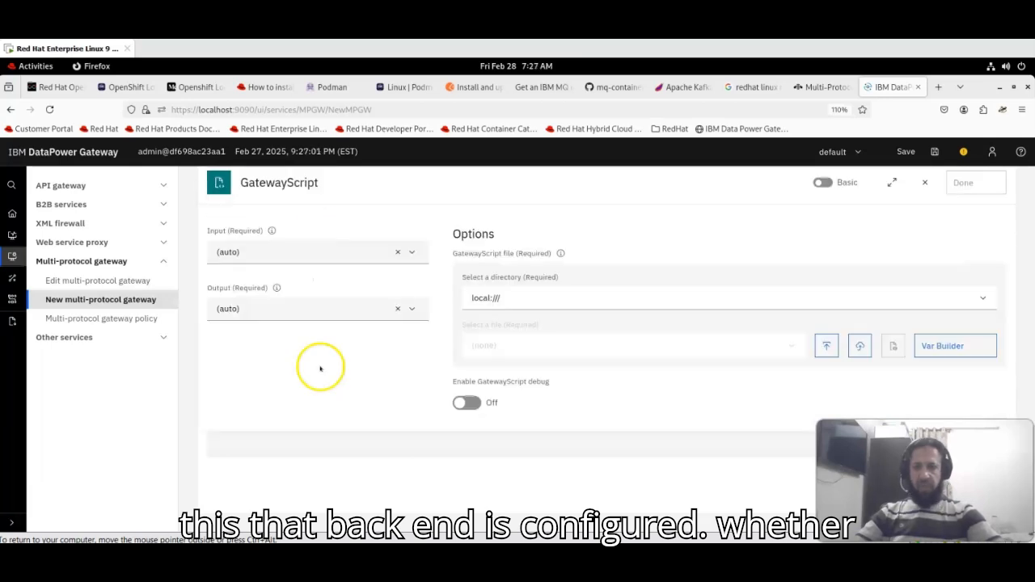
- Leave the GatewayScript input at (auto) and switch to Visual Studio Code
left_click(296, 253)
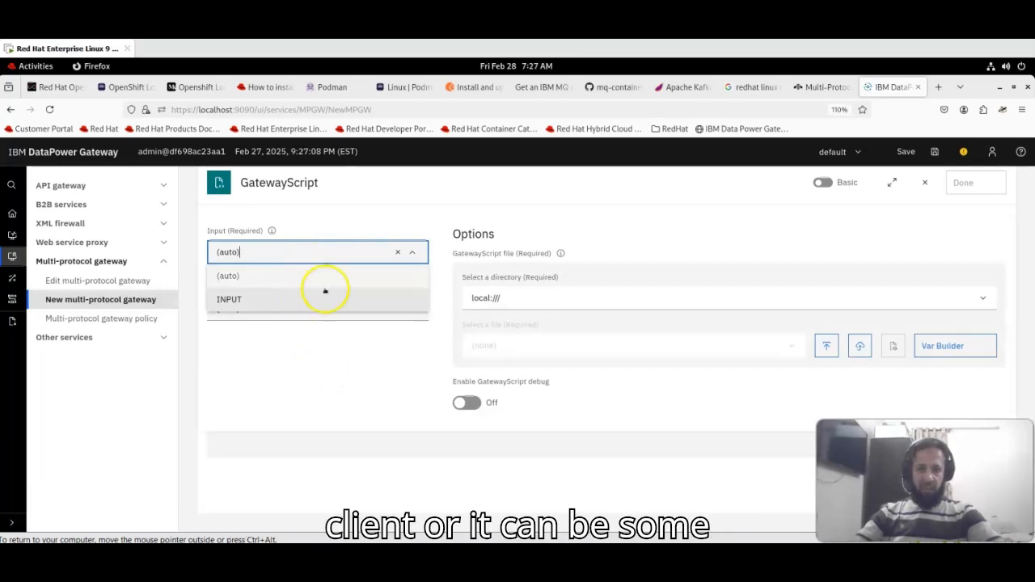
left_click(325, 345)
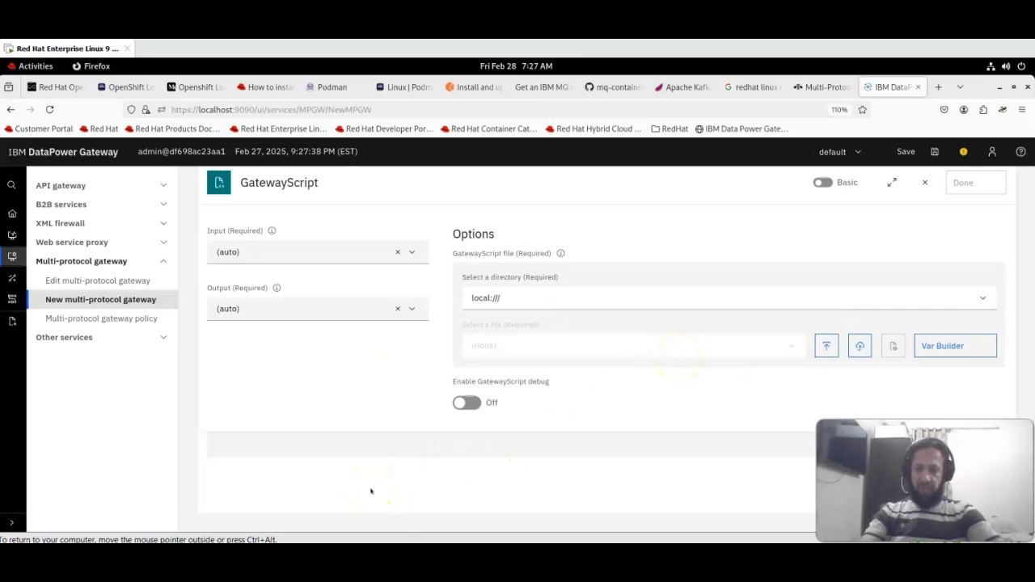
key("alt+Tab")
key("alt+Tab")
key("alt+Tab")
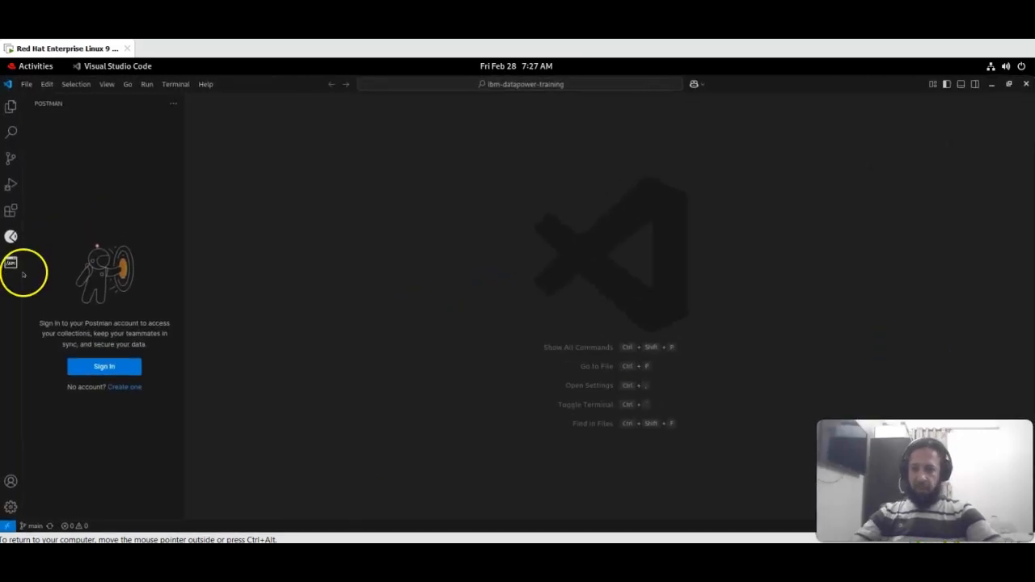
- Create an empty HelloResponse.js in Resources/GatewayScript, then bring up the prepared script editor
left_click(11, 106)
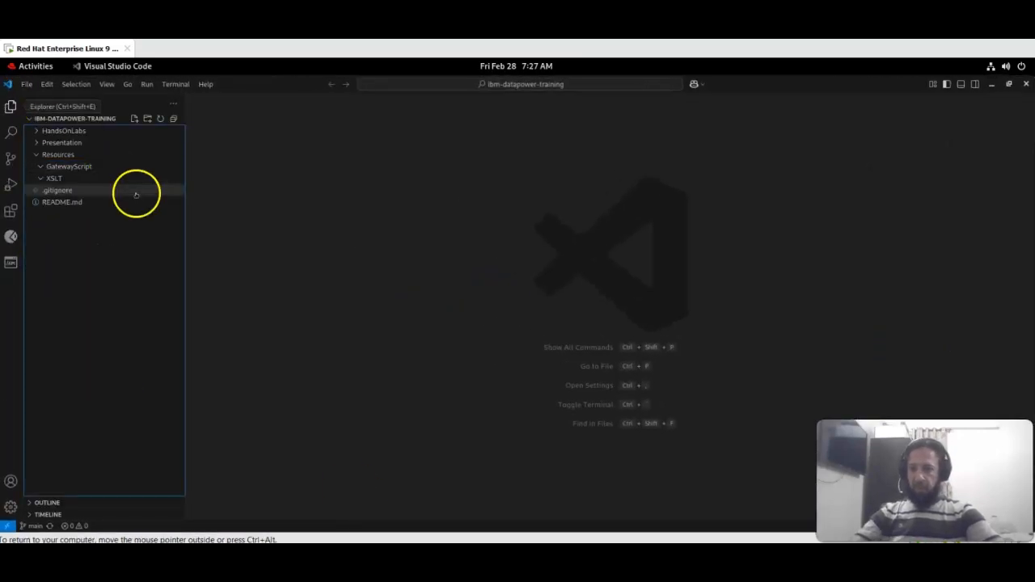
left_click(70, 166)
right_click(68, 167)
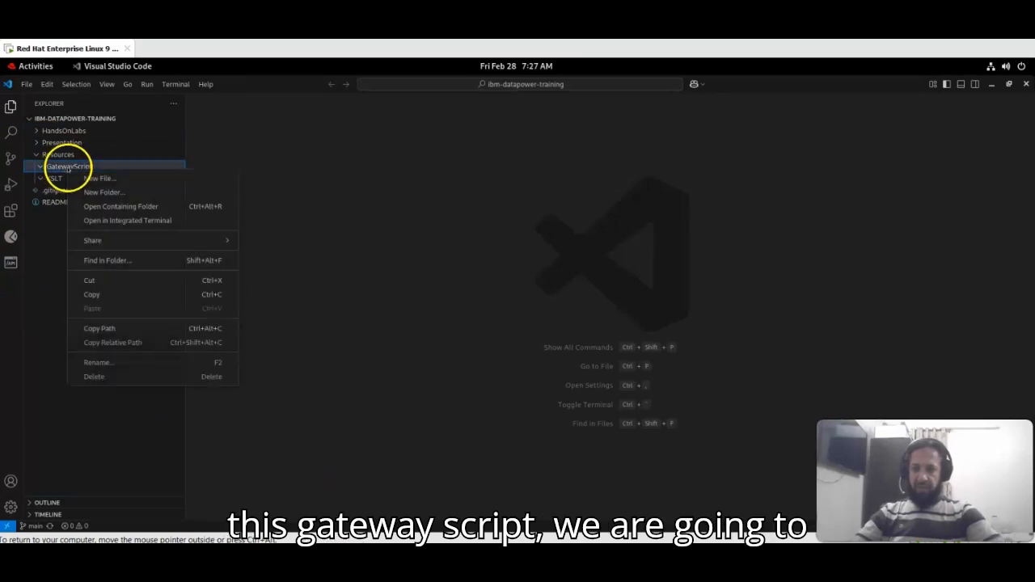
left_click(163, 179)
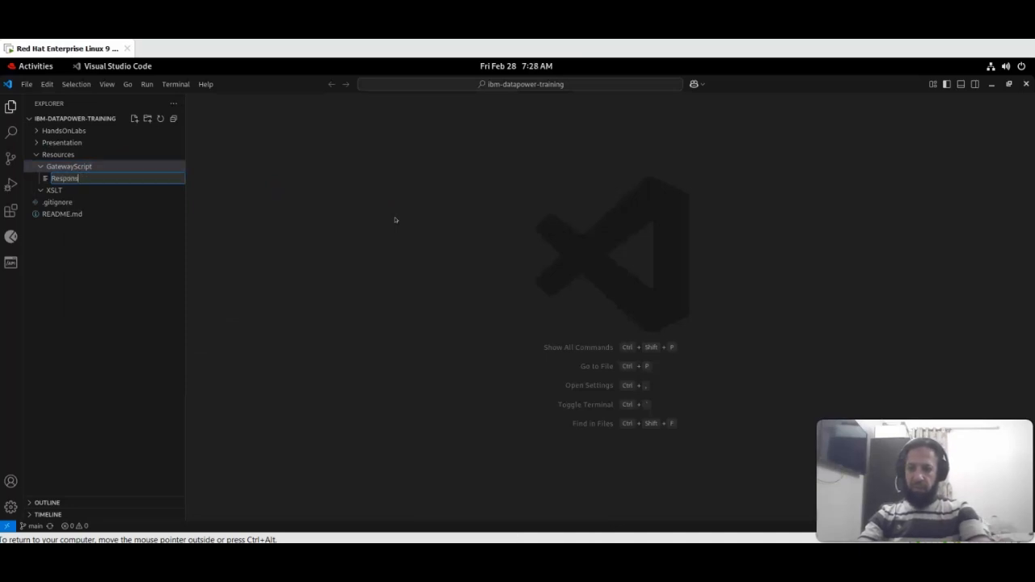
key("BackSpace")
key("BackSpace")
key("BackSpace")
key("BackSpace")
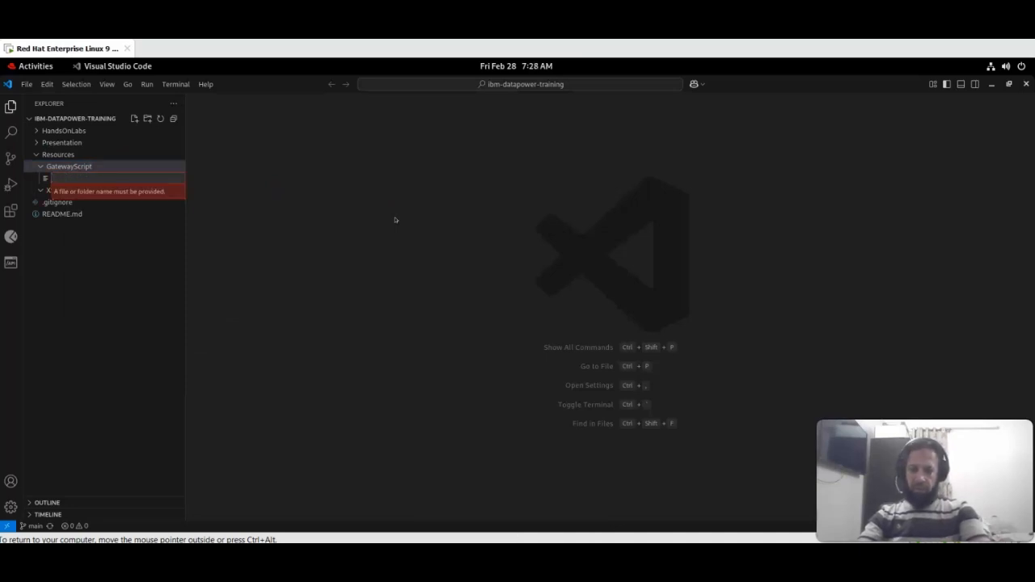
type("HelloResponse.js")
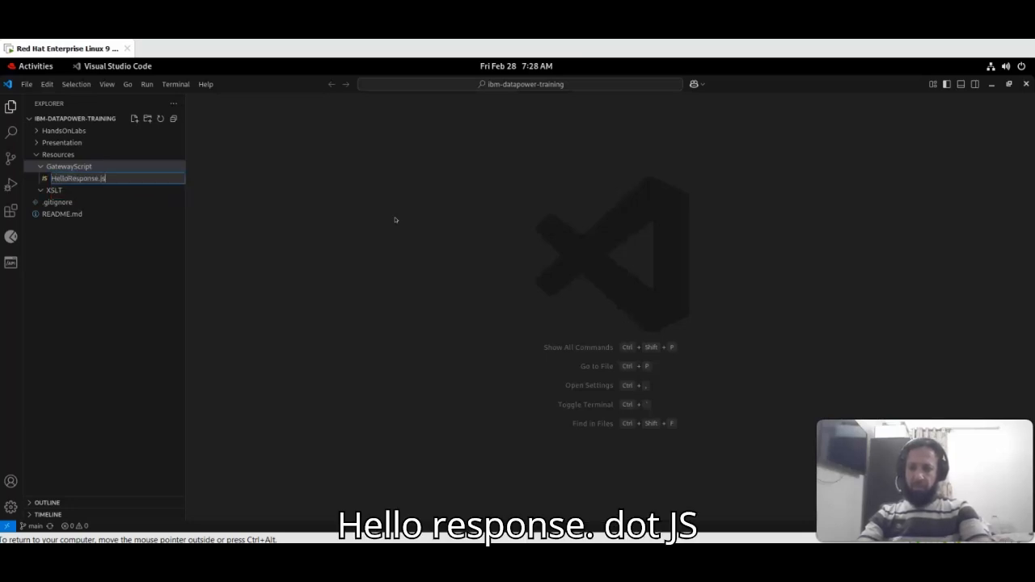
key("Return")
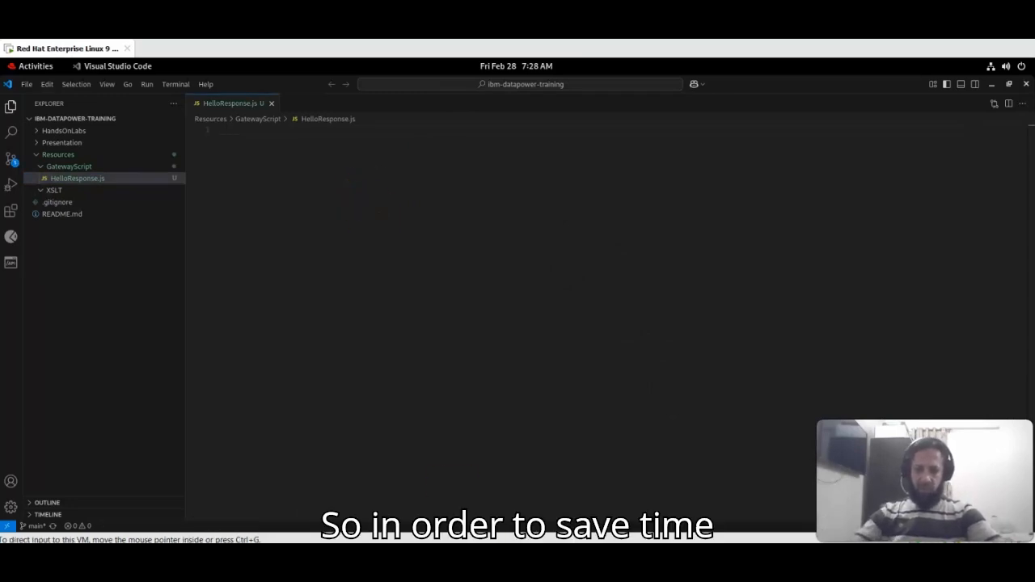
left_click(471, 557)
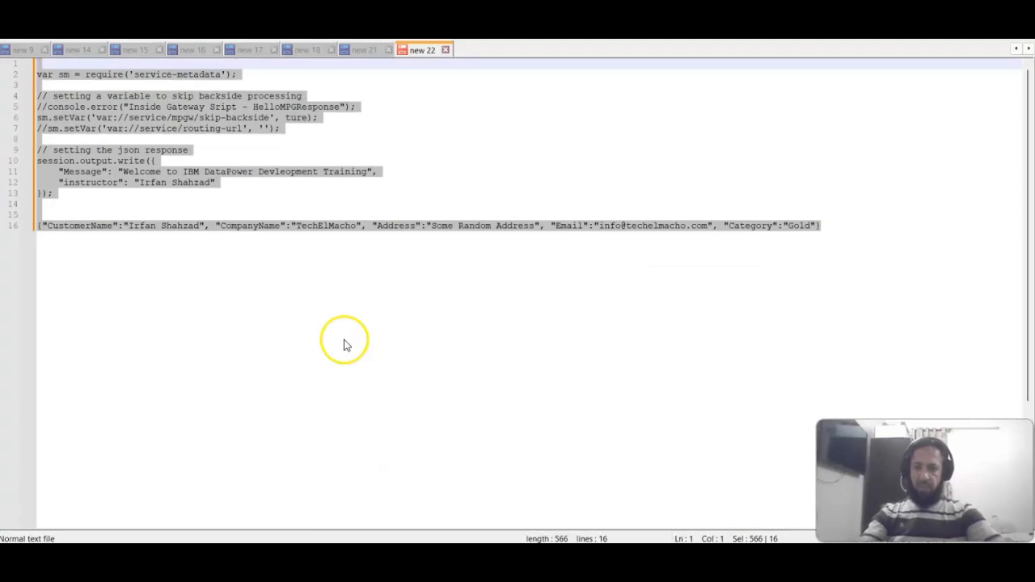
- Paste the JSON welcome-message script into HelloResponse.js and walk through its skip-backside and response lines
key("alt+Tab")
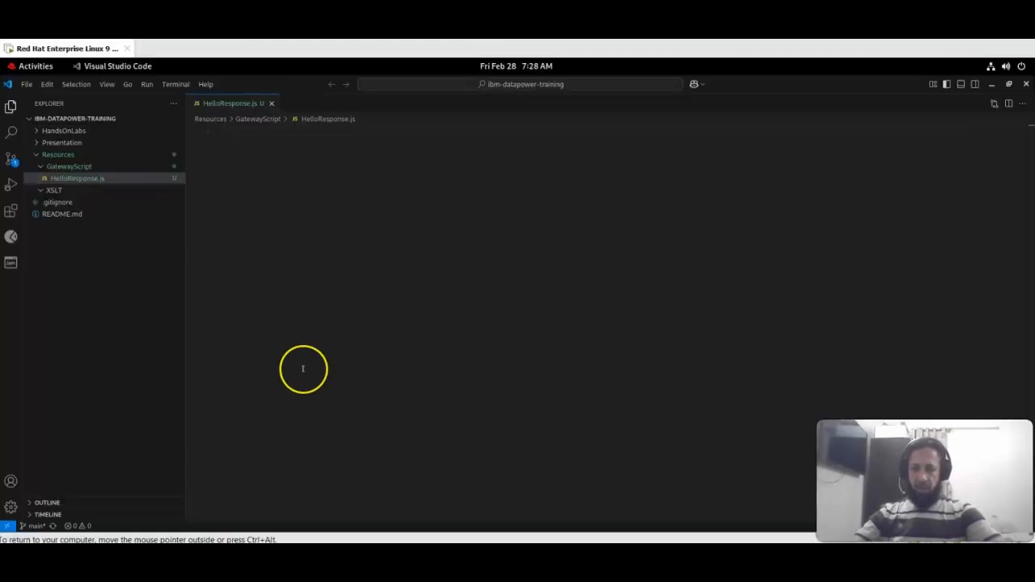
key("ctrl+v")
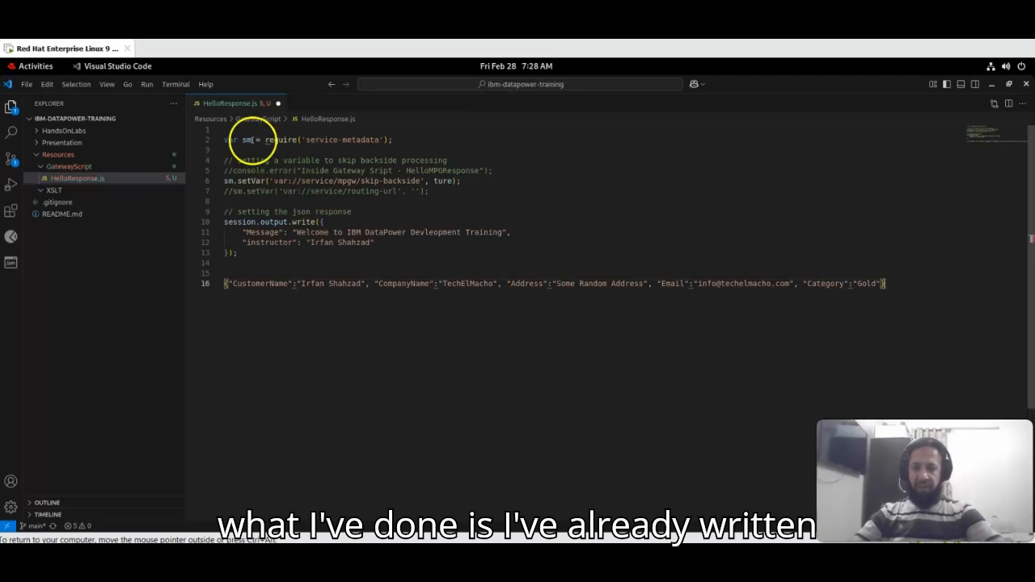
left_click(244, 151)
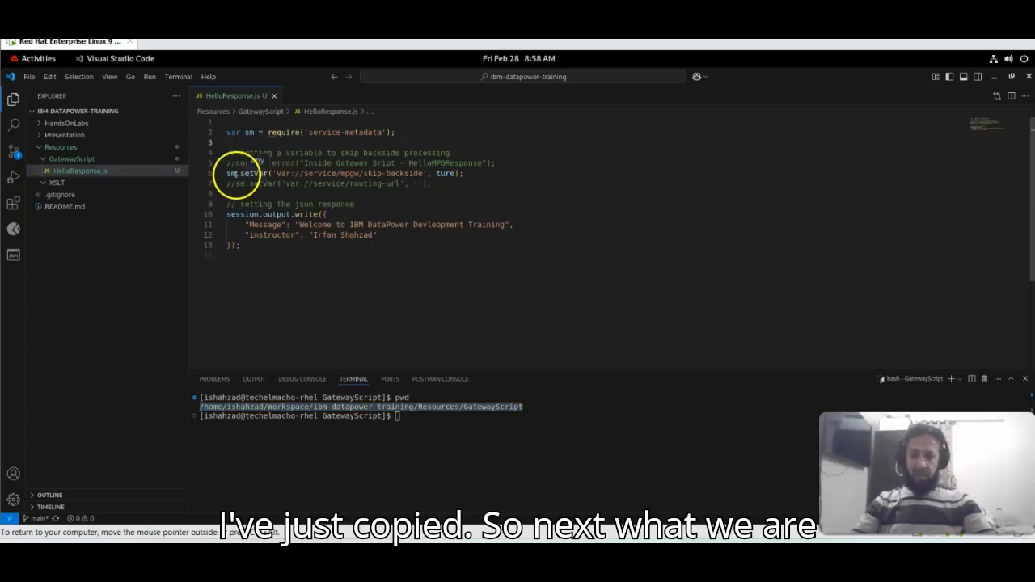
triple_click(234, 173)
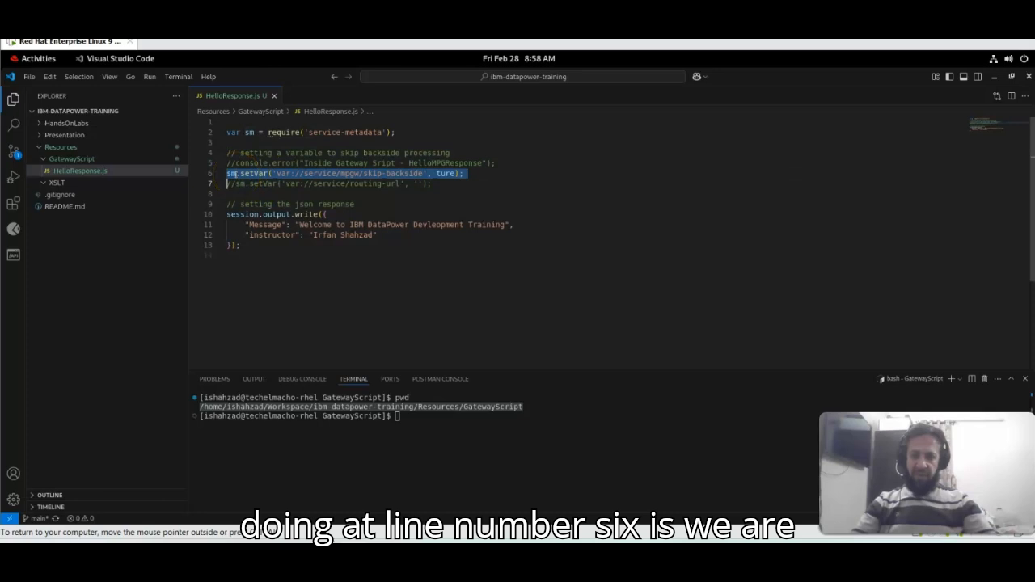
left_click(261, 204)
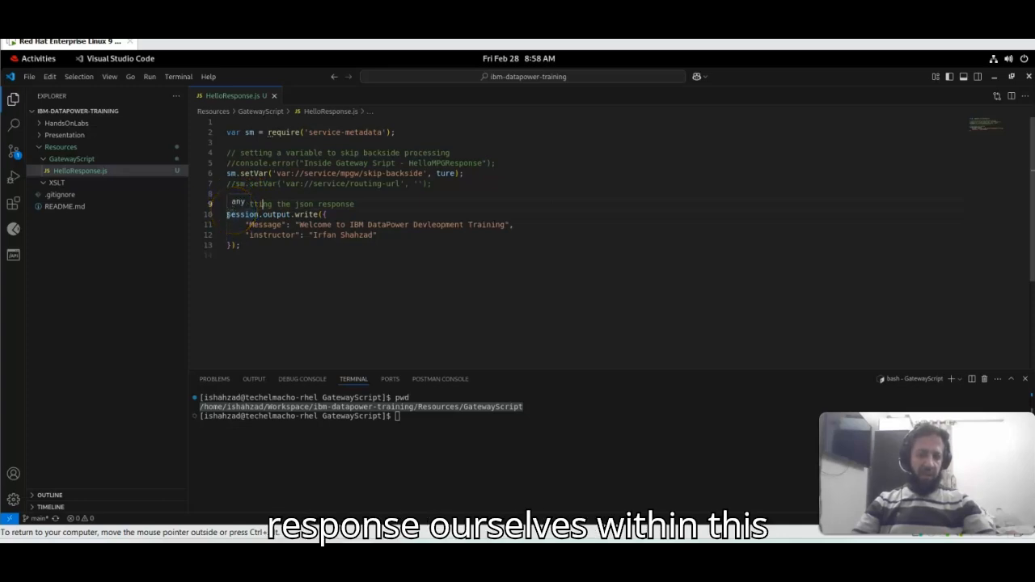
left_click_drag(226, 214, 252, 254)
left_click(252, 253)
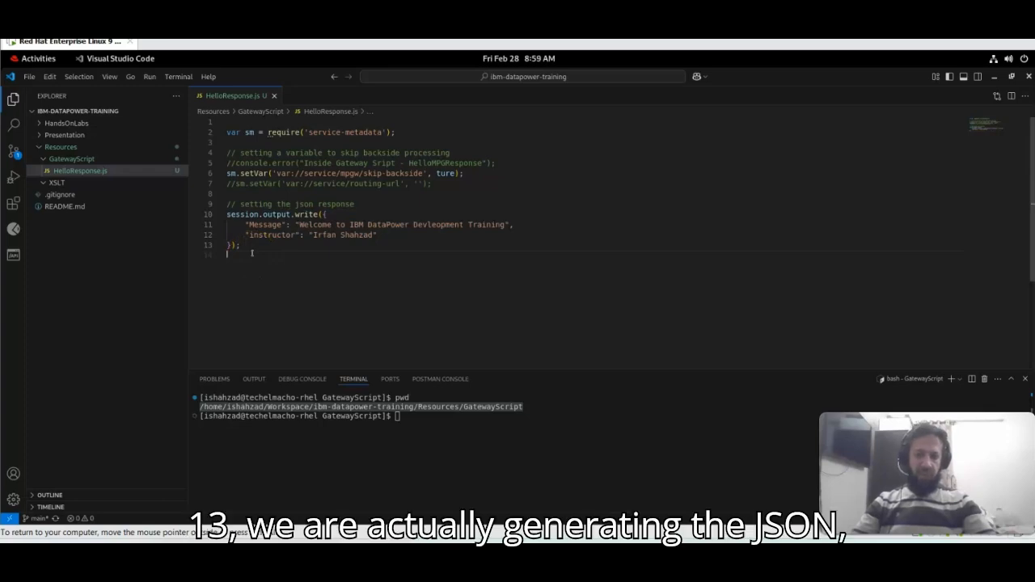
left_click_drag(252, 253, 227, 215)
left_click(236, 254)
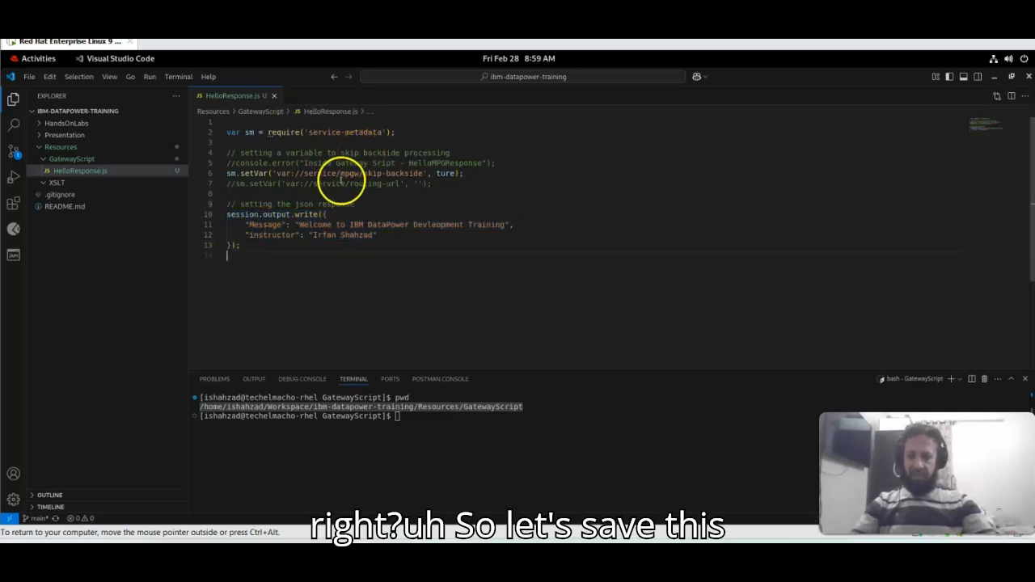
key("alt+Tab")
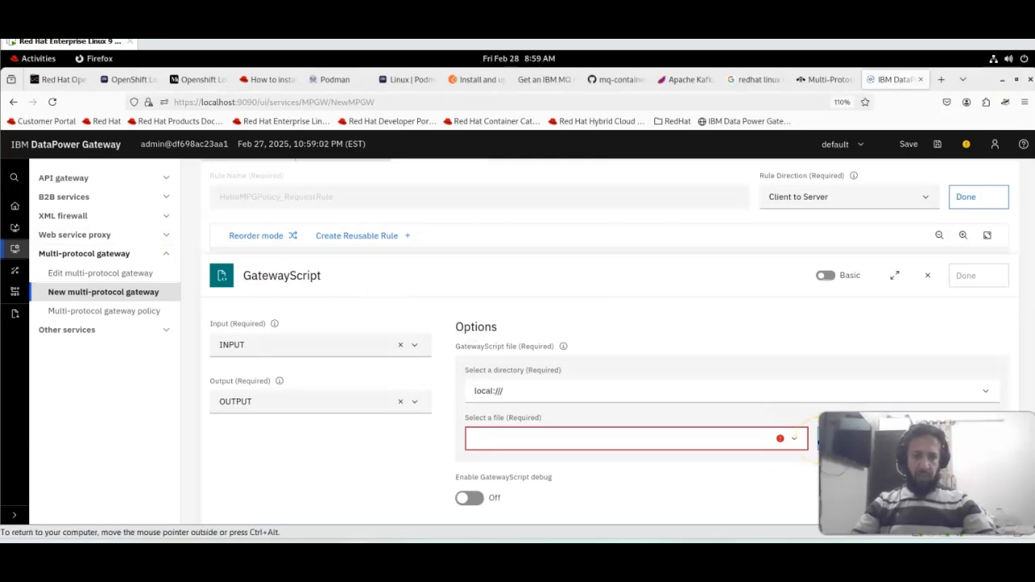
- Upload HelloResponse.js to local:/// with overwrite enabled and use it as the GatewayScript file
left_click(815, 437)
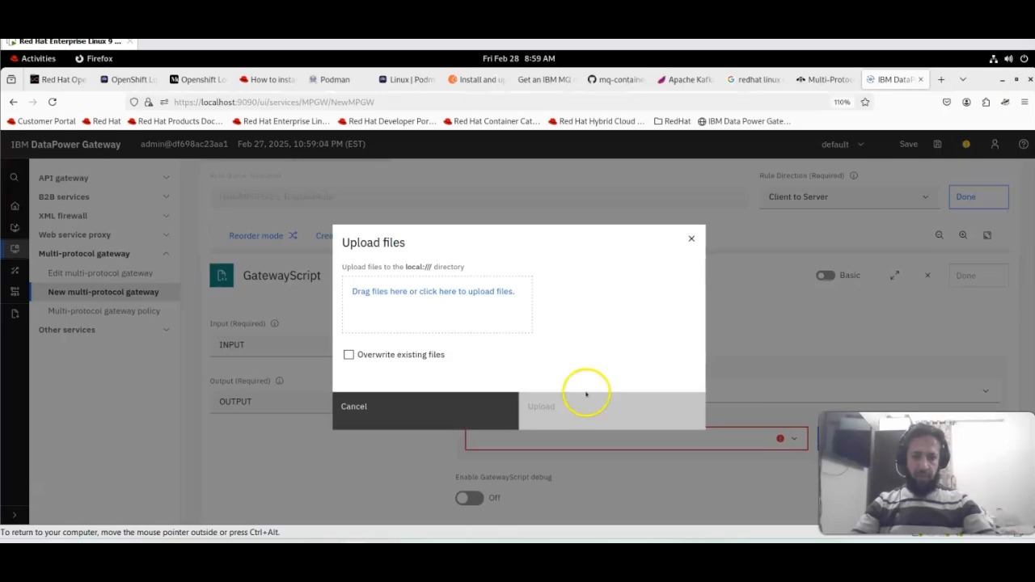
left_click(423, 302)
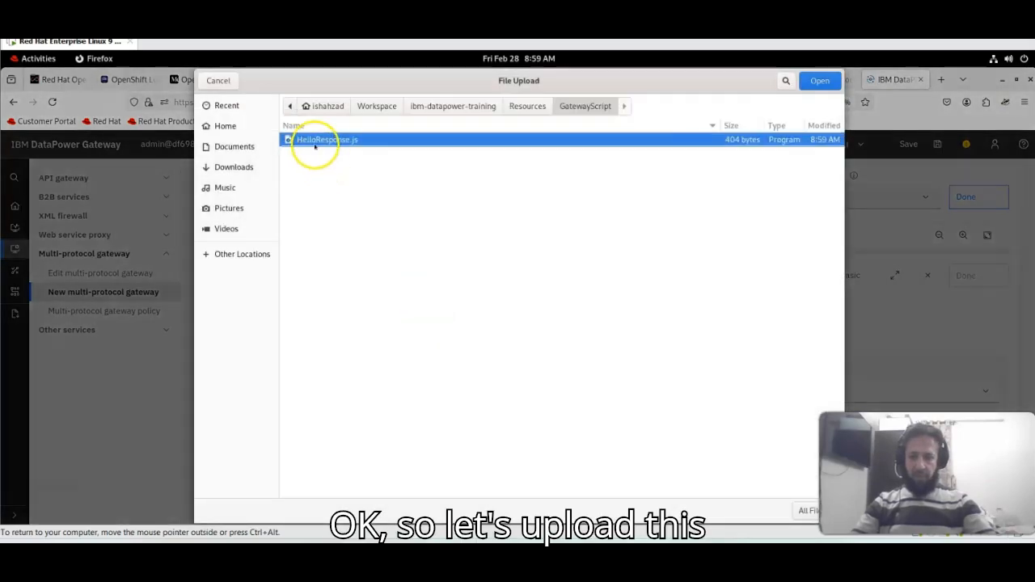
double_click(316, 143)
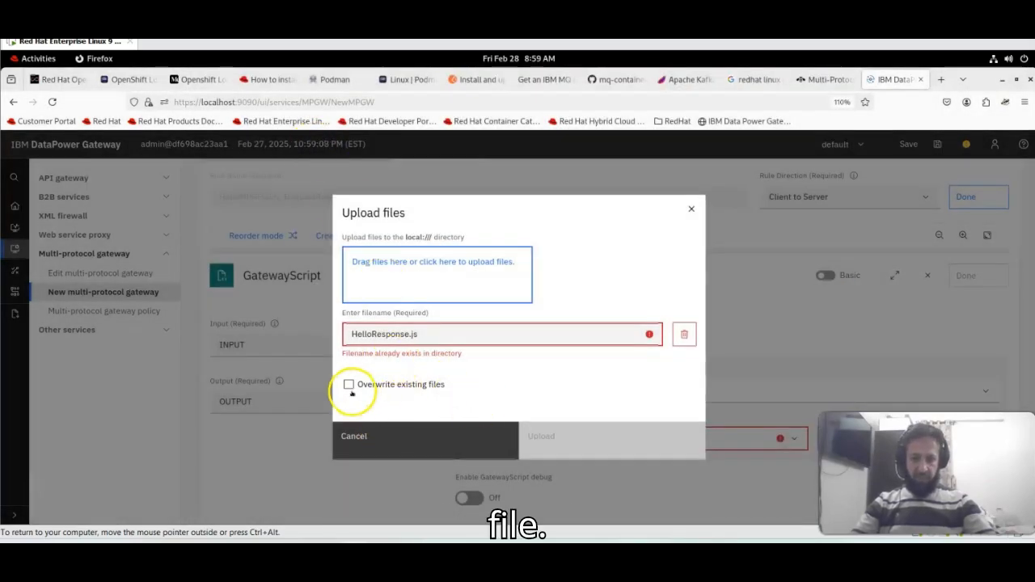
left_click(352, 392)
left_click(352, 392)
left_click(585, 441)
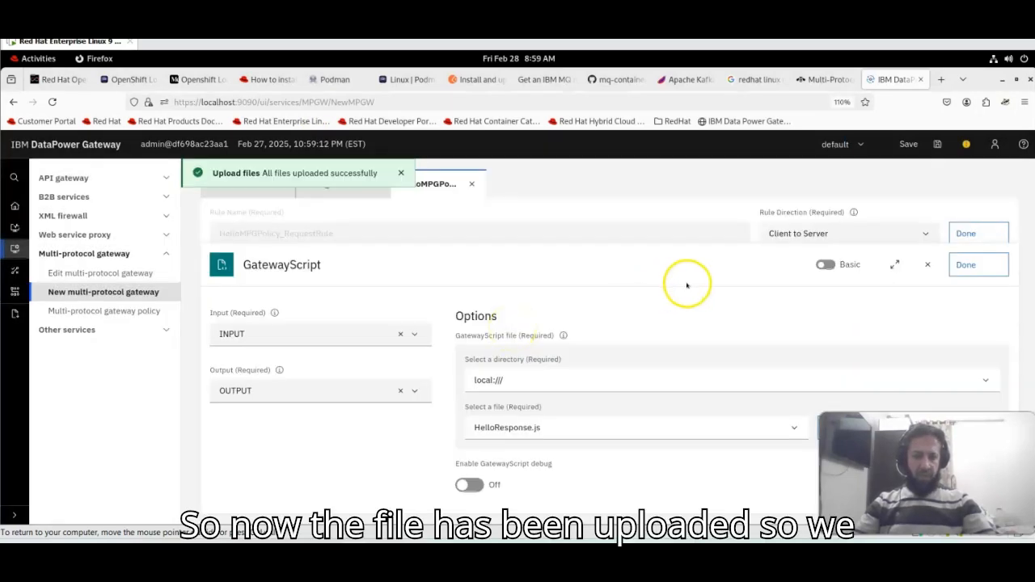
left_click(972, 259)
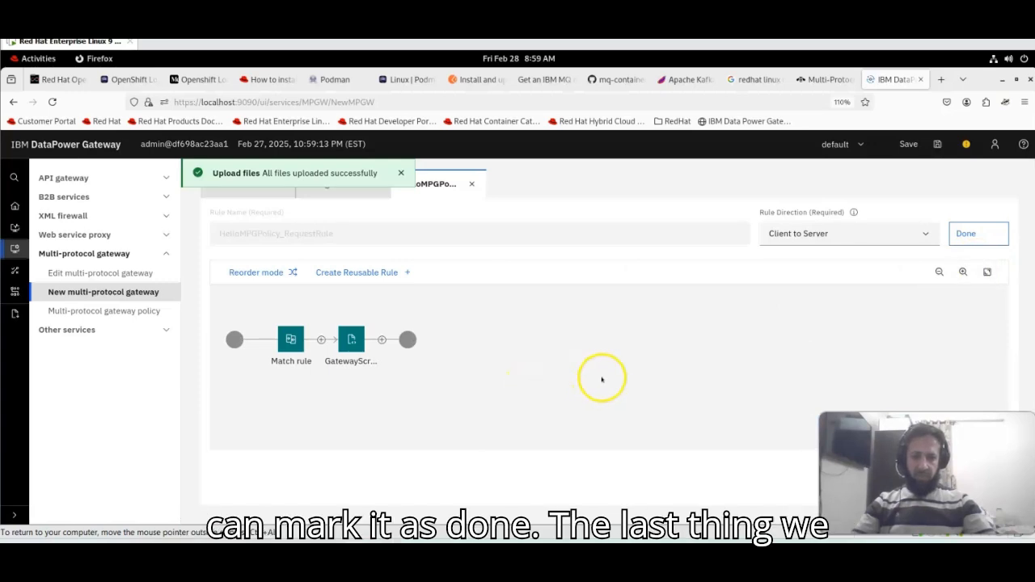
- Add a Results action after GatewayScript and apply the HelloMPGPolicy style policy
left_click(382, 340)
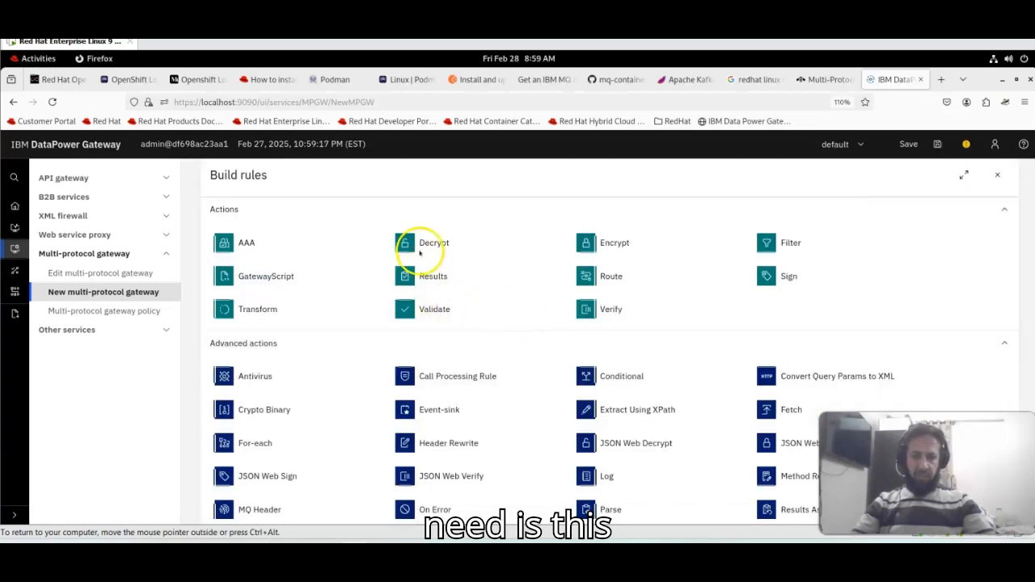
left_click(434, 276)
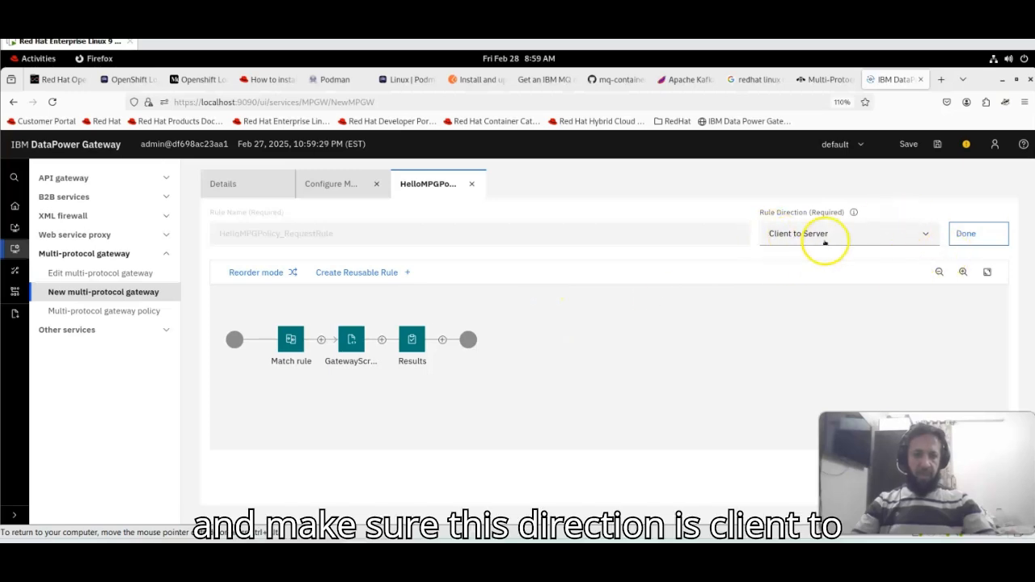
left_click(967, 233)
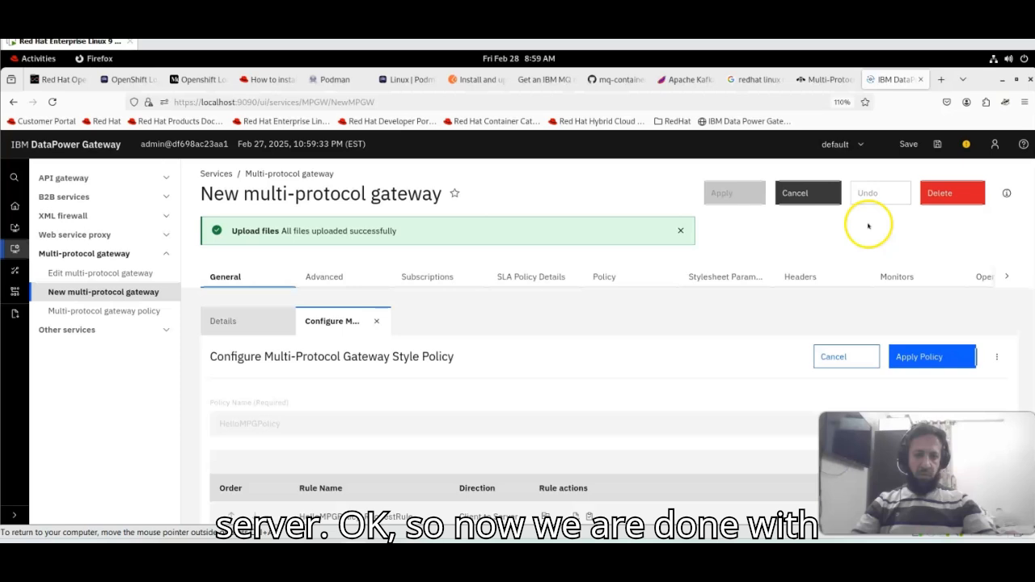
left_click(680, 231)
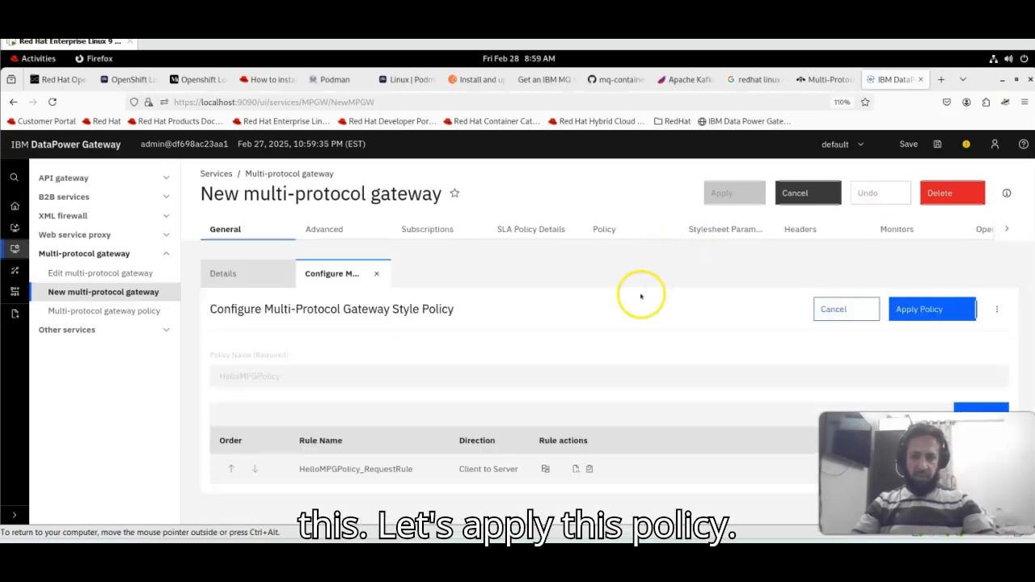
left_click(919, 307)
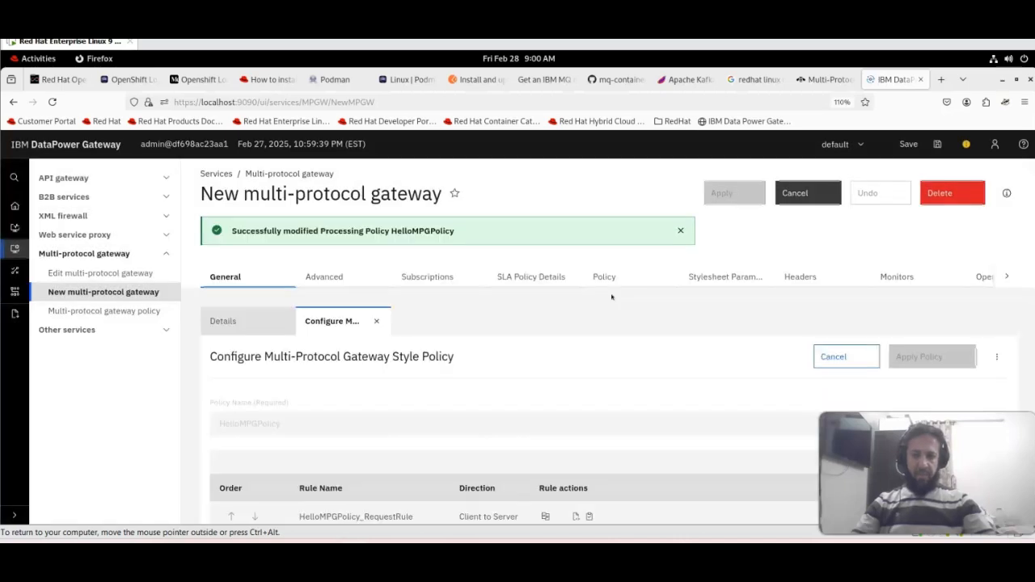
- Close the policy editor and review HelloMPG's General Configuration showing HelloMPGPolicy as processing policy
left_click(682, 231)
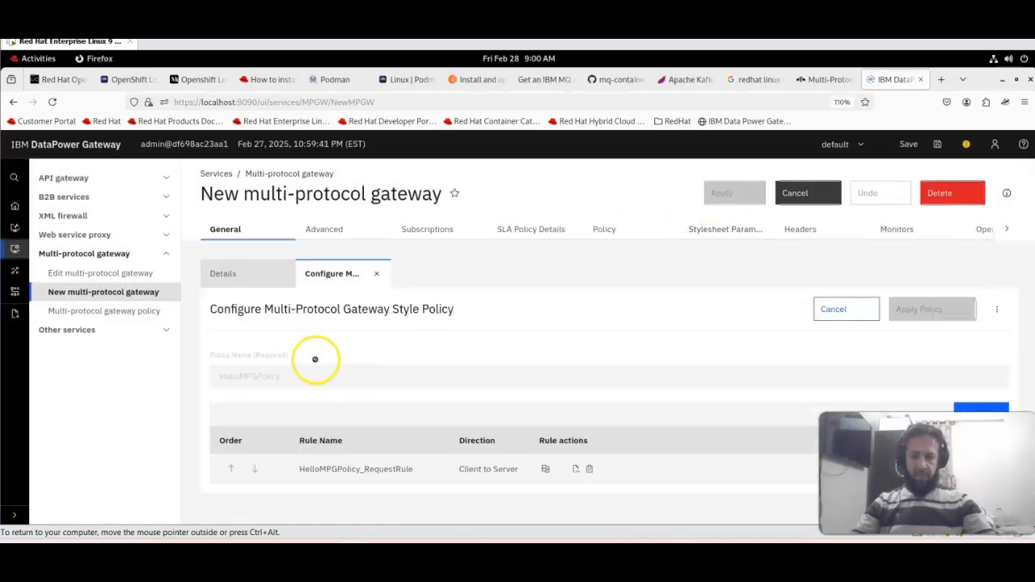
left_click(376, 274)
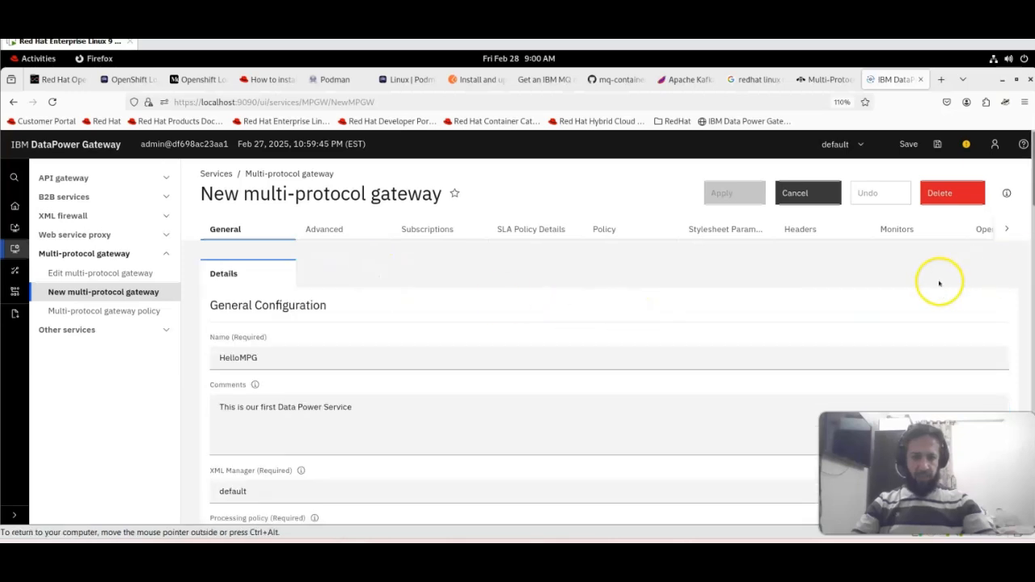
scroll(939, 283, "down", 2)
scroll(938, 283, "up", 2)
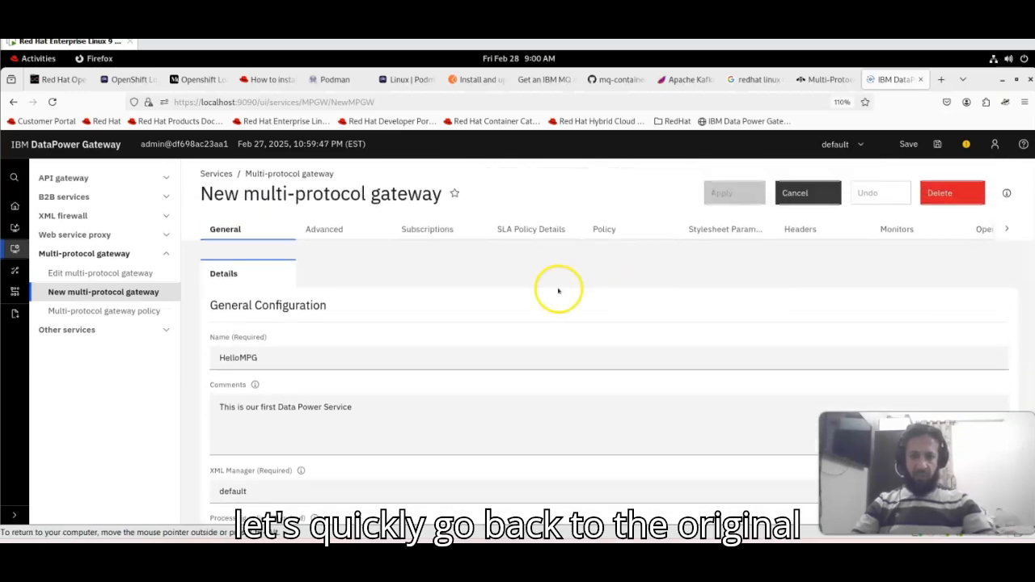
scroll(463, 296, "down", 3)
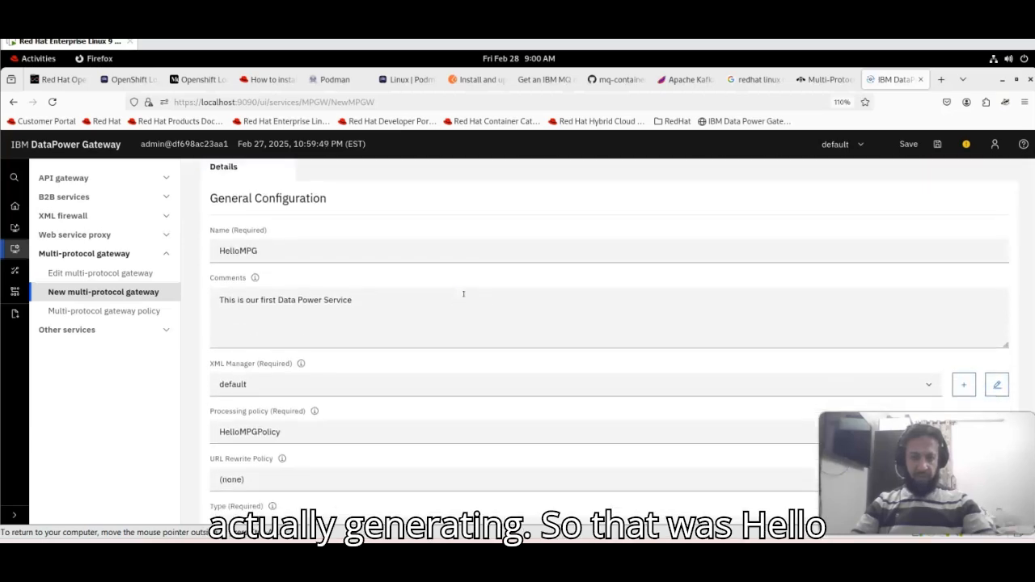
scroll(275, 266, "down", 5)
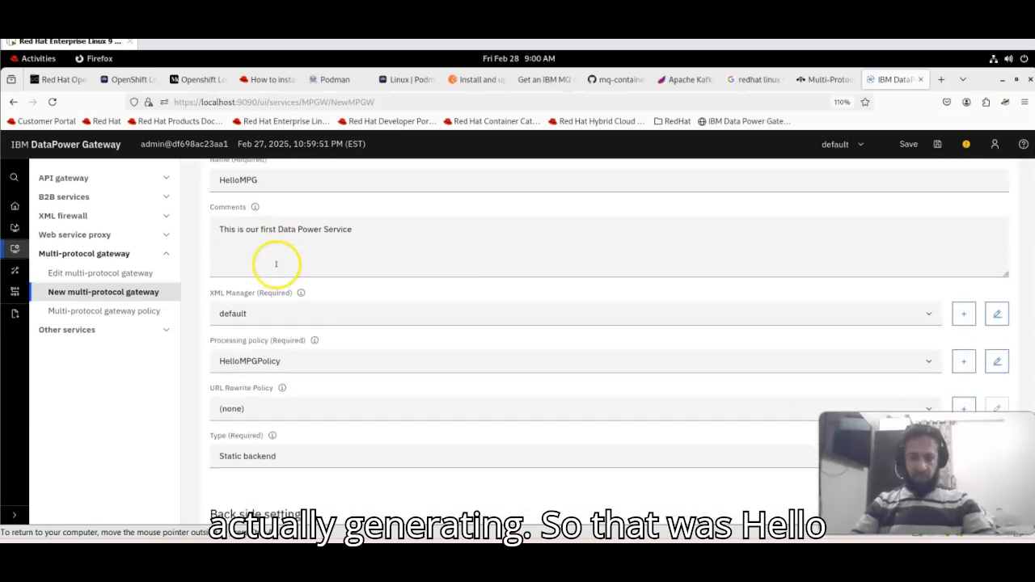
scroll(276, 266, "down", 1)
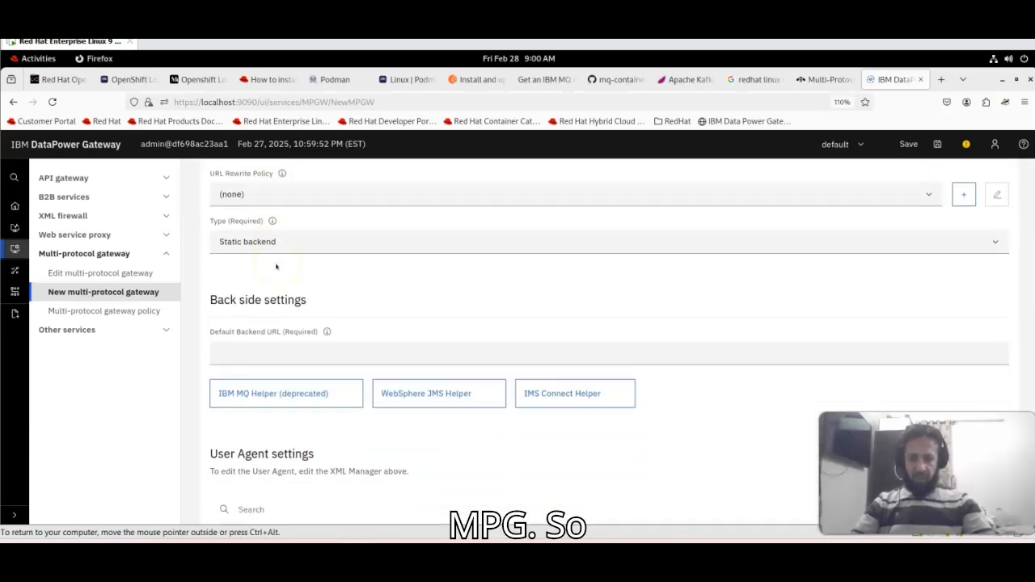
scroll(276, 266, "up", 3)
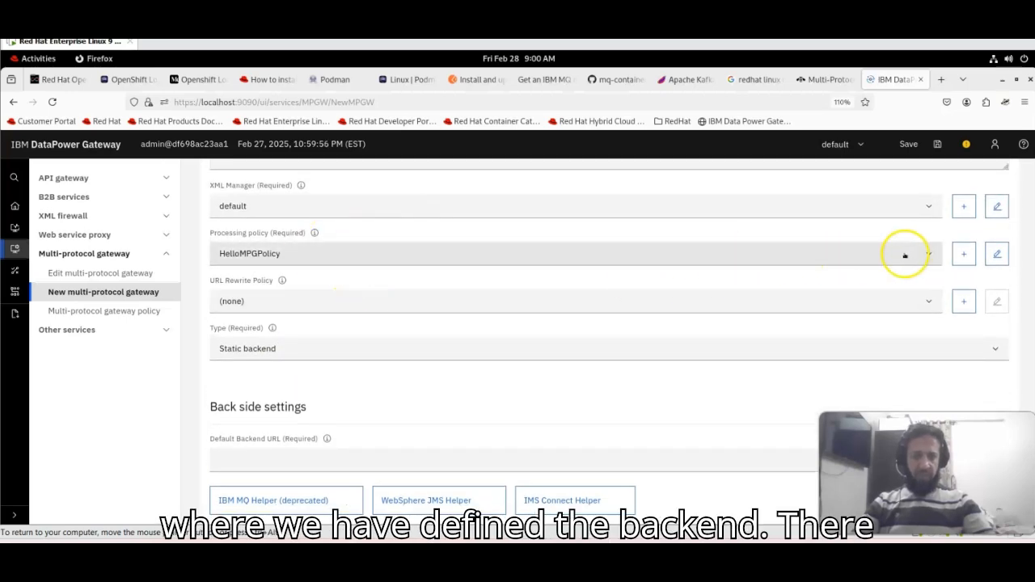
- Keep URL Rewrite Policy as (none) and change HelloMPG's backend type to Dynamic backend
left_click(328, 301)
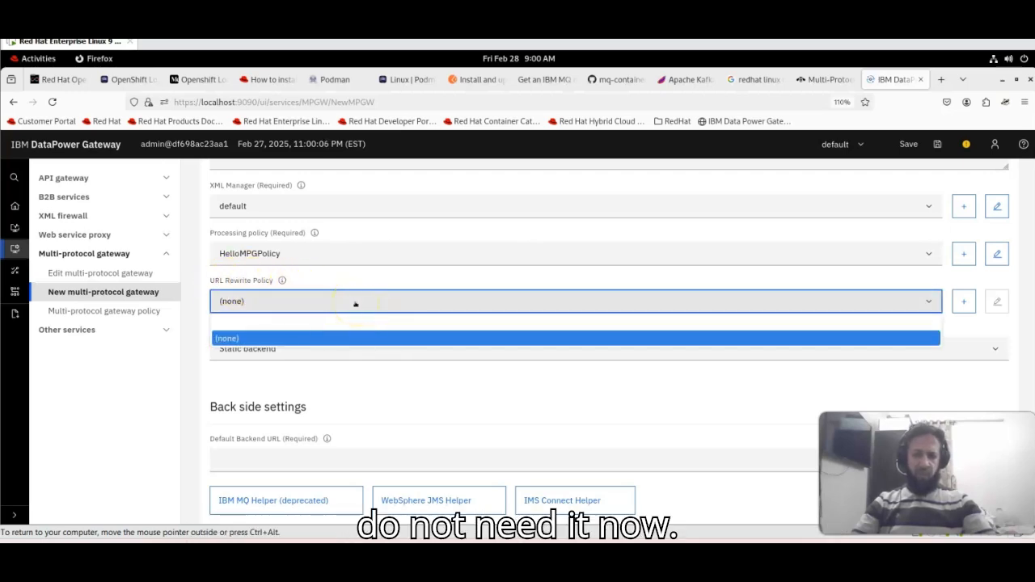
left_click(376, 391)
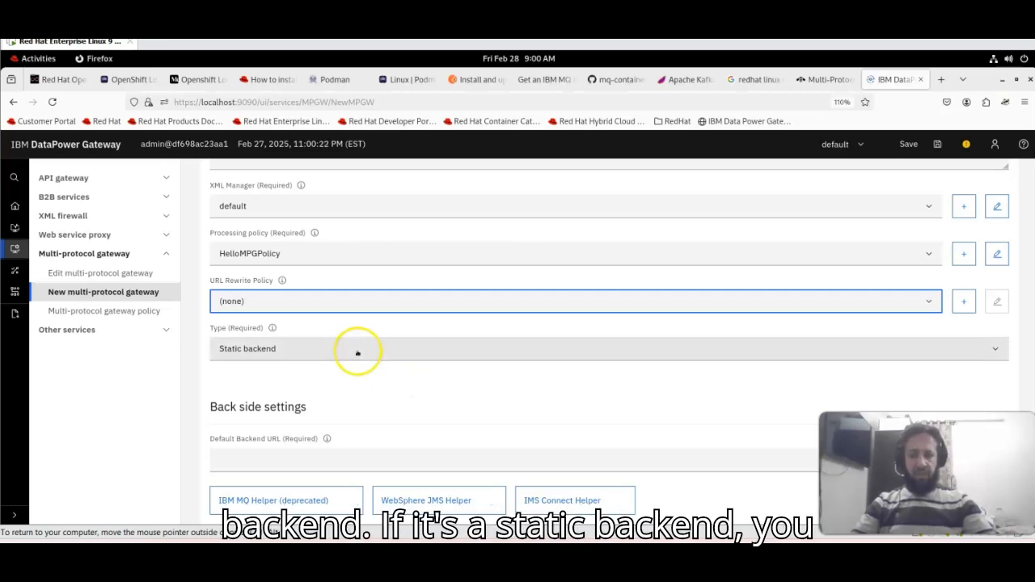
left_click(341, 456)
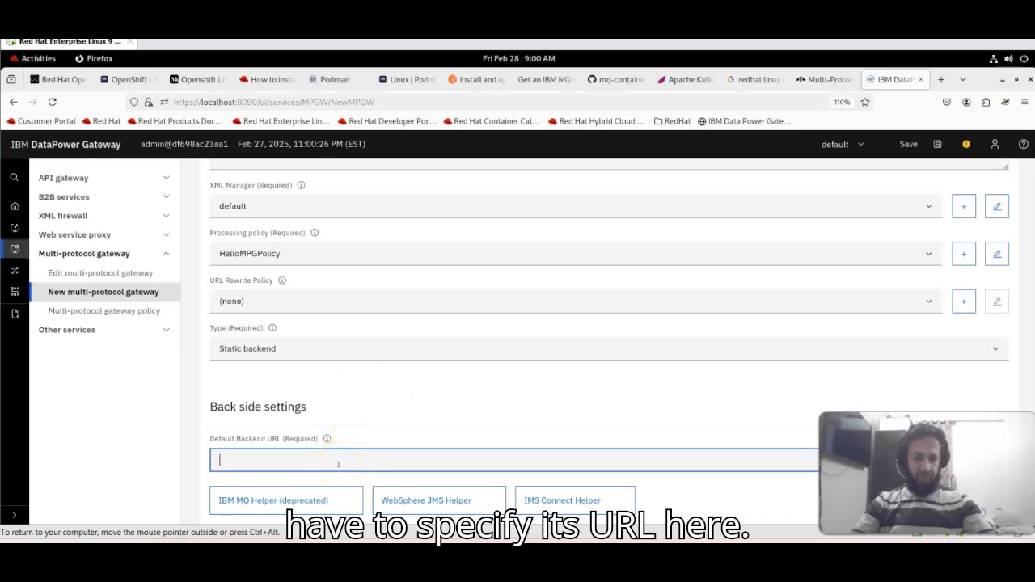
left_click(356, 351)
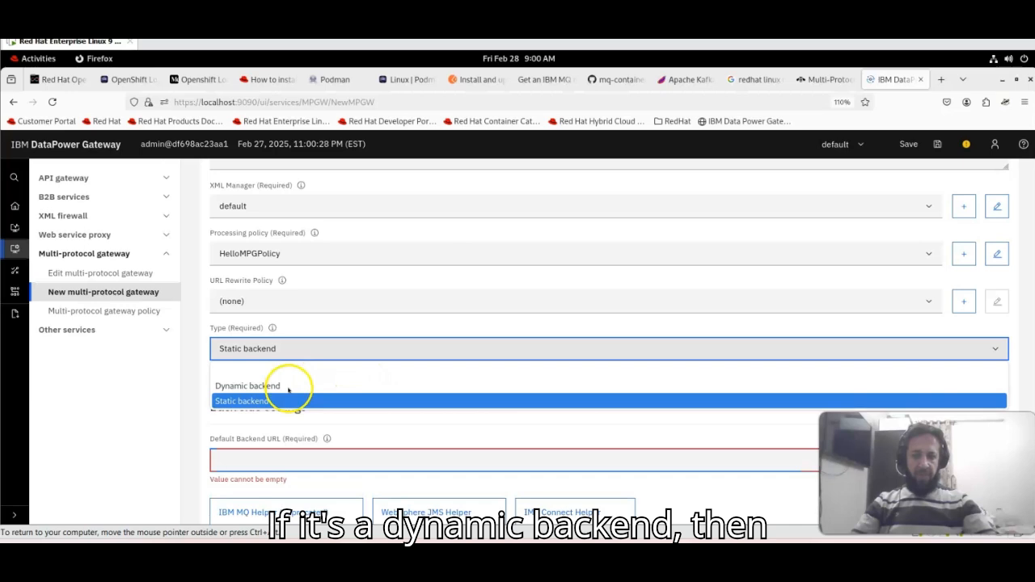
left_click(288, 387)
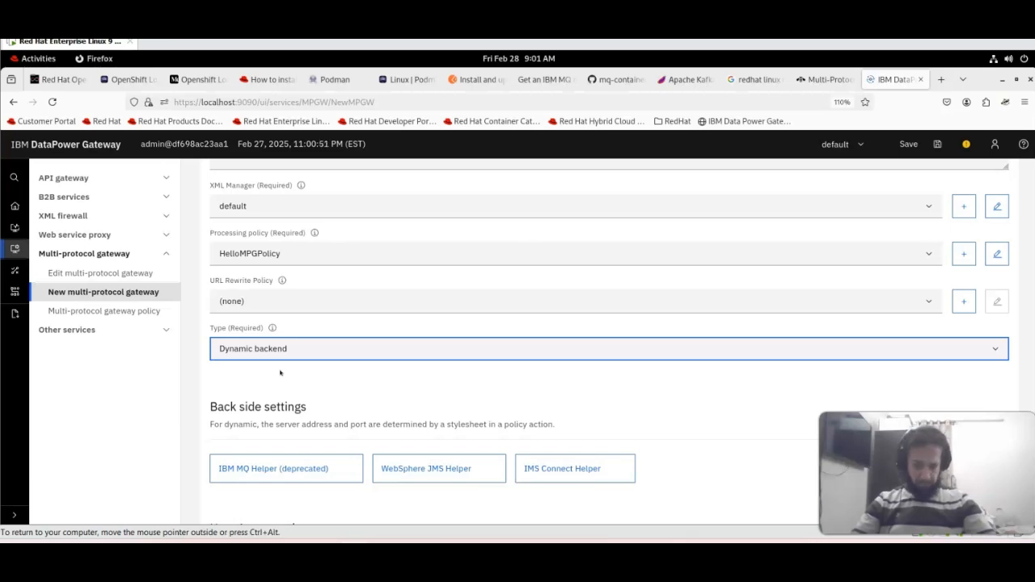
left_click(455, 391)
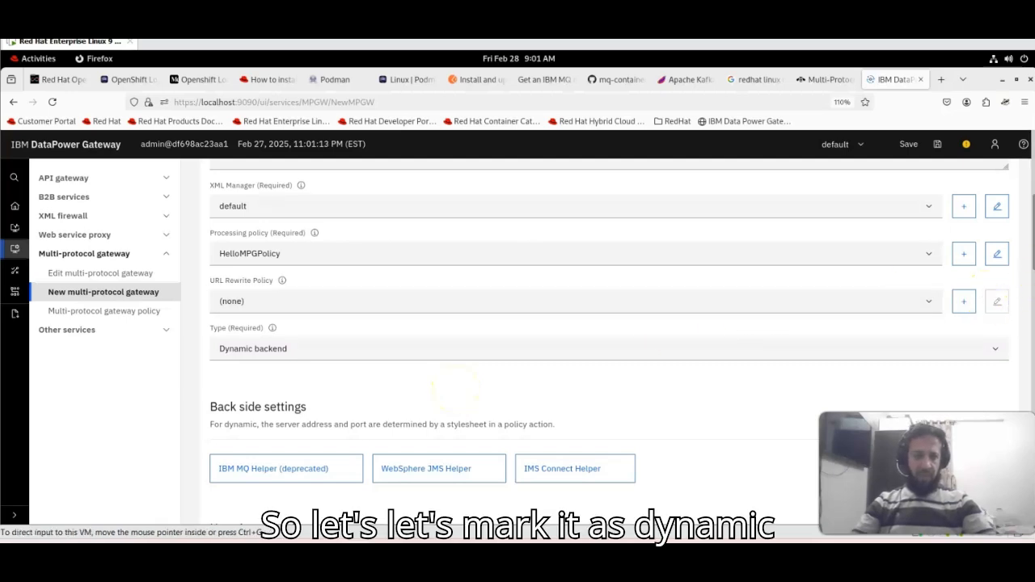
- Set HelloMPG's TLS client type to Client profile
scroll(1032, 271, "down", 1)
scroll(1032, 270, "down", 3)
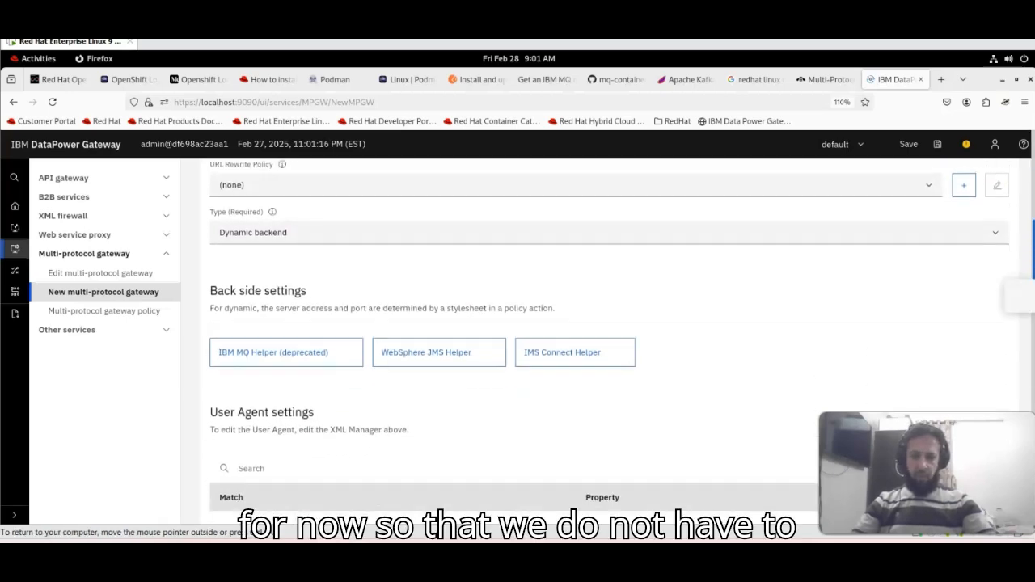
scroll(1031, 271, "down", 7)
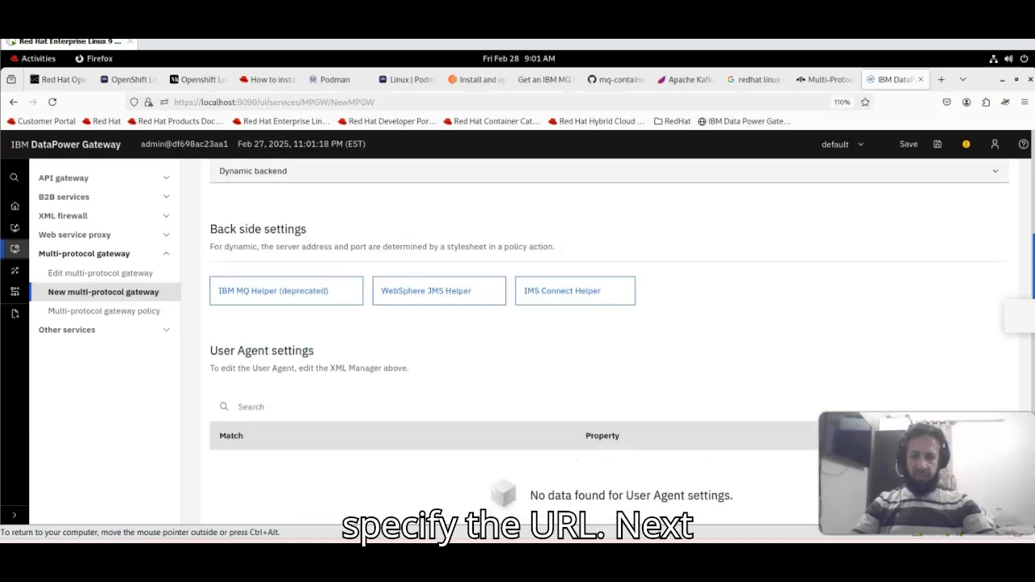
scroll(688, 404, "down", 2)
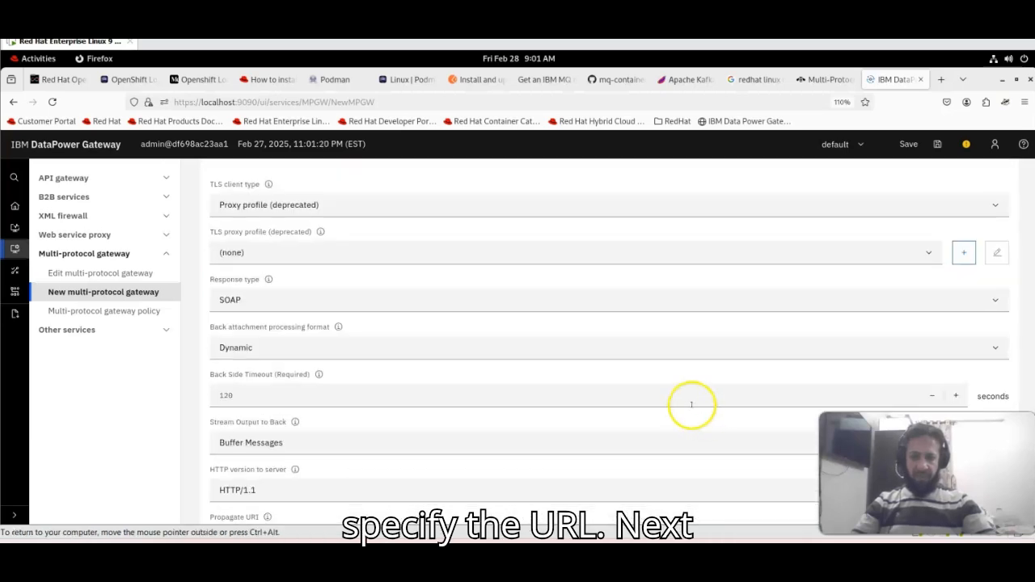
left_click(288, 205)
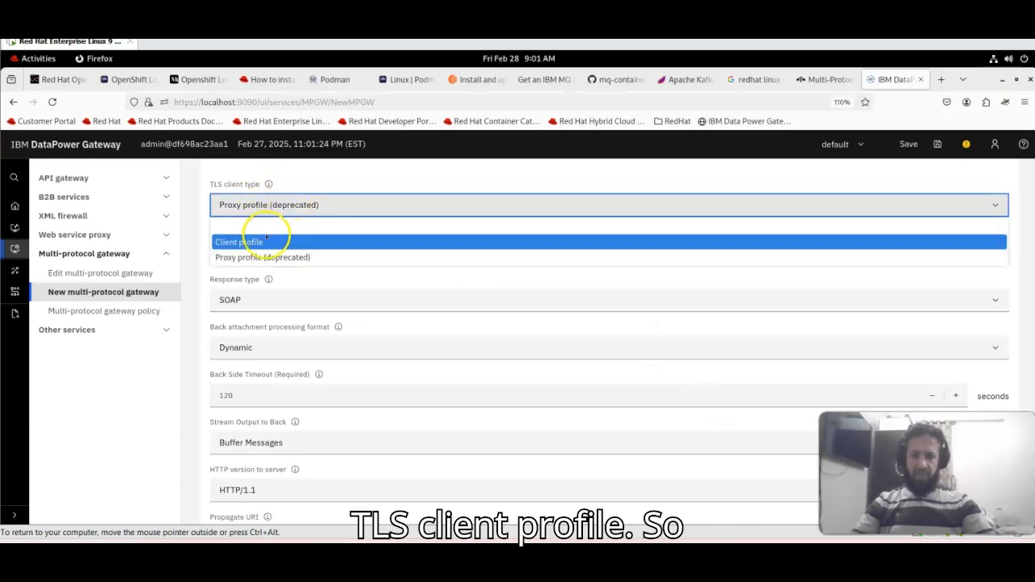
left_click(264, 241)
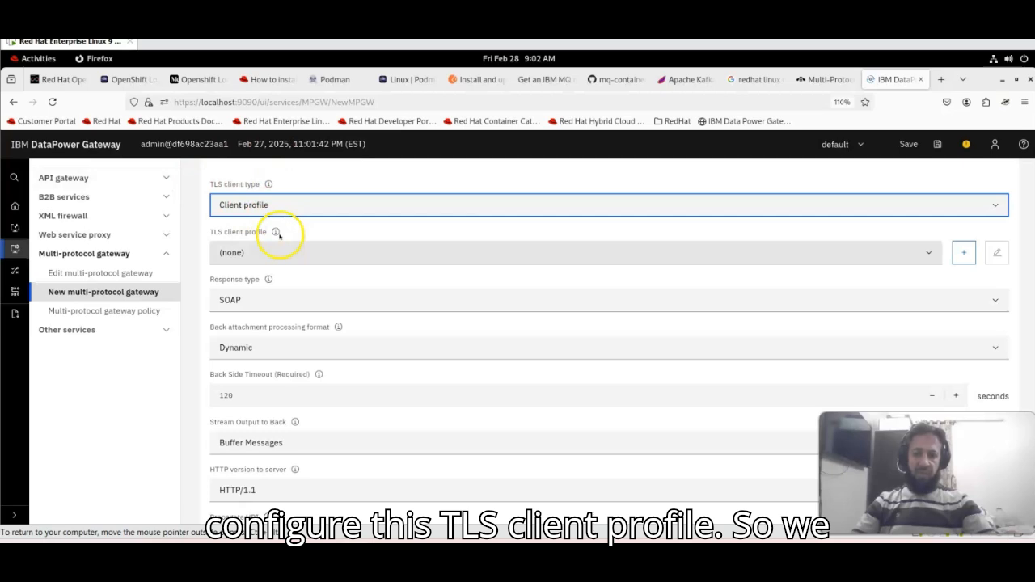
- Set the response type to JSON and move down to the Front side settings
left_click(285, 303)
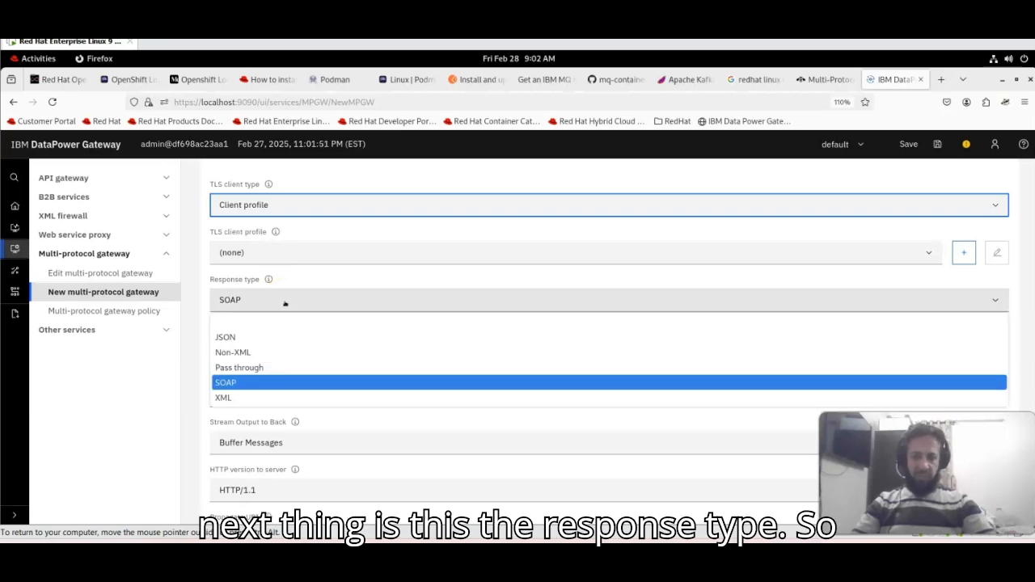
left_click(244, 338)
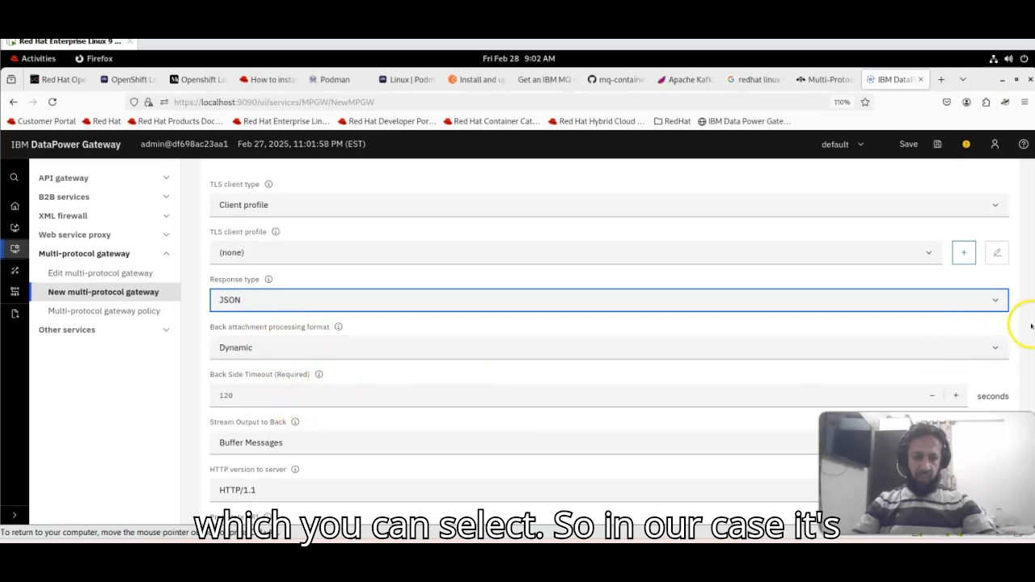
scroll(1033, 332, "down", 1)
left_click_drag(1033, 334, 878, 380)
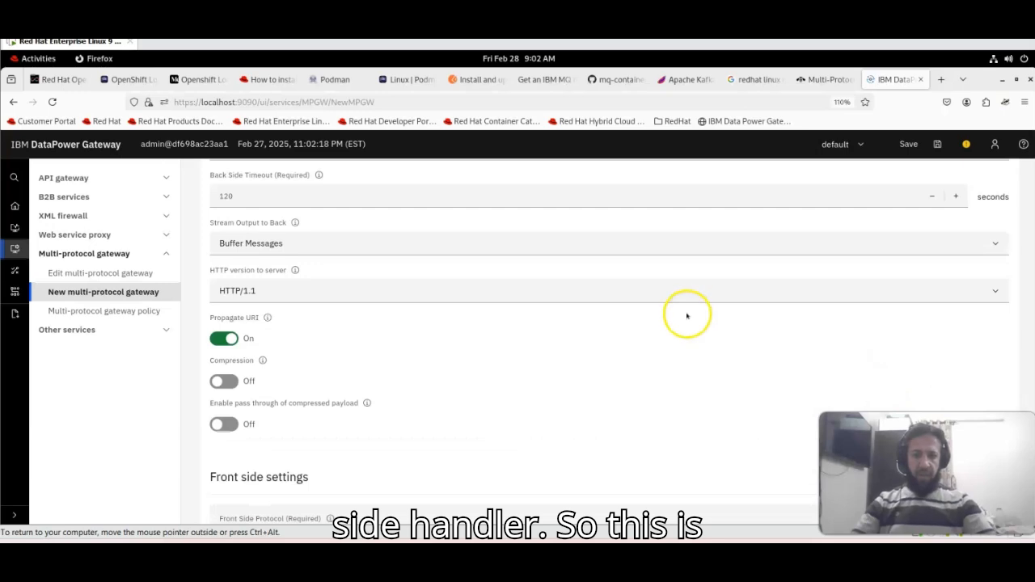
scroll(801, 340, "down", 3)
scroll(801, 338, "down", 5)
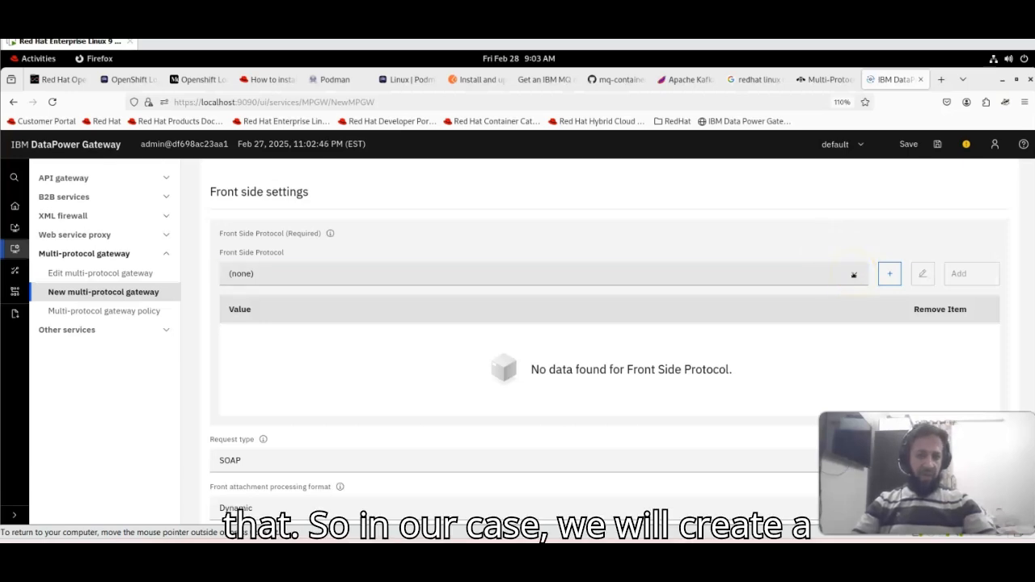
- Start creating a new HTTP handler as HelloMPG's front side protocol
left_click(853, 275)
left_click(853, 275)
left_click(889, 273)
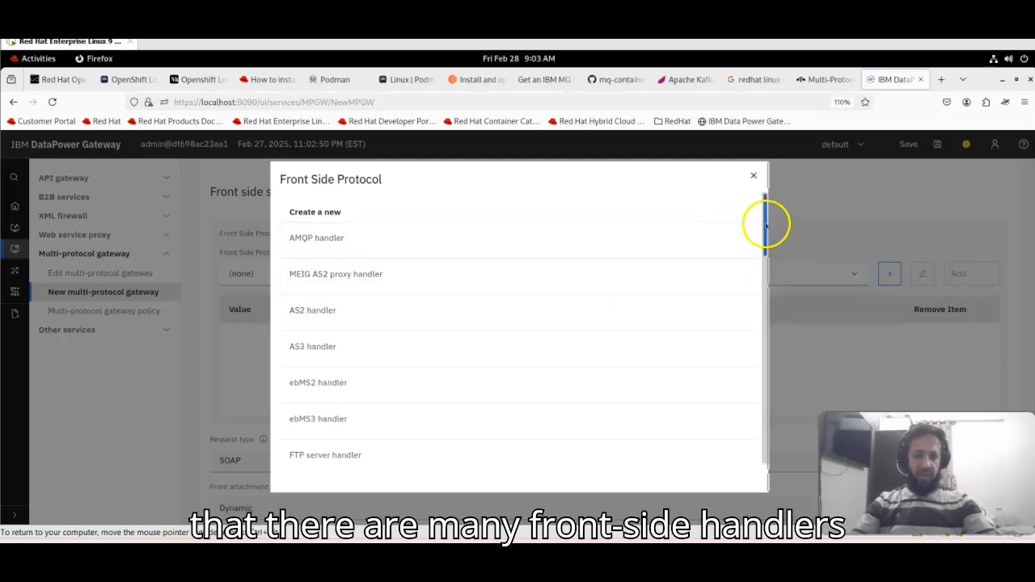
left_click_drag(766, 224, 763, 305)
left_click(324, 323)
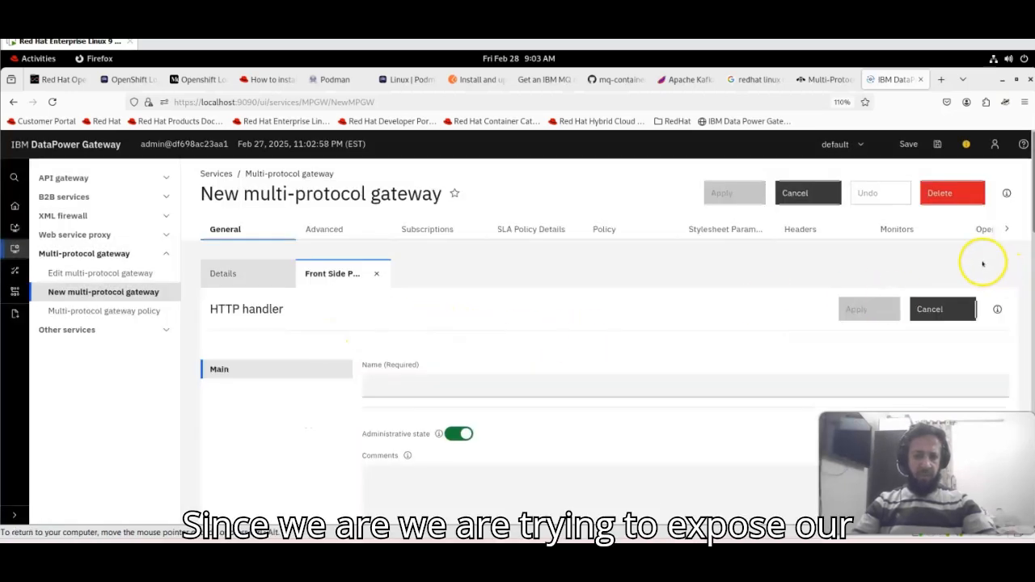
scroll(982, 263, "down", 1)
scroll(982, 263, "down", 3)
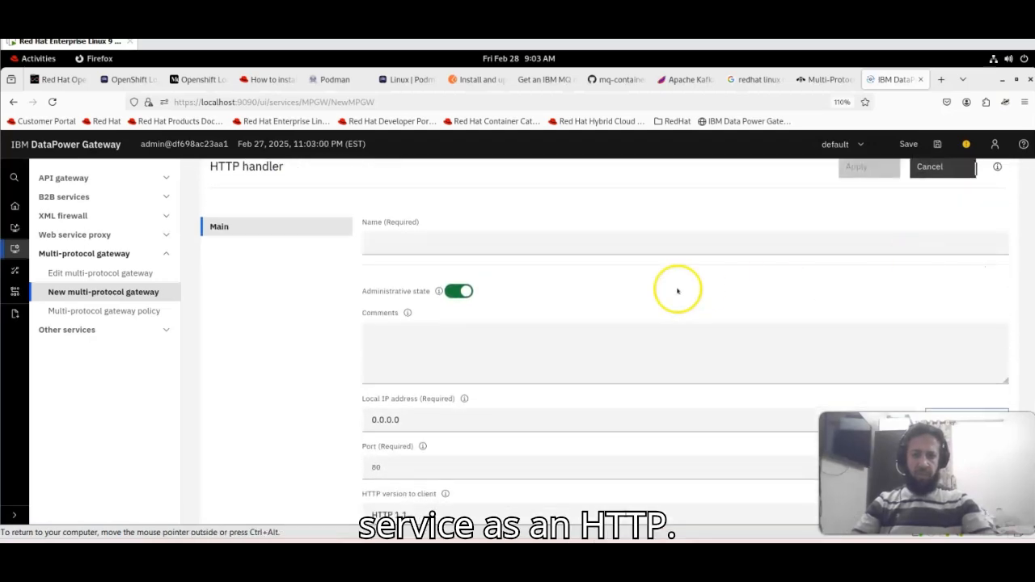
- Name the new HTTP handler HelloMPG-http-9100
left_click(605, 254)
type("H")
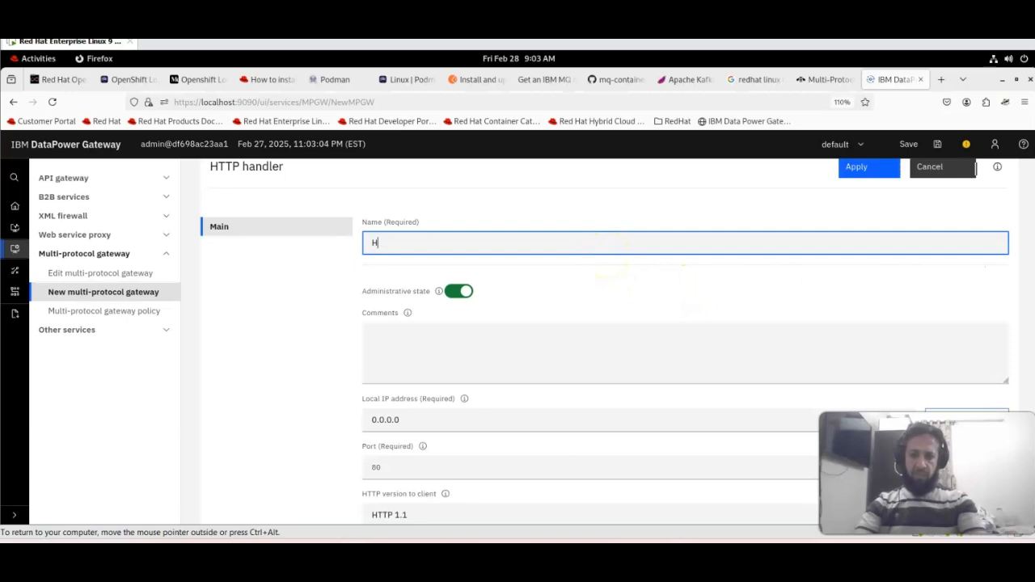
type("elloMP")
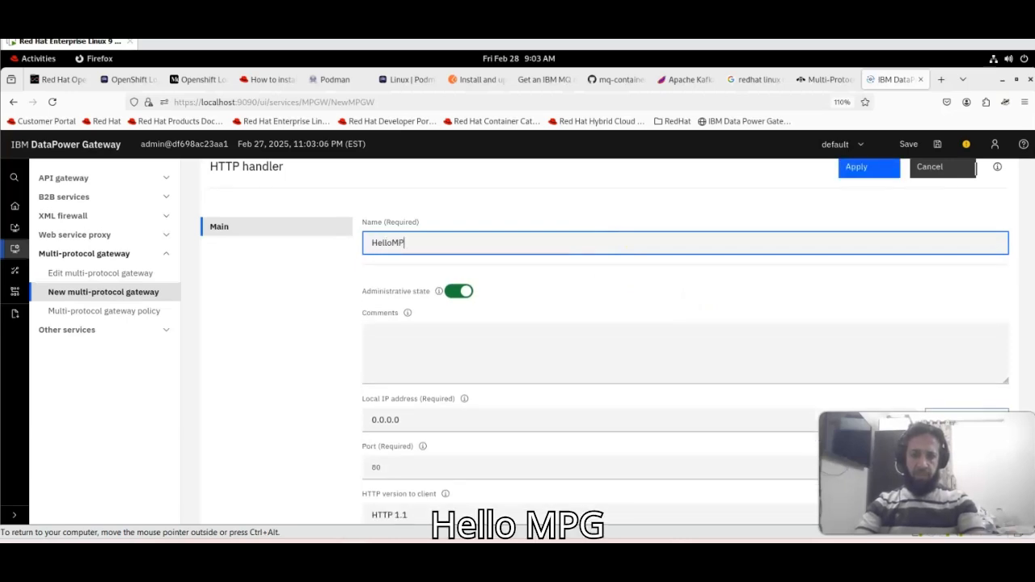
type("G-http-900")
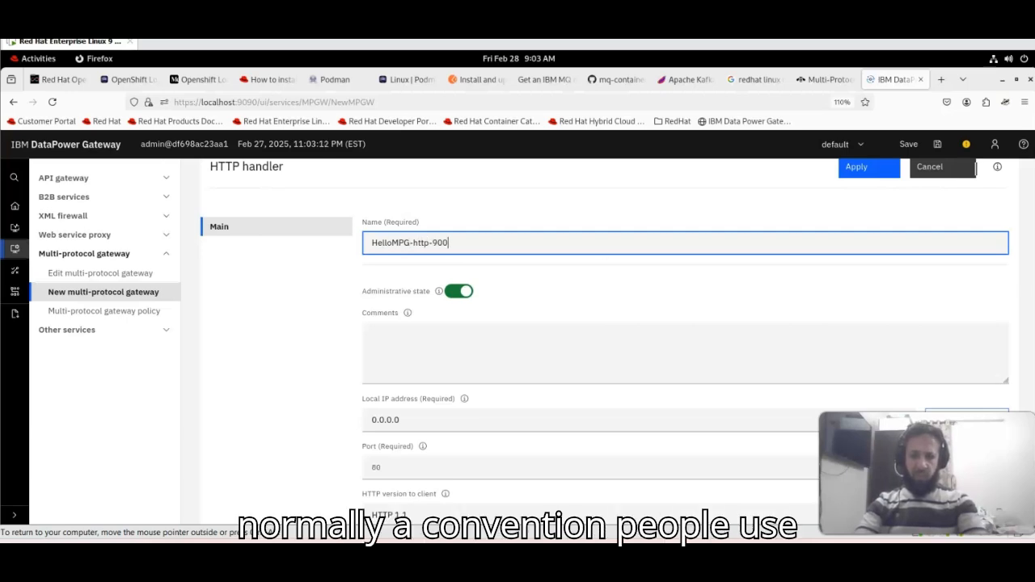
key("BackSpace")
key("BackSpace")
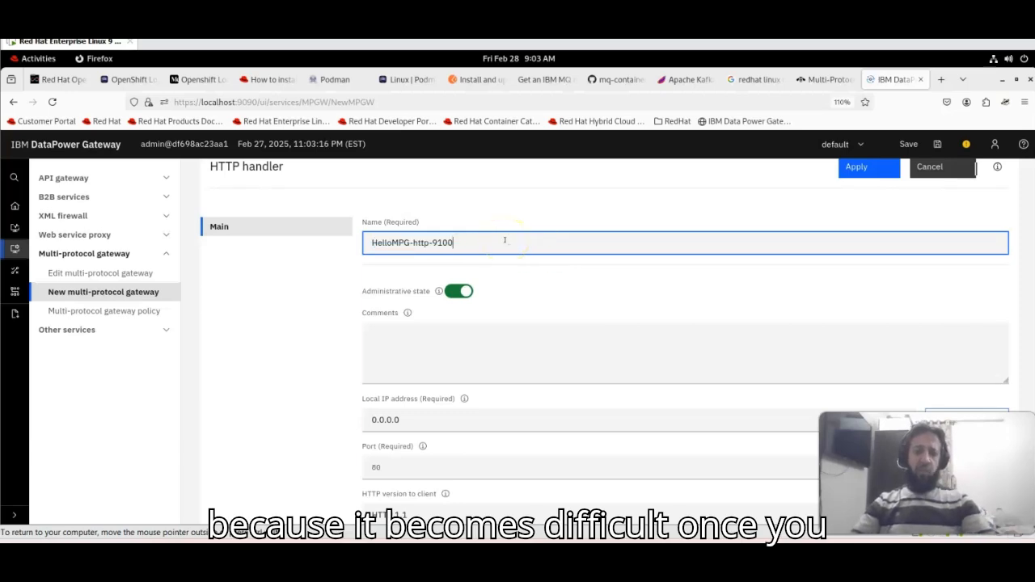
left_click(528, 275)
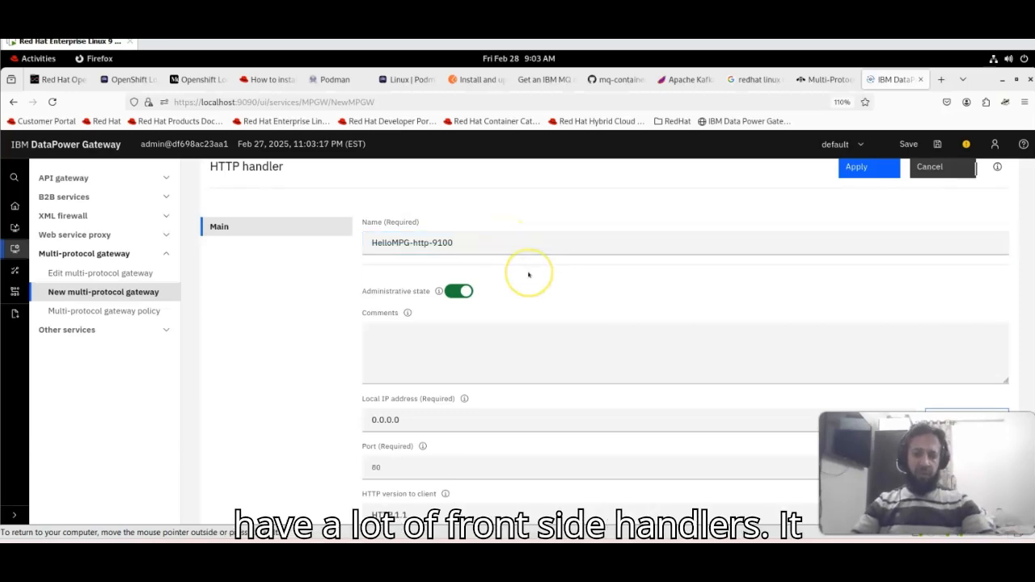
triple_click(489, 239)
left_click(487, 237)
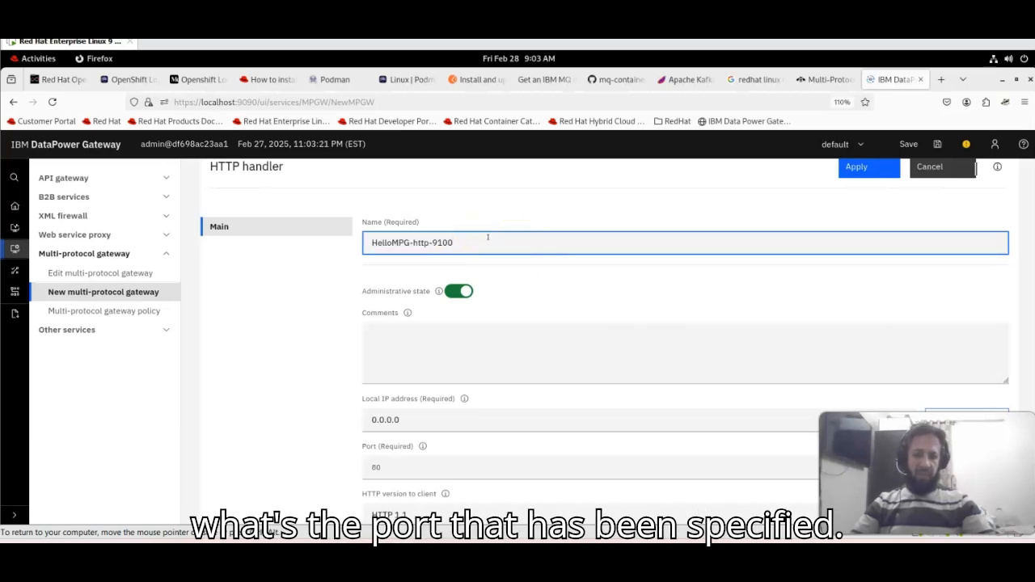
left_click(425, 242)
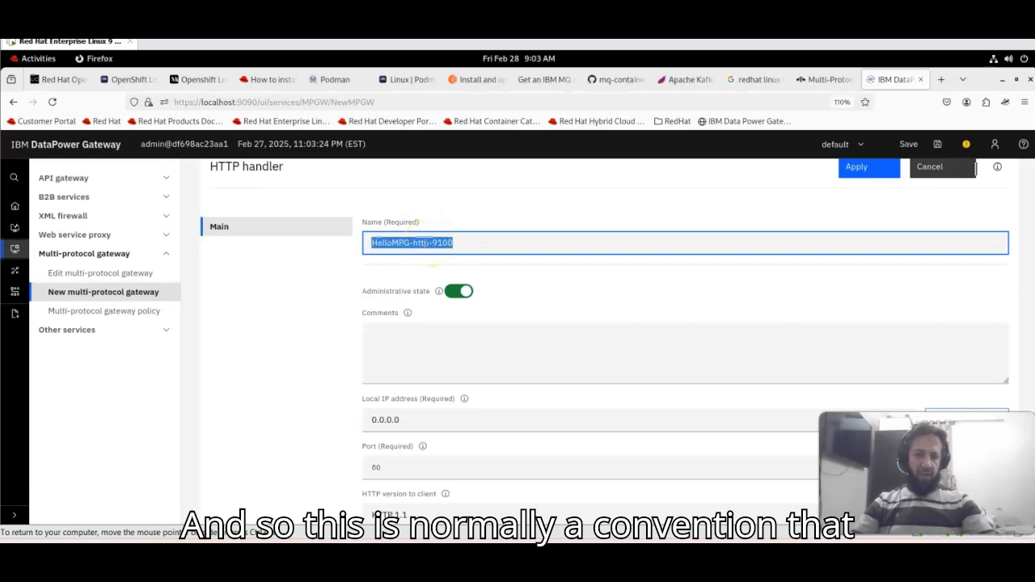
left_click(404, 242)
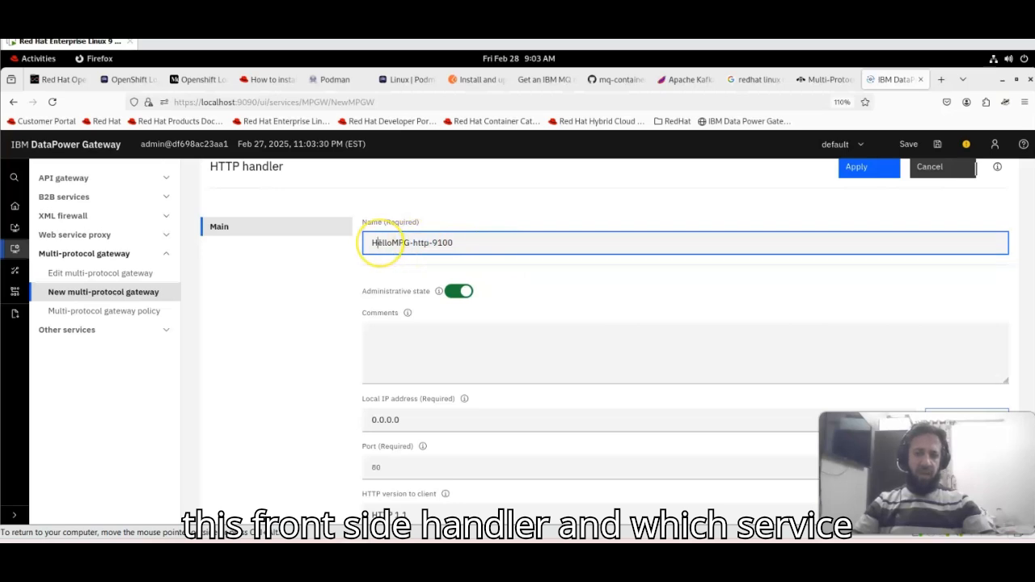
left_click(448, 242)
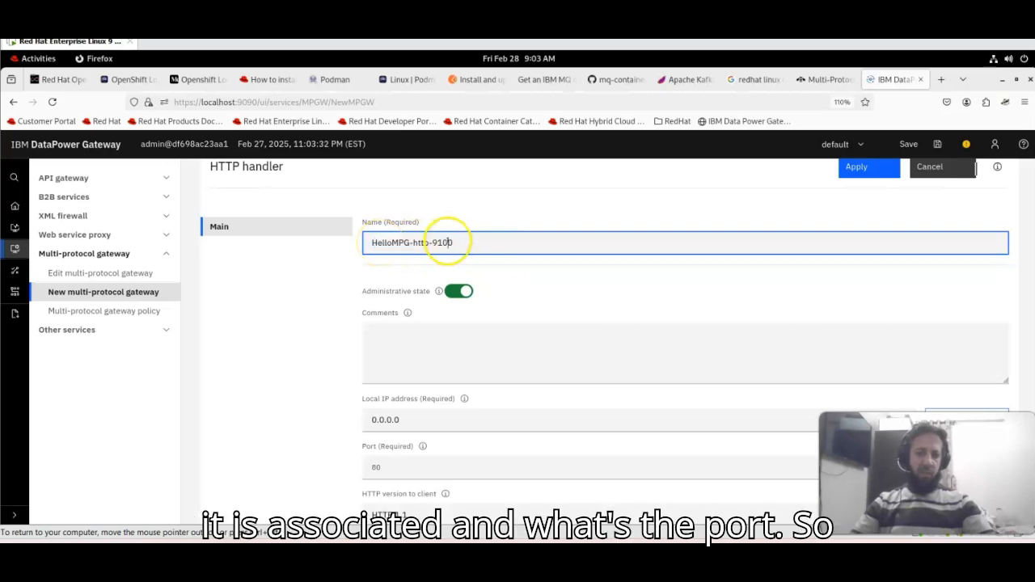
left_click(518, 276)
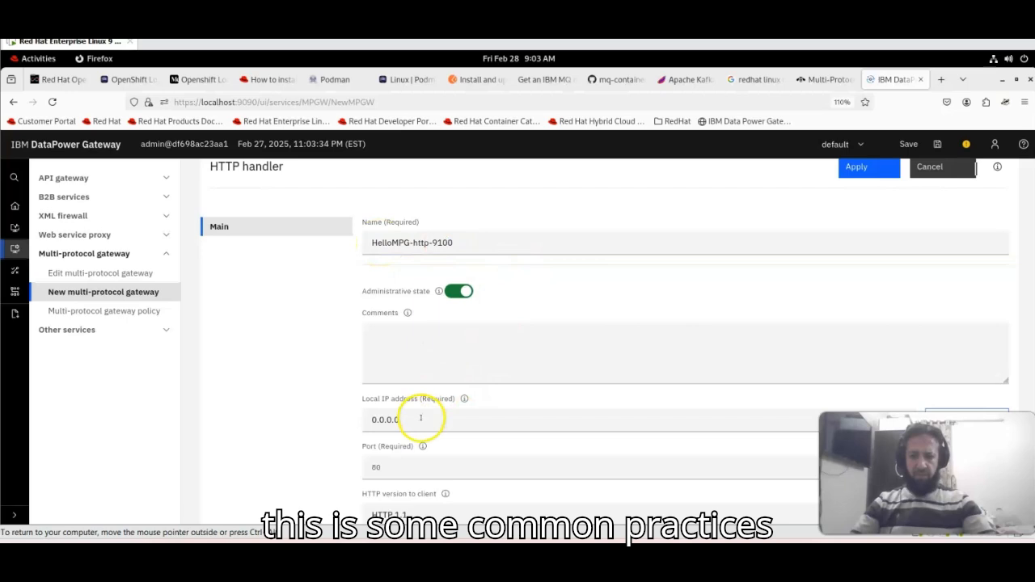
left_click(425, 467)
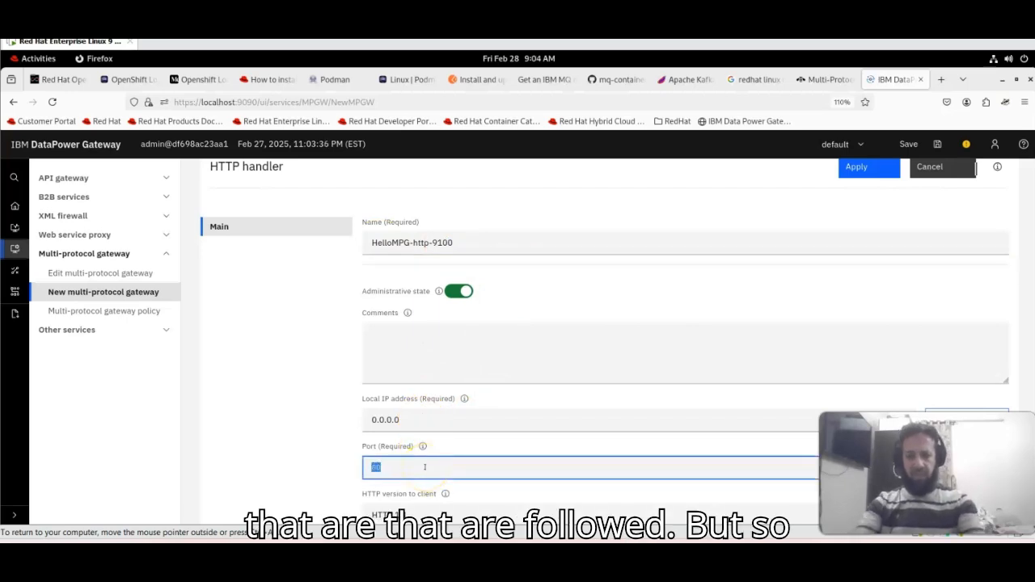
- Set the handler's port to 9100 and allow the GET method
type("9100")
scroll(450, 388, "down", 3)
left_click(451, 385)
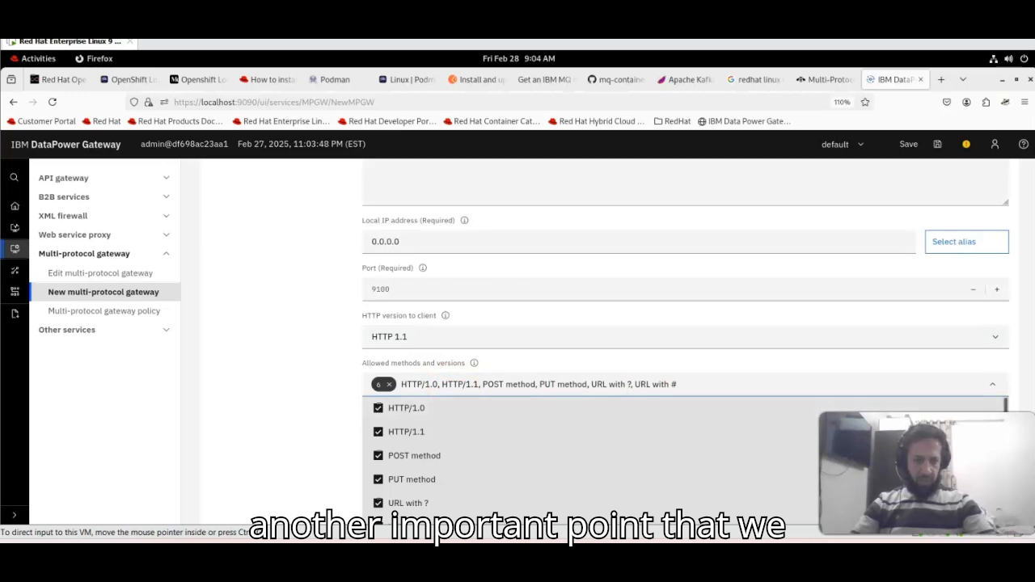
scroll(1003, 404, "down", 2)
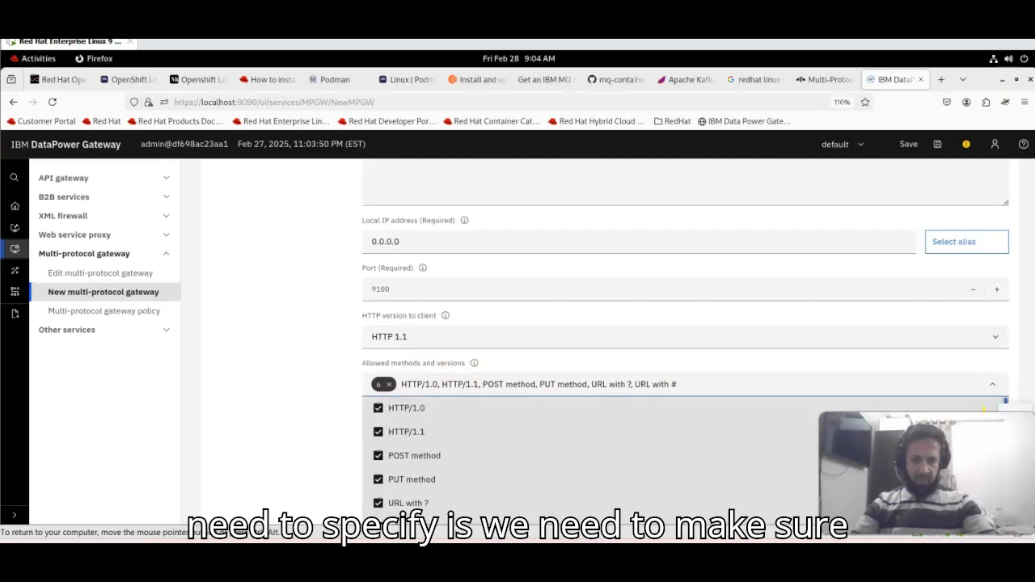
scroll(686, 457, "down", 2)
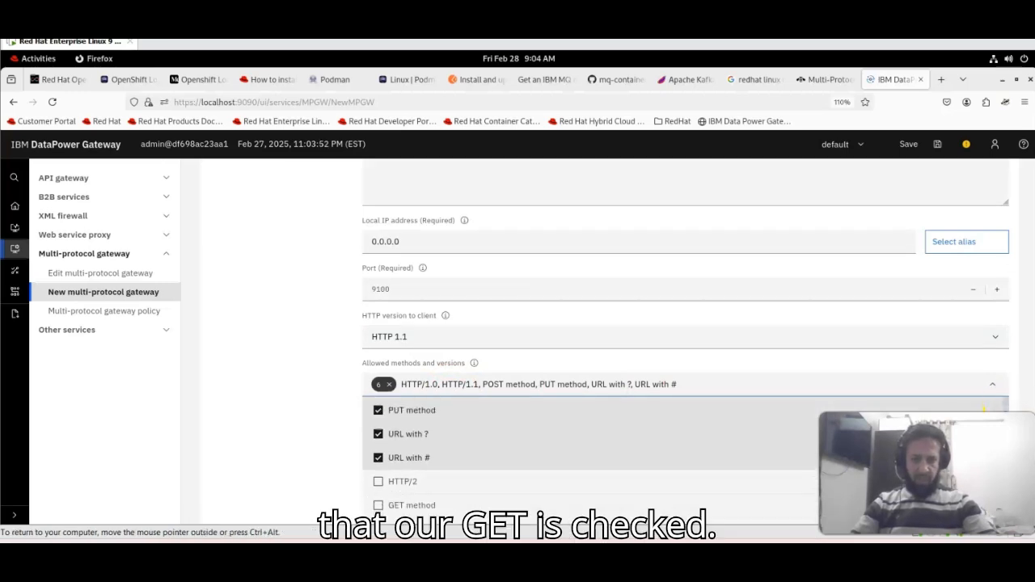
scroll(590, 457, "down", 2)
left_click(378, 424)
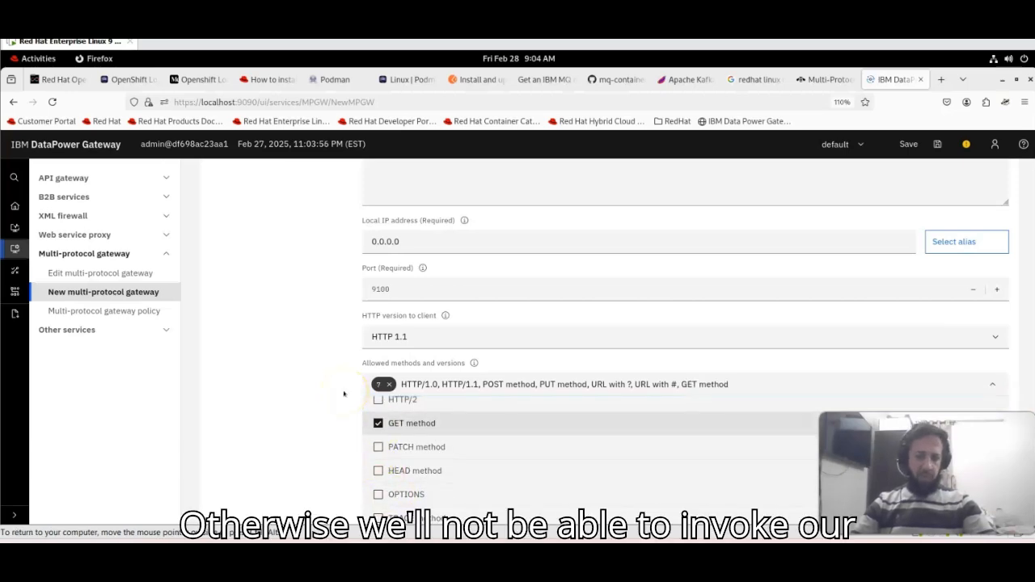
left_click(343, 363)
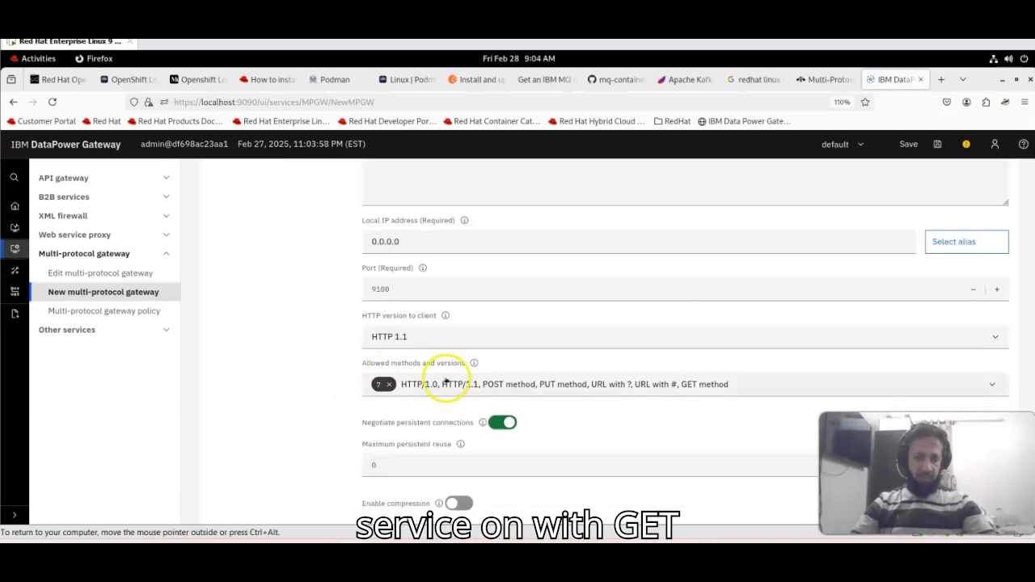
- Check the port 9100 and handler name, then create the HelloMPG-http-9100 handler
scroll(319, 407, "down", 5)
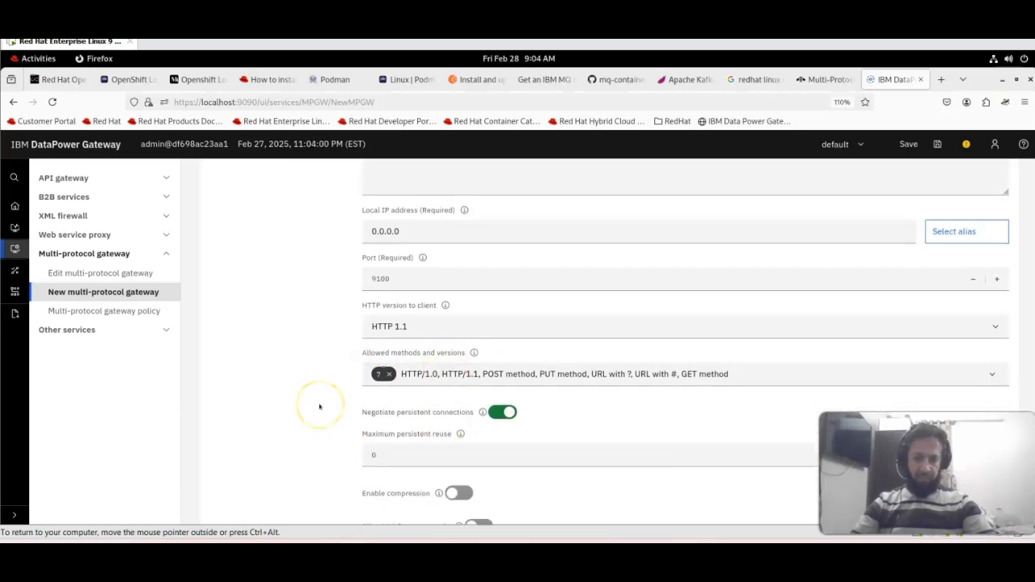
scroll(319, 407, "down", 7)
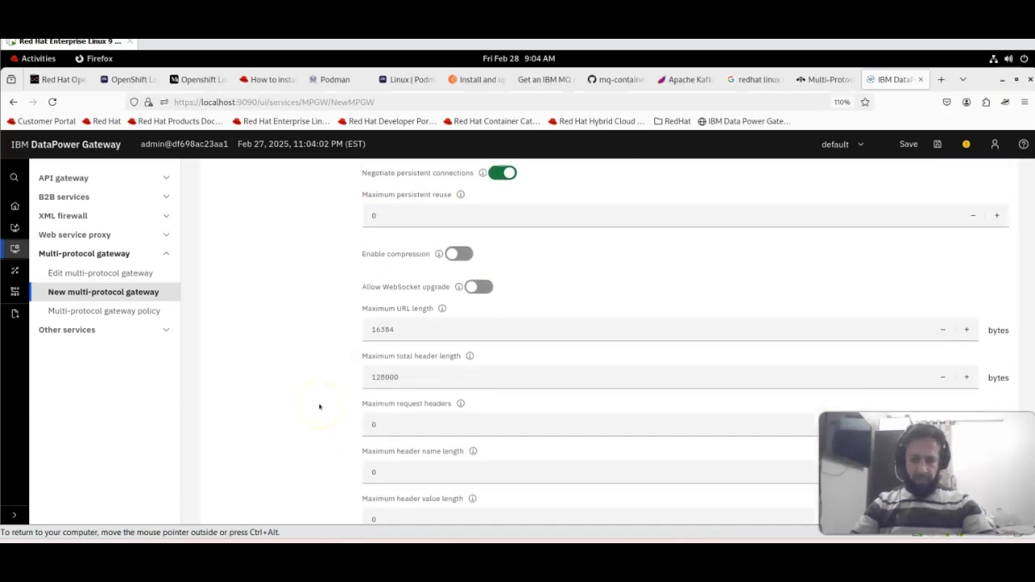
scroll(319, 407, "down", 6)
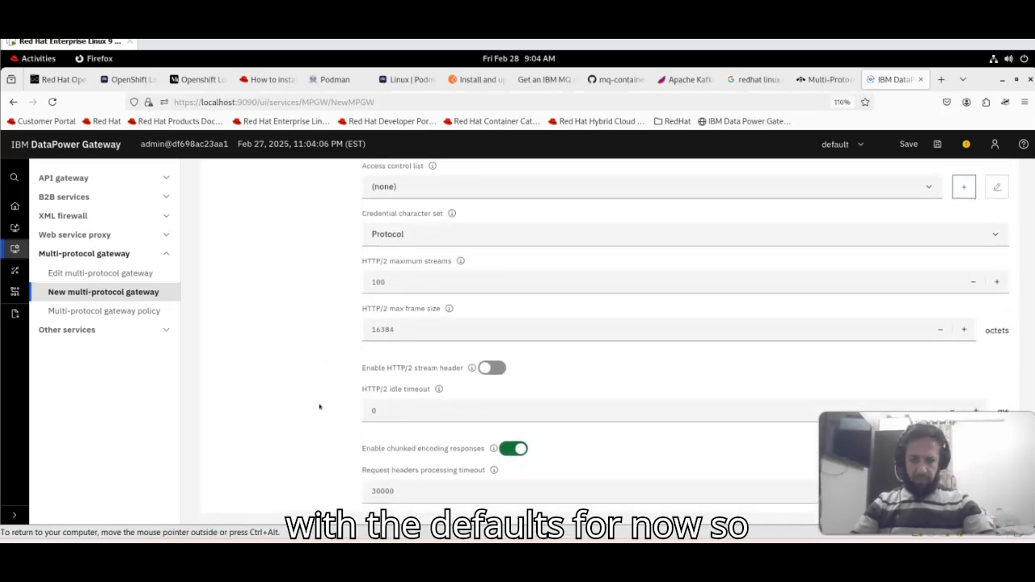
scroll(319, 407, "up", 6)
scroll(319, 406, "up", 20)
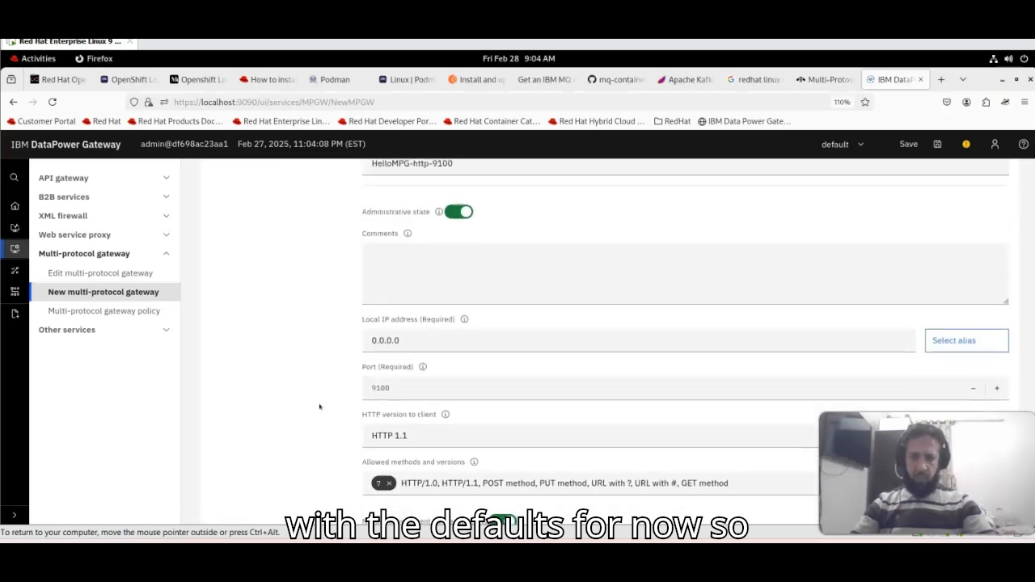
left_click(383, 424)
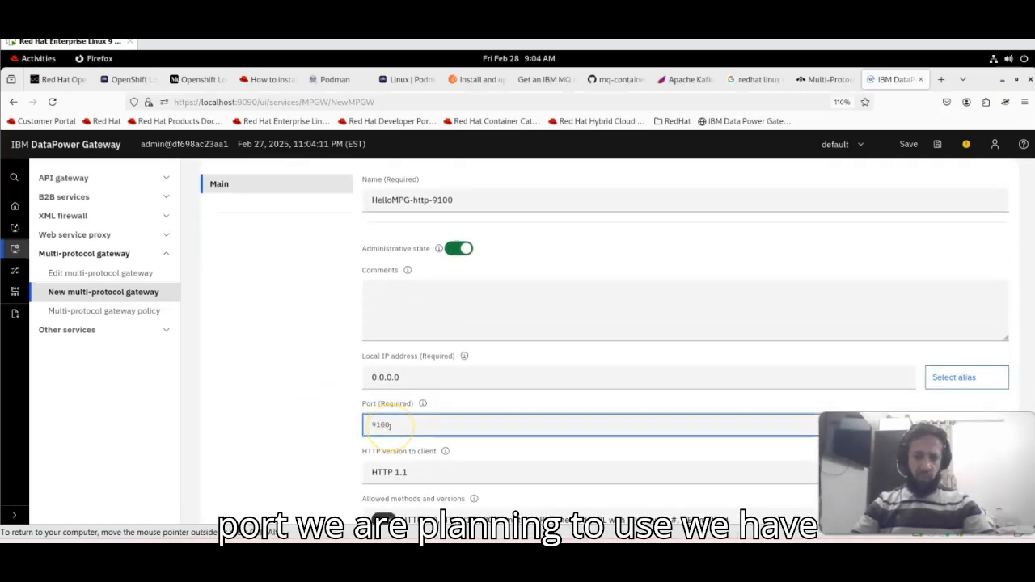
scroll(1019, 219, "up", 3)
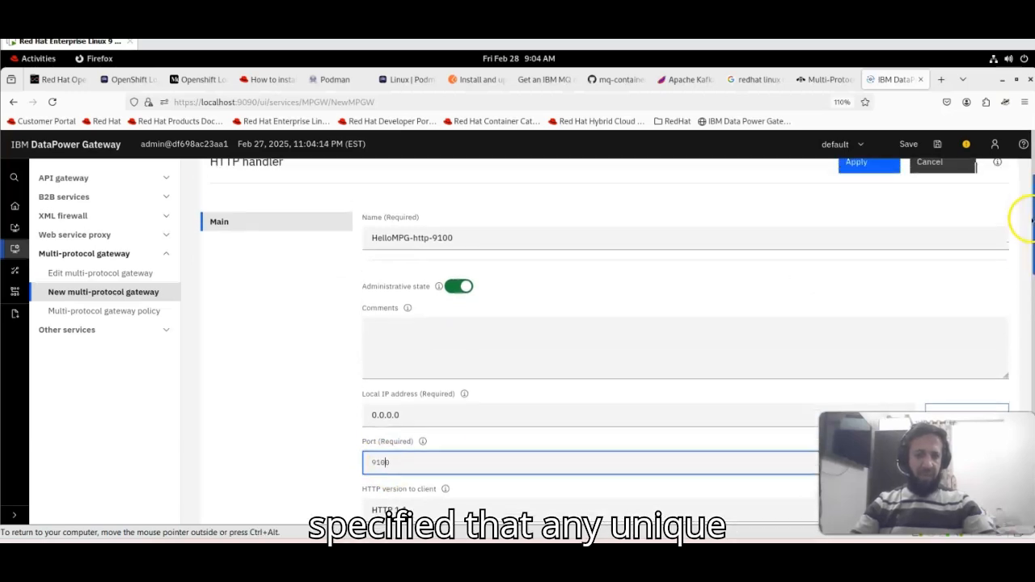
double_click(545, 306)
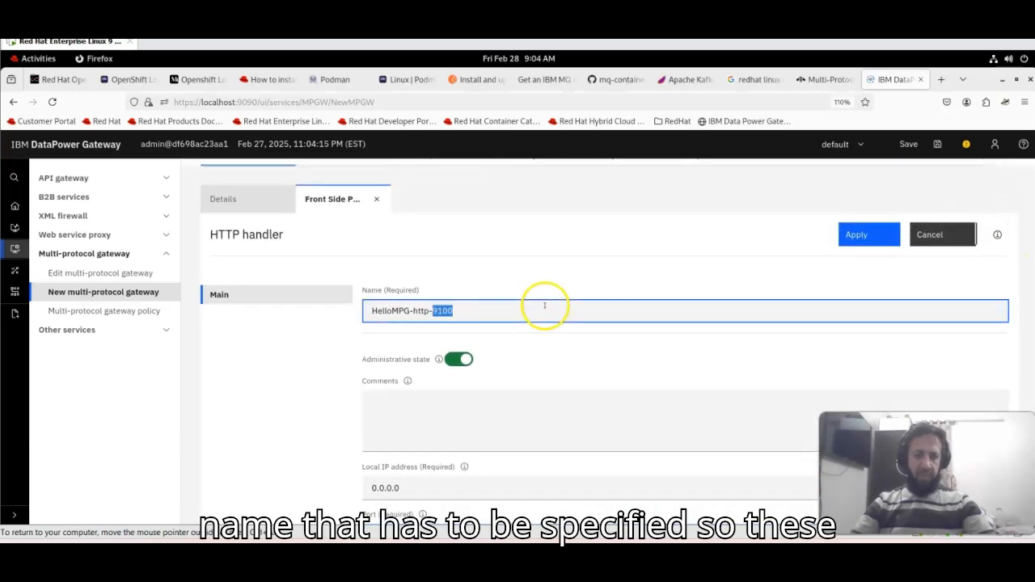
left_click(857, 243)
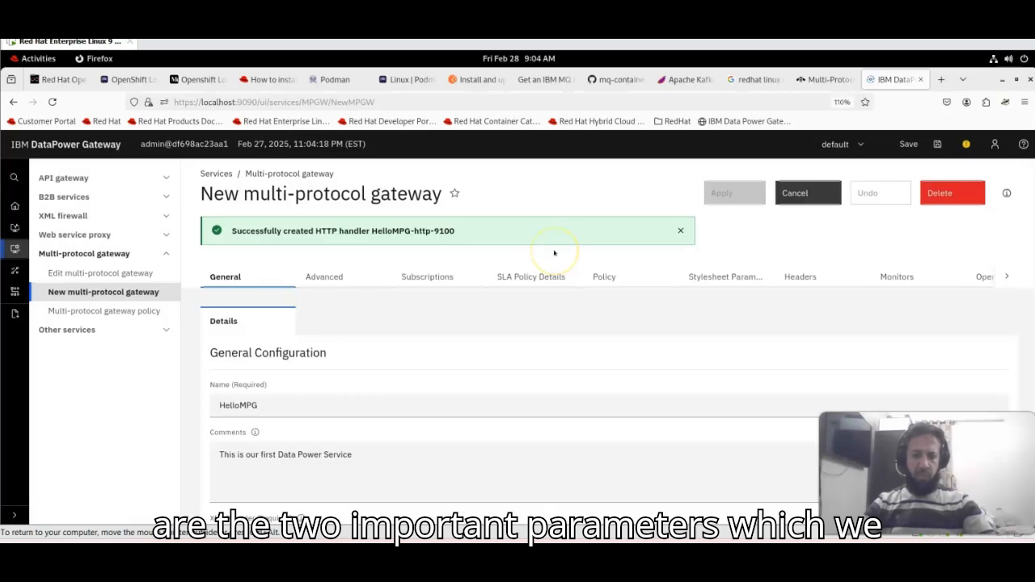
- Attach HelloMPG-http-9100 as HelloMPG's front side protocol
left_click(681, 232)
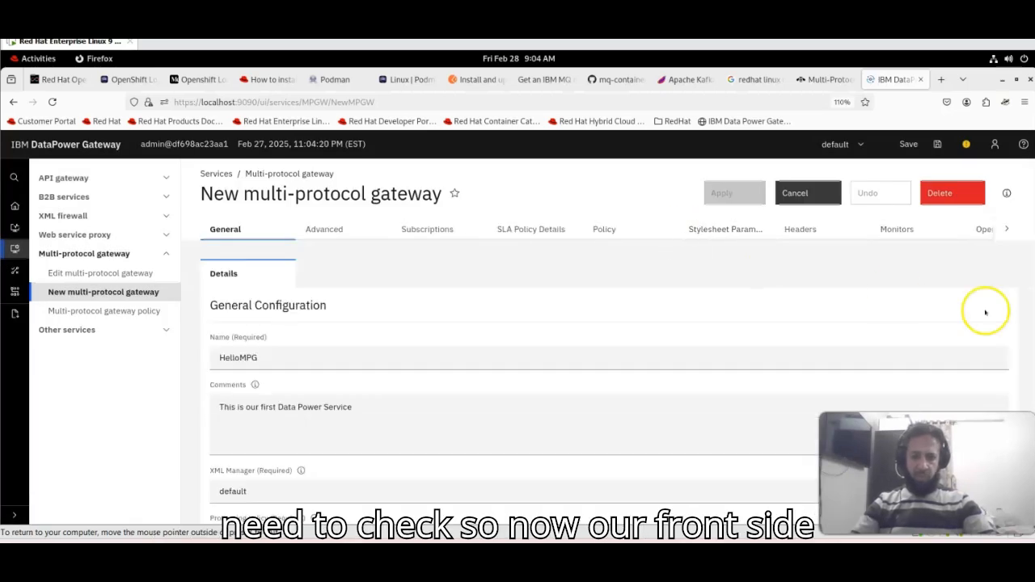
left_click_drag(1032, 278, 1031, 412)
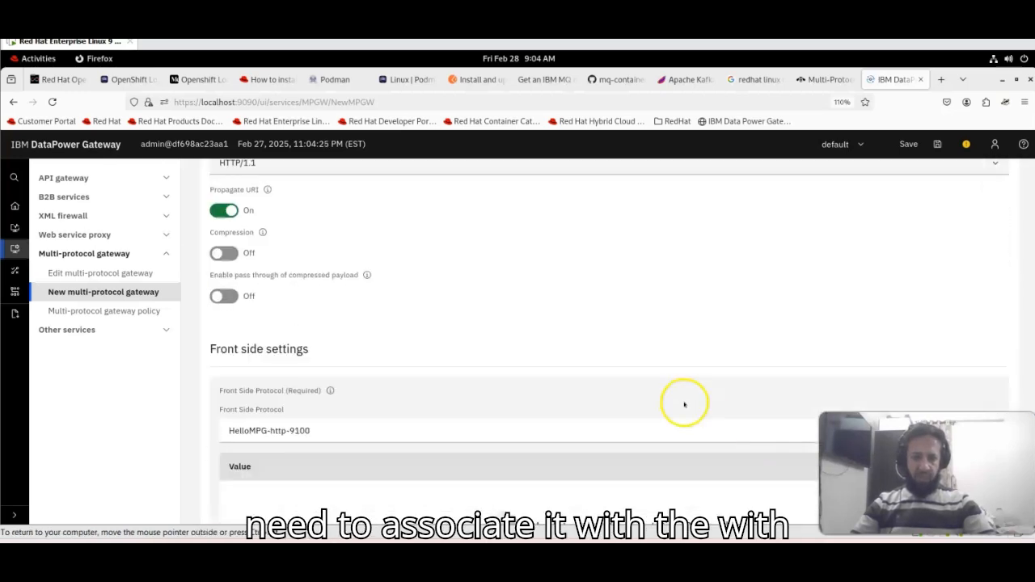
scroll(684, 404, "down", 2)
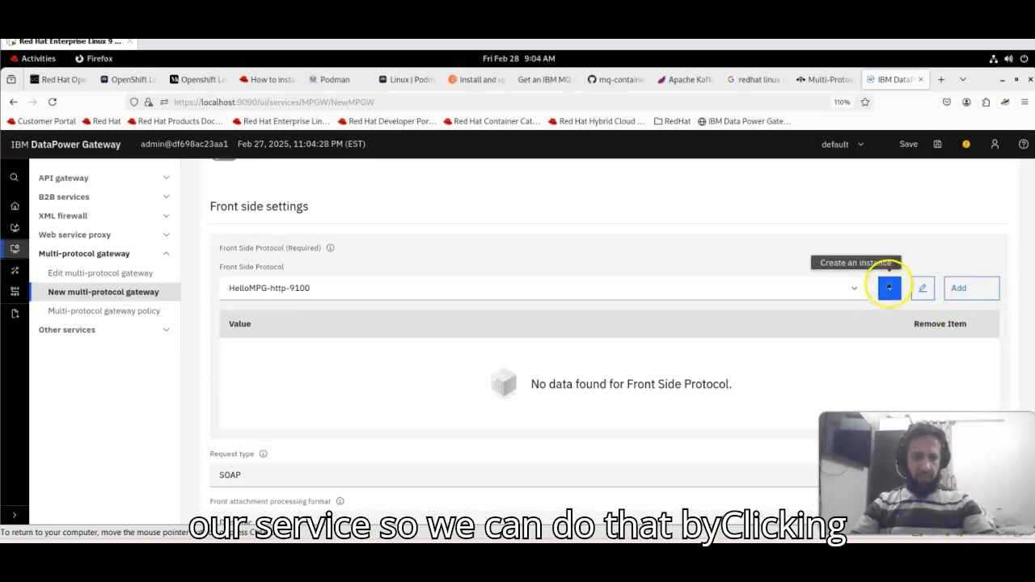
left_click(971, 289)
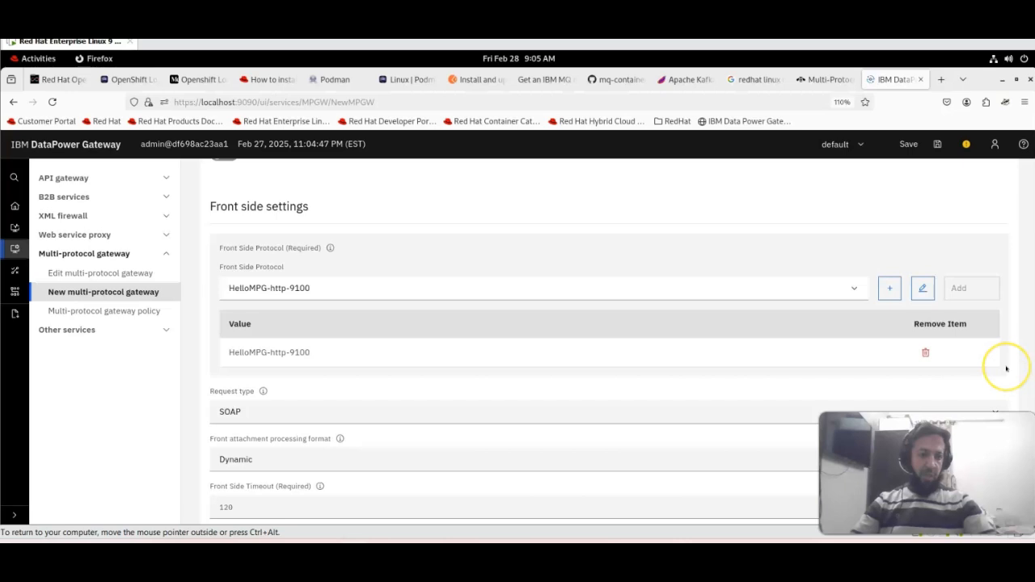
- Set the request type to JSON and create the HelloMPG gateway
scroll(1005, 369, "down", 2)
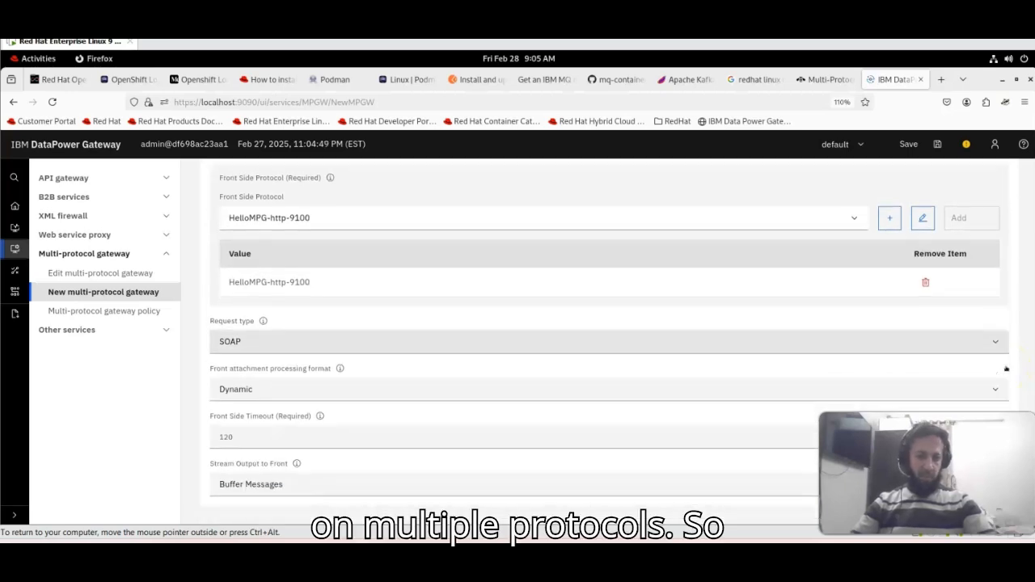
left_click(508, 343)
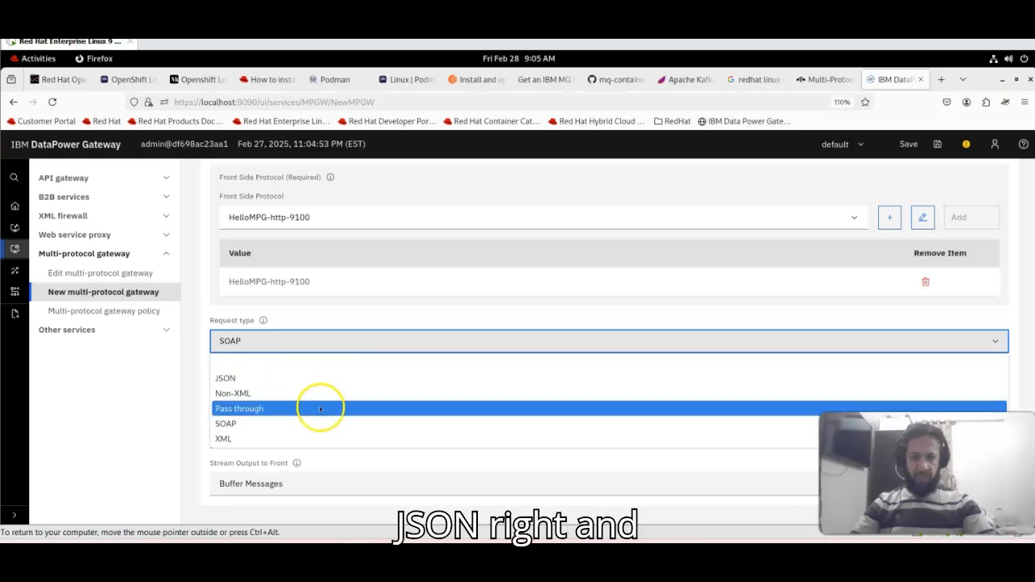
left_click(293, 380)
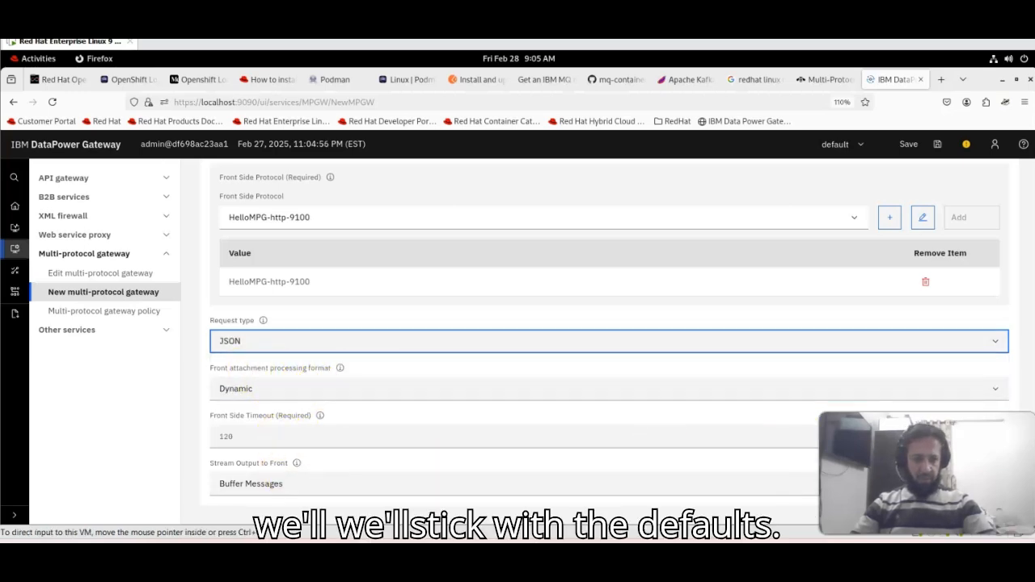
scroll(1028, 377, "down", 8)
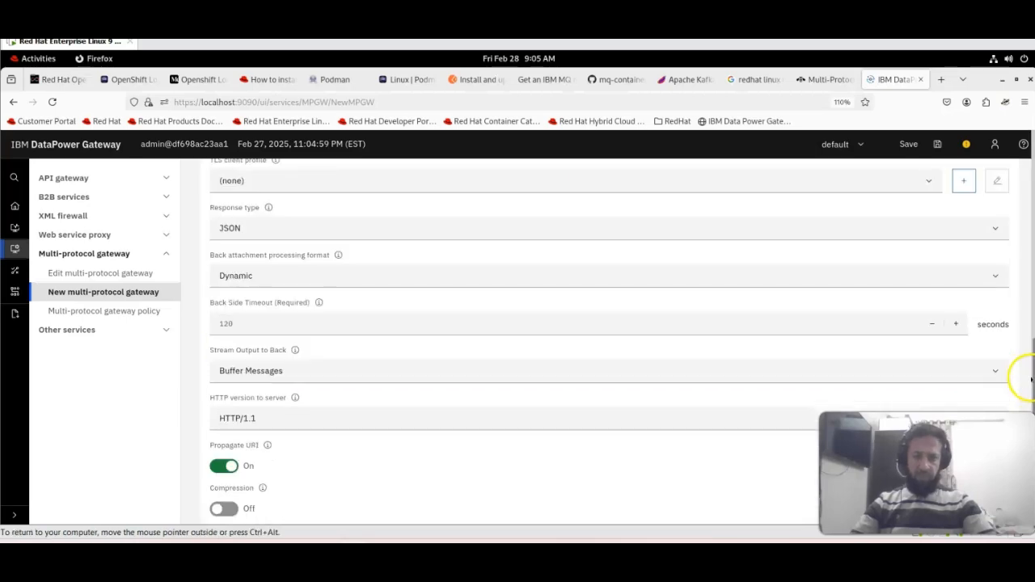
scroll(1000, 261, "up", 20)
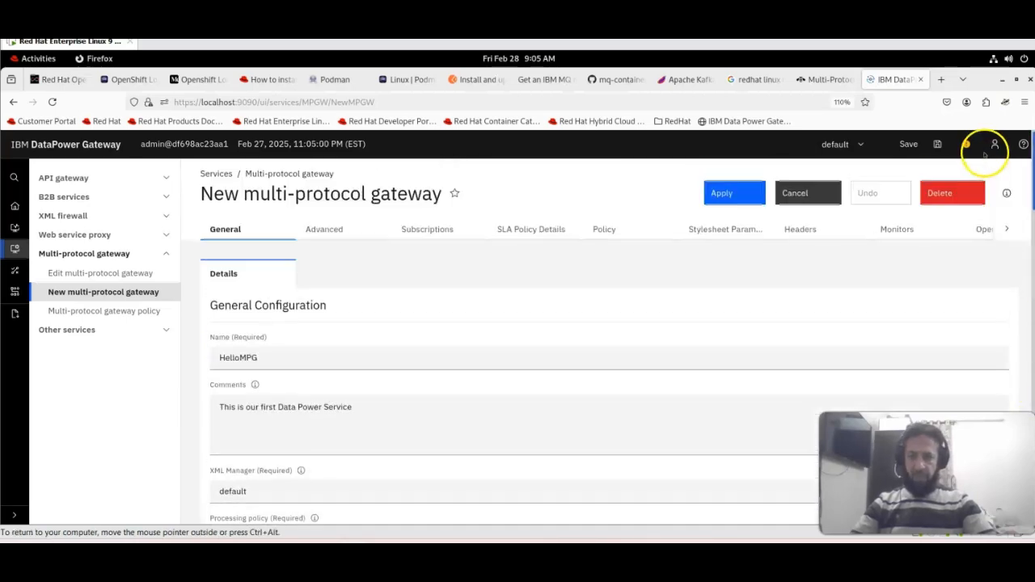
left_click(733, 190)
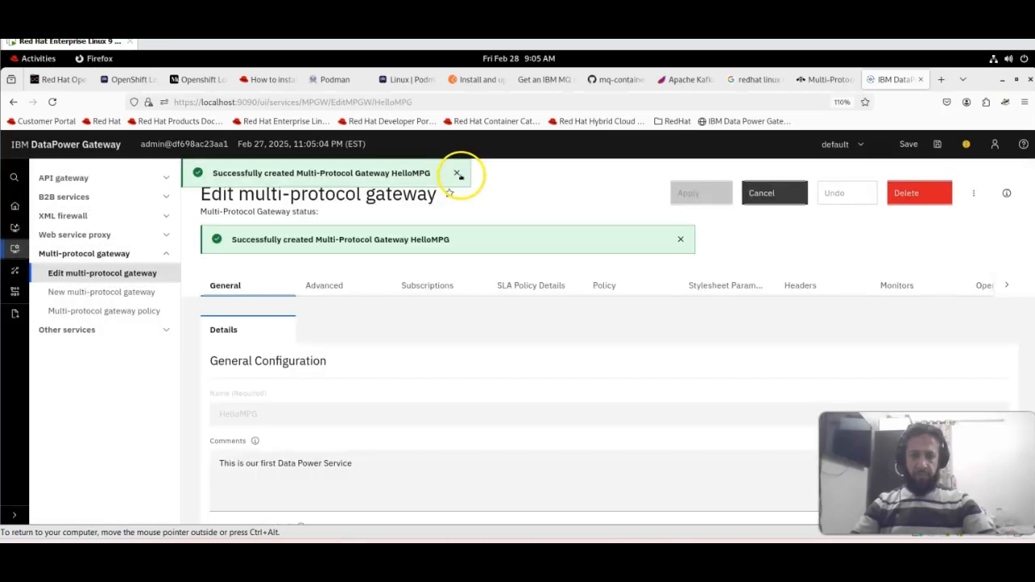
- Dismiss the success notices and open the multi-protocol gateway policy list
left_click(457, 173)
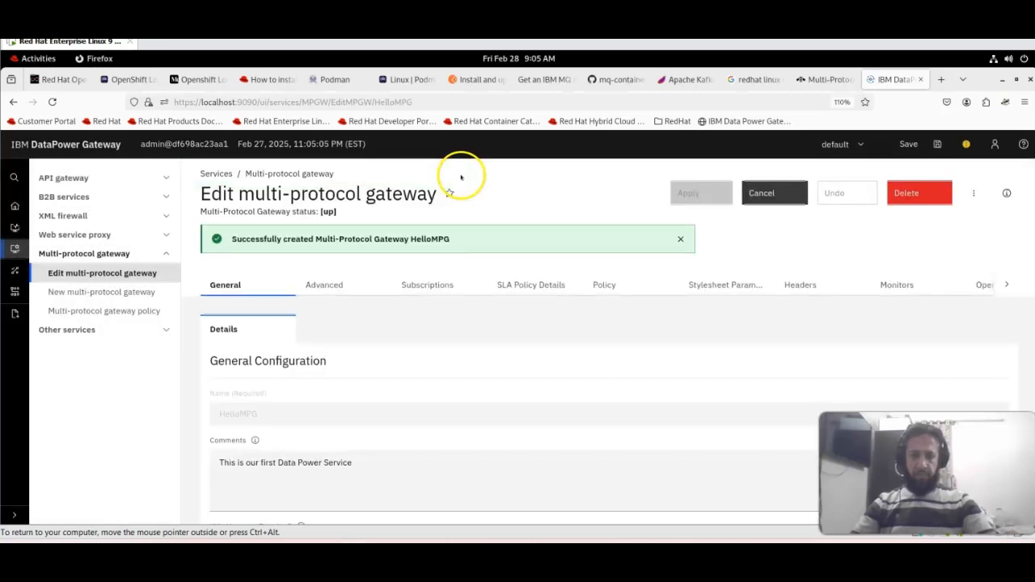
left_click(681, 241)
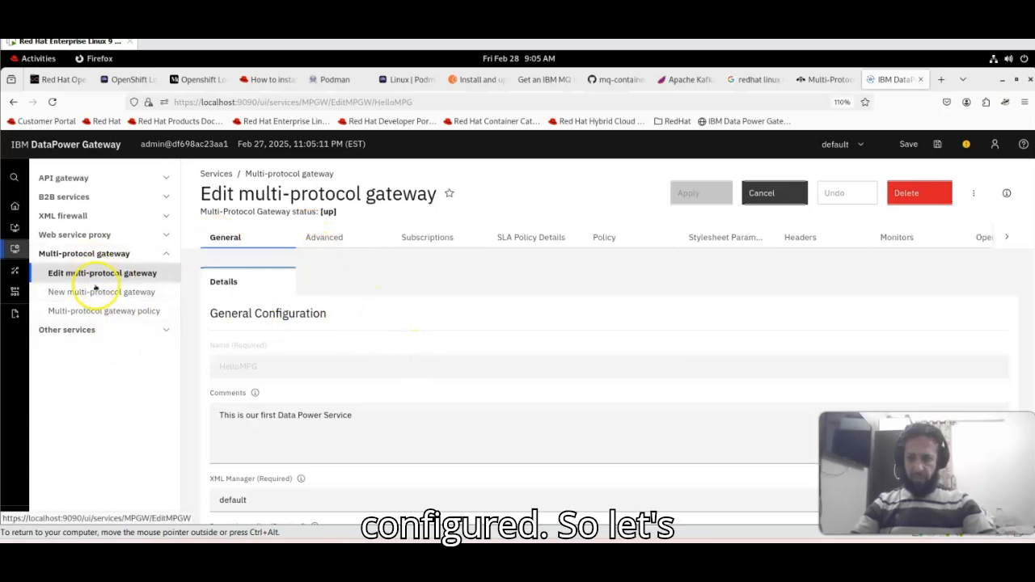
left_click(104, 311)
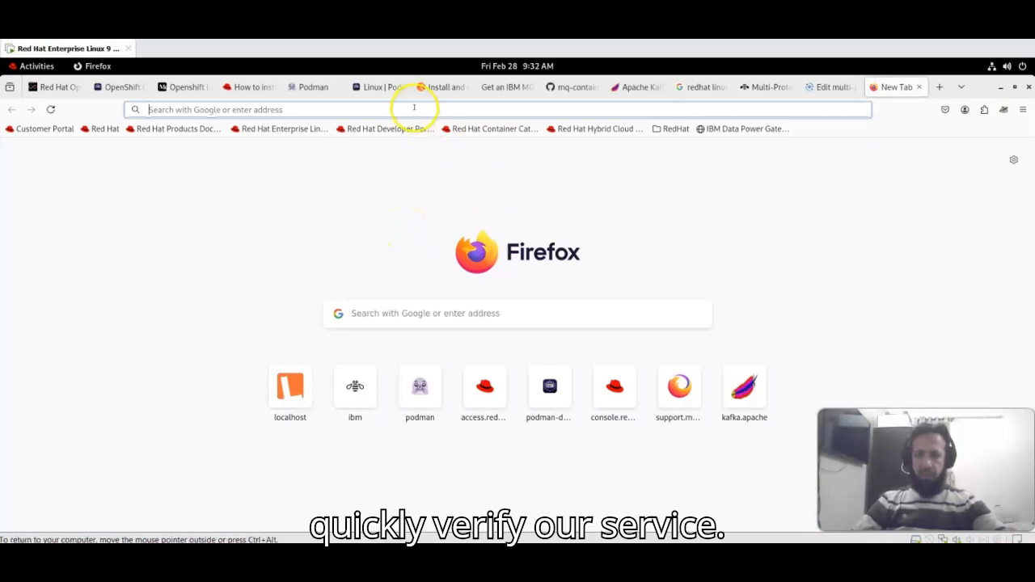
type("http://")
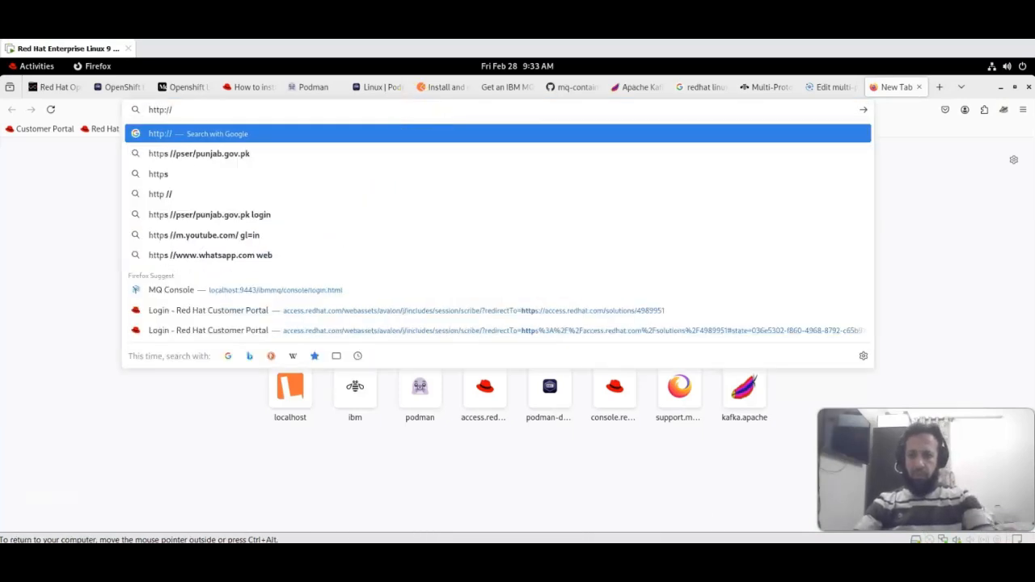
type("localhost")
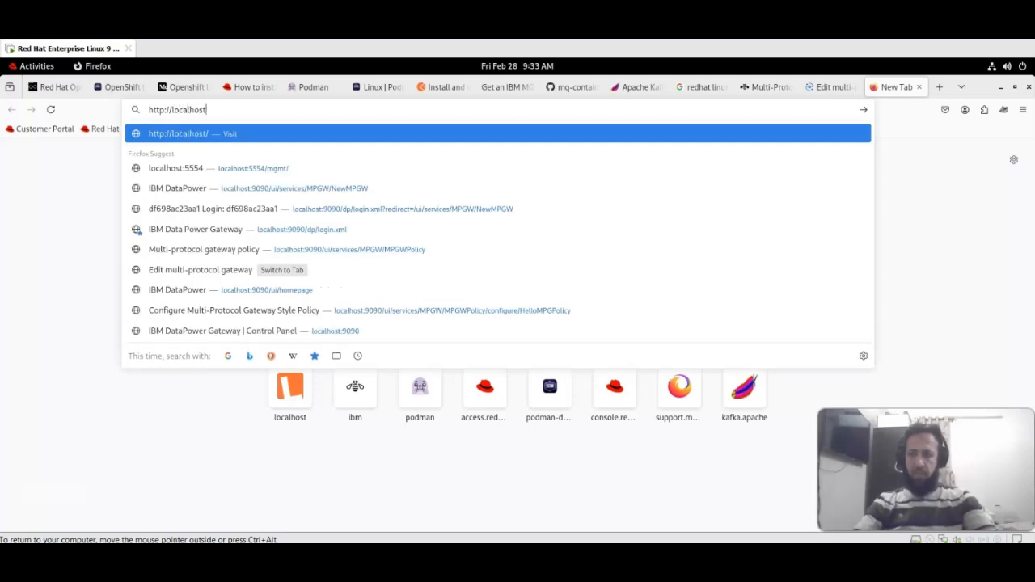
type(":91")
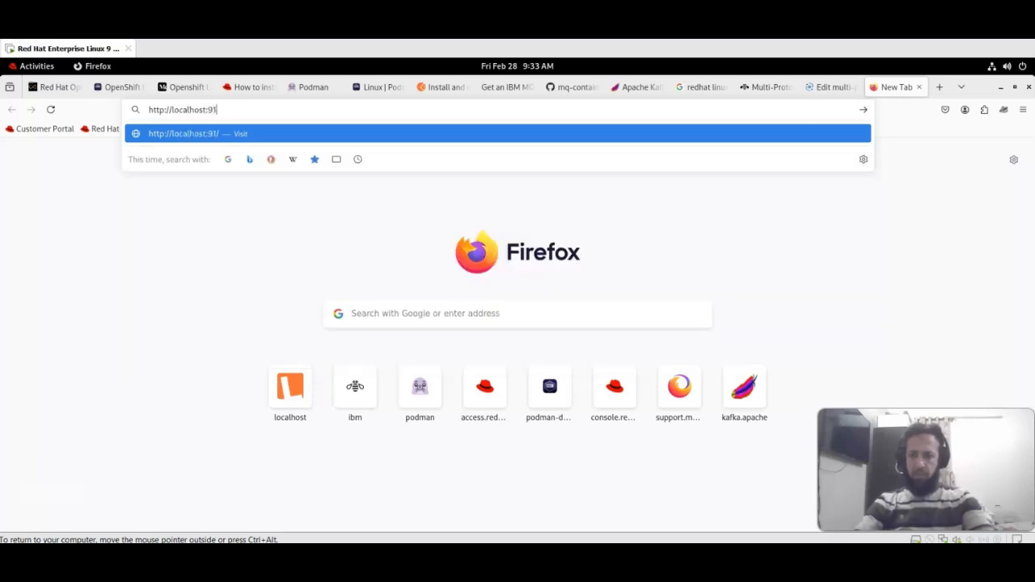
type("00")
key("Return")
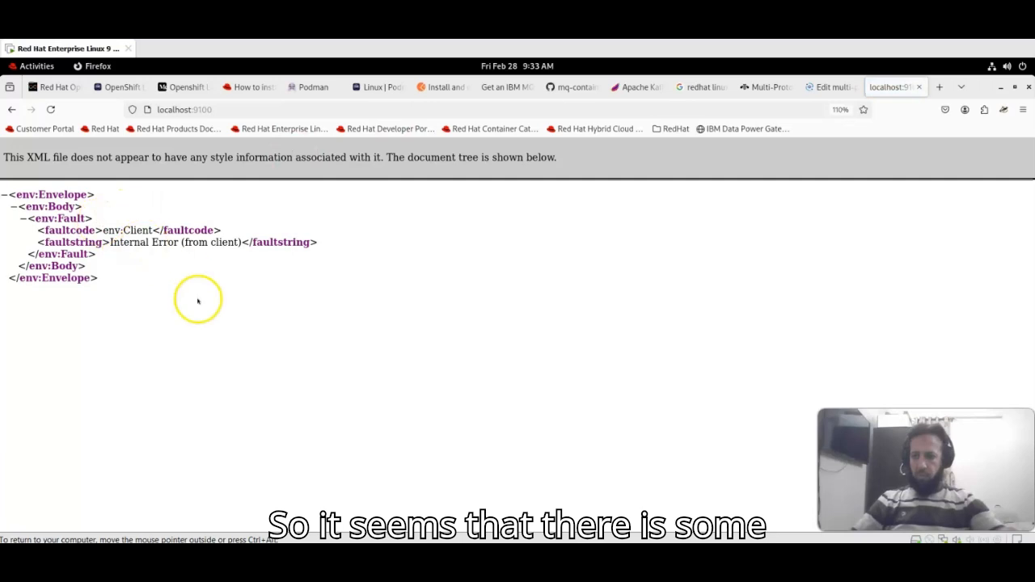
left_click(827, 89)
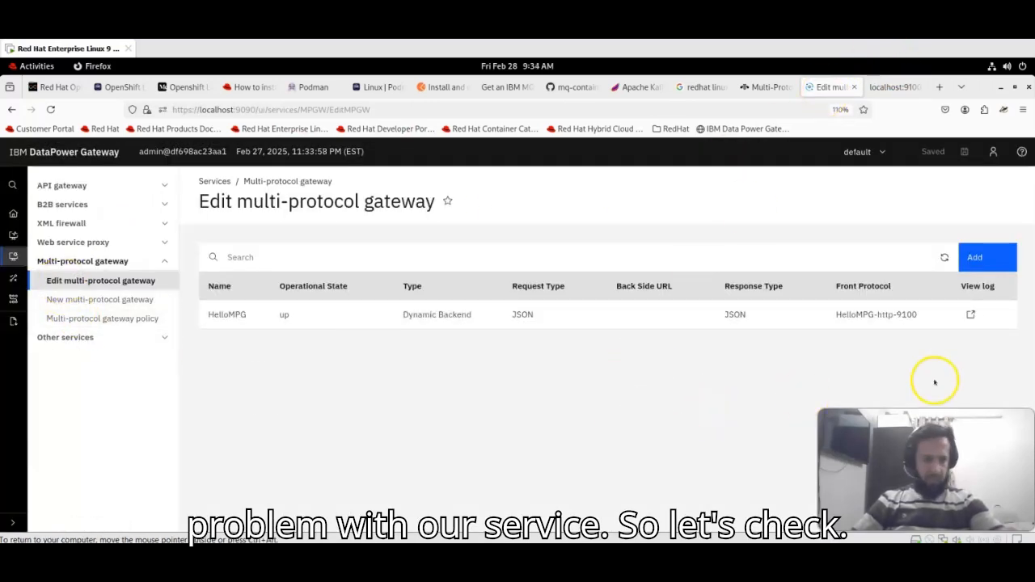
- Find the HelloResponse.js ReferenceError in HelloMPG's log, open HelloMPG's edit page, and bring up VS Code
left_click(971, 316)
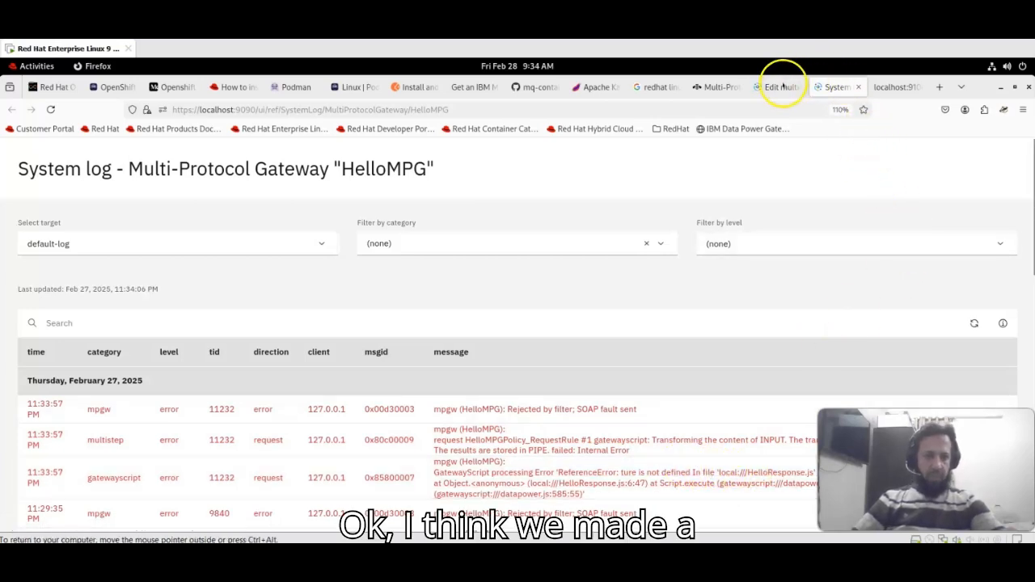
left_click(779, 87)
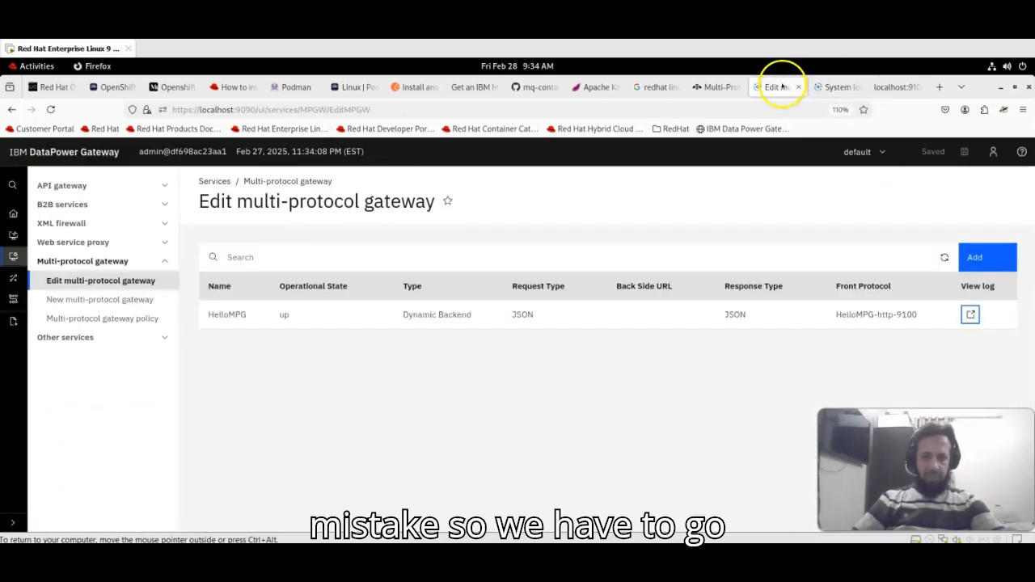
left_click(220, 314)
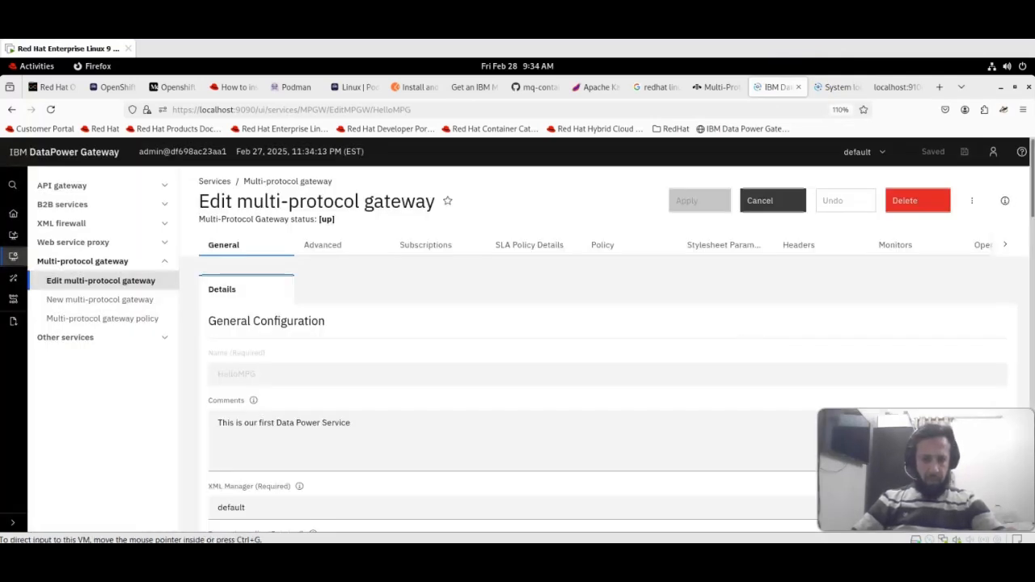
key("super")
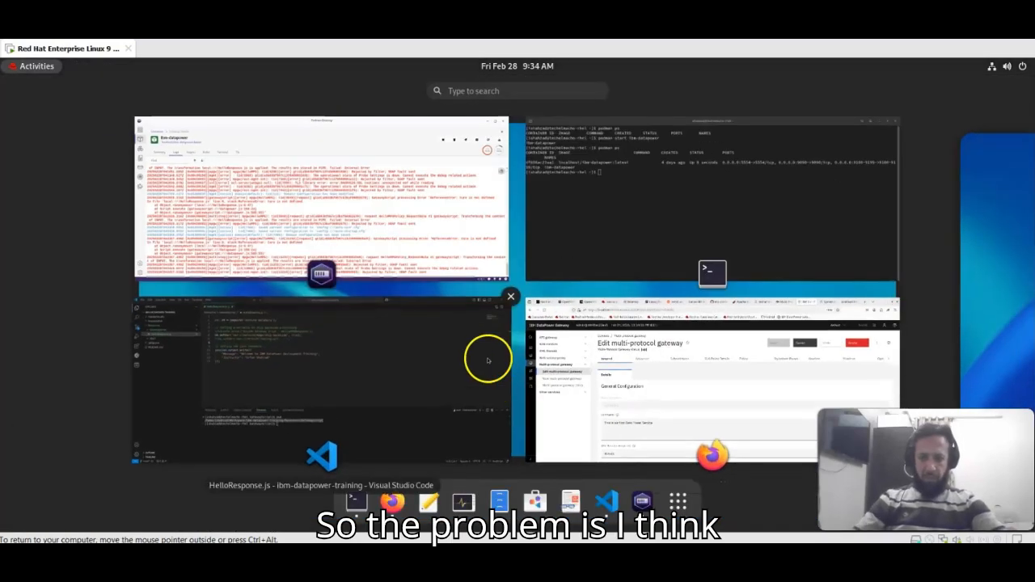
left_click(347, 385)
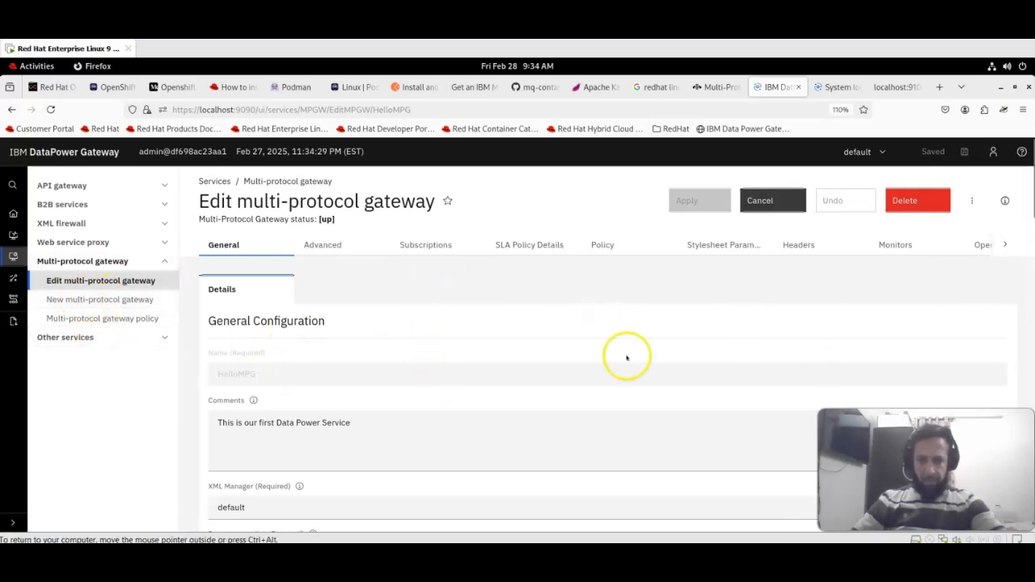
- Open the GatewayScript action in HelloMPGPolicy's HelloMPGPolicy_RequestRule
left_click(113, 319)
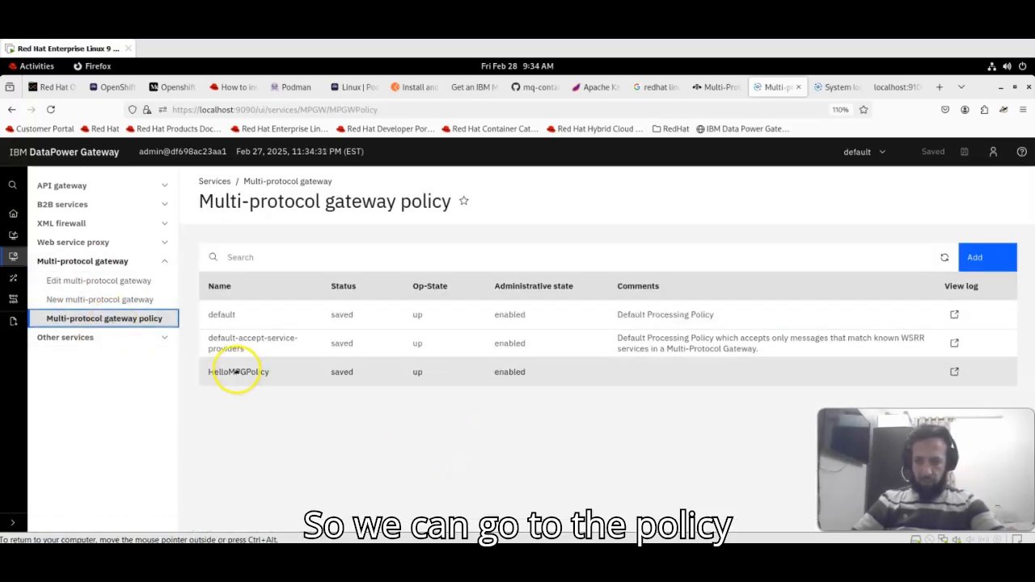
left_click(233, 370)
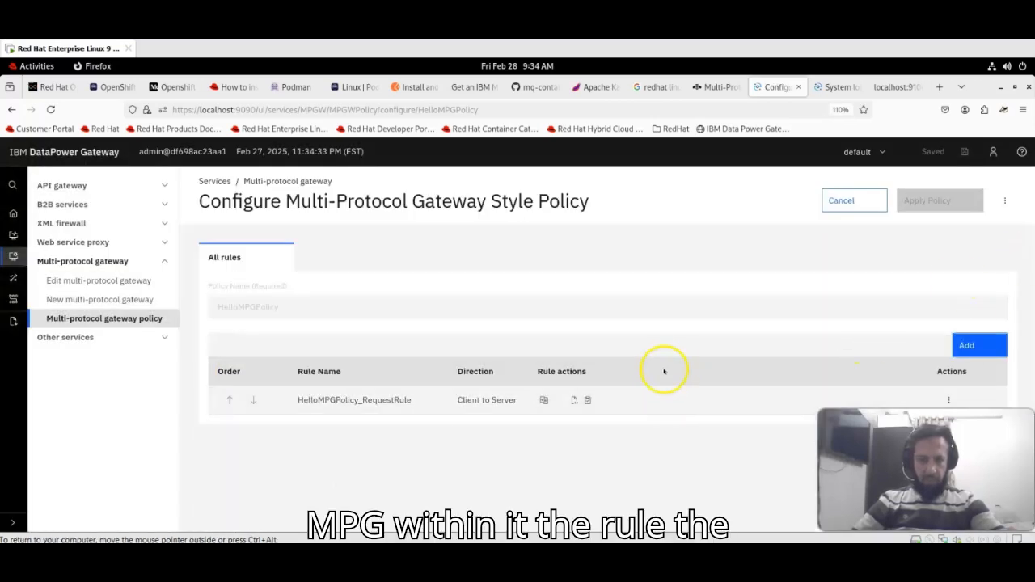
left_click(353, 401)
left_click(351, 412)
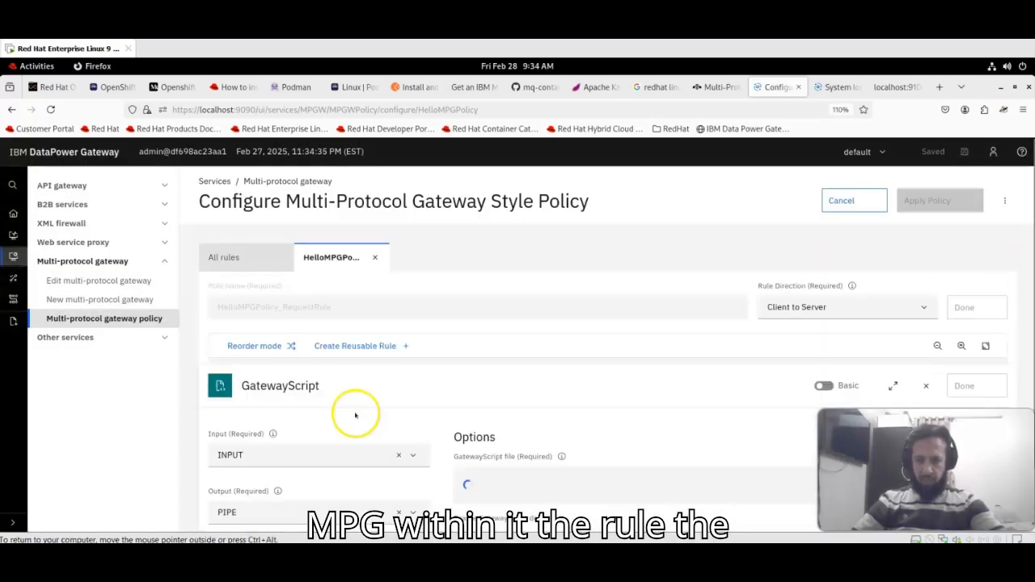
scroll(1030, 323, "down", 3)
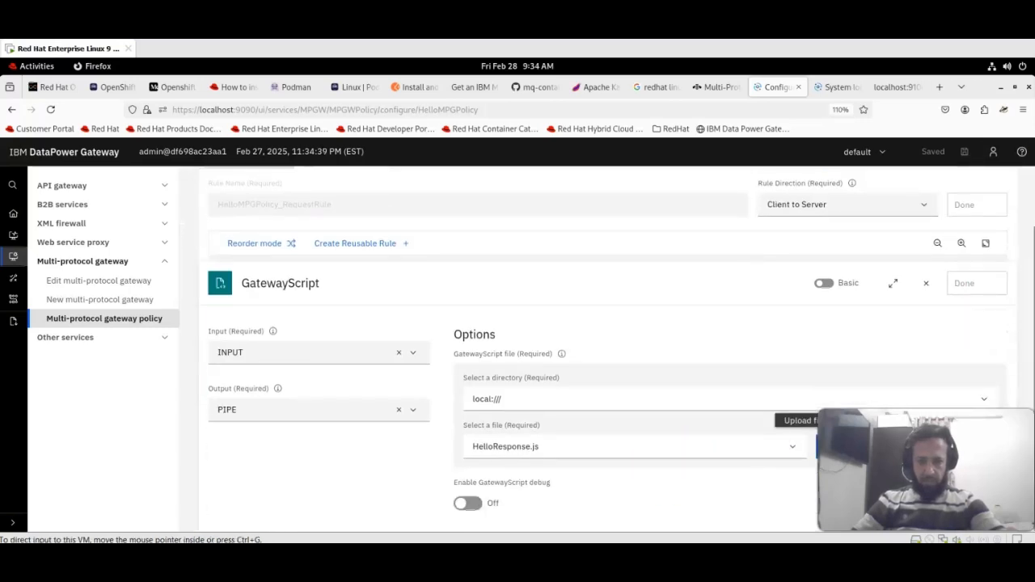
- Upload the corrected HelloResponse.js with Overwrite checked, then reload localhost:9100 to see the JSON welcome
left_click(810, 447)
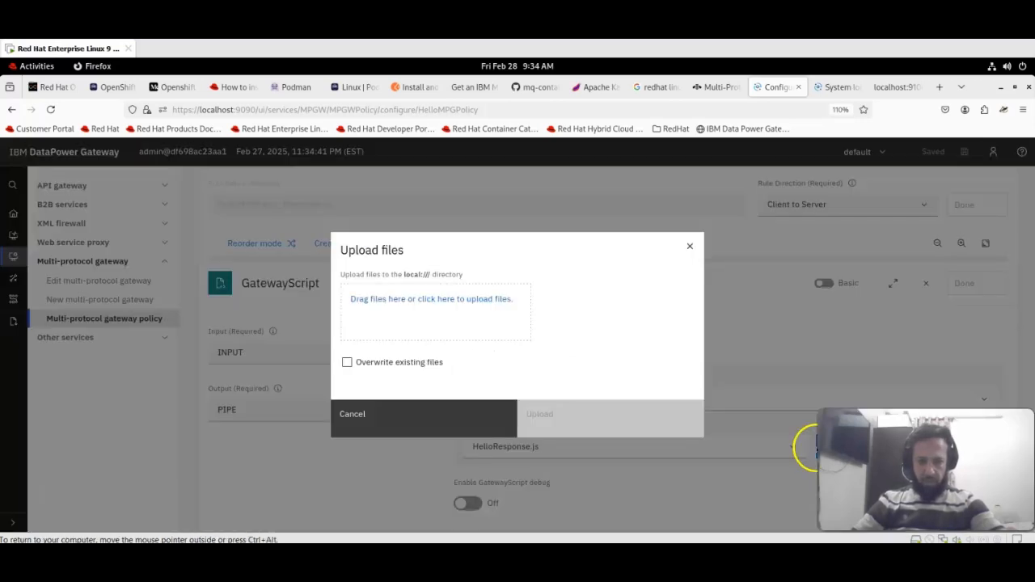
left_click(439, 409)
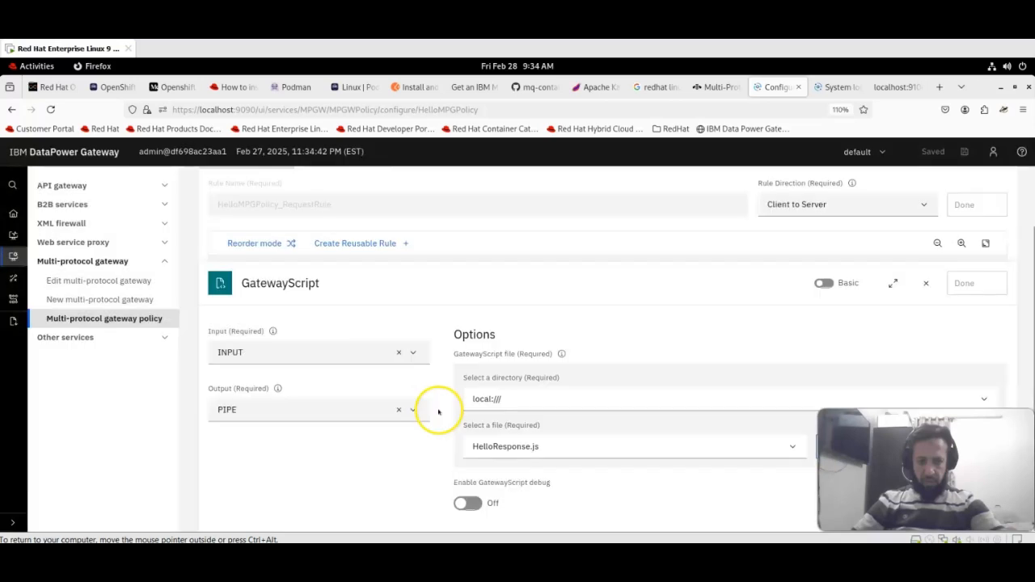
left_click(813, 449)
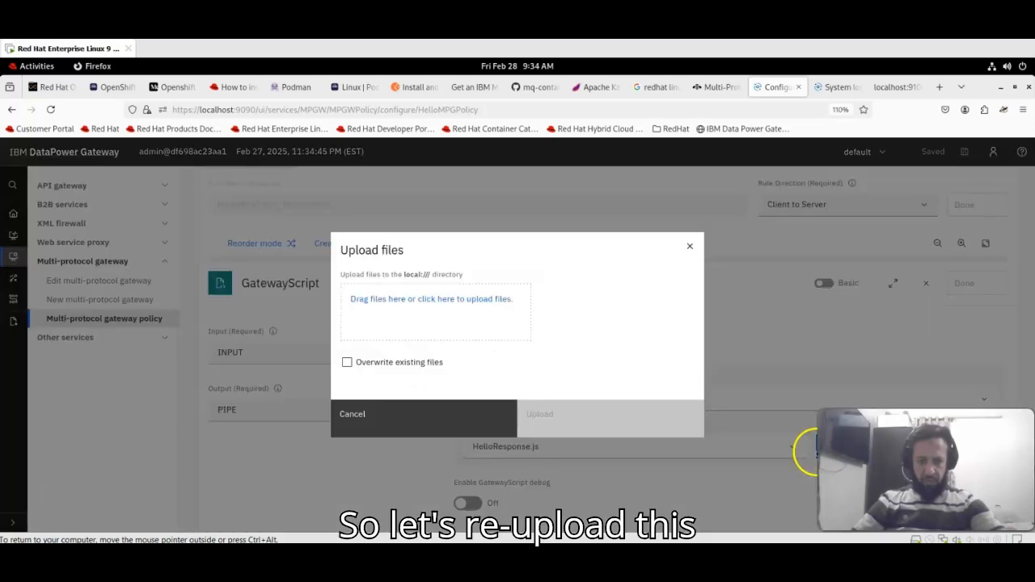
left_click(347, 362)
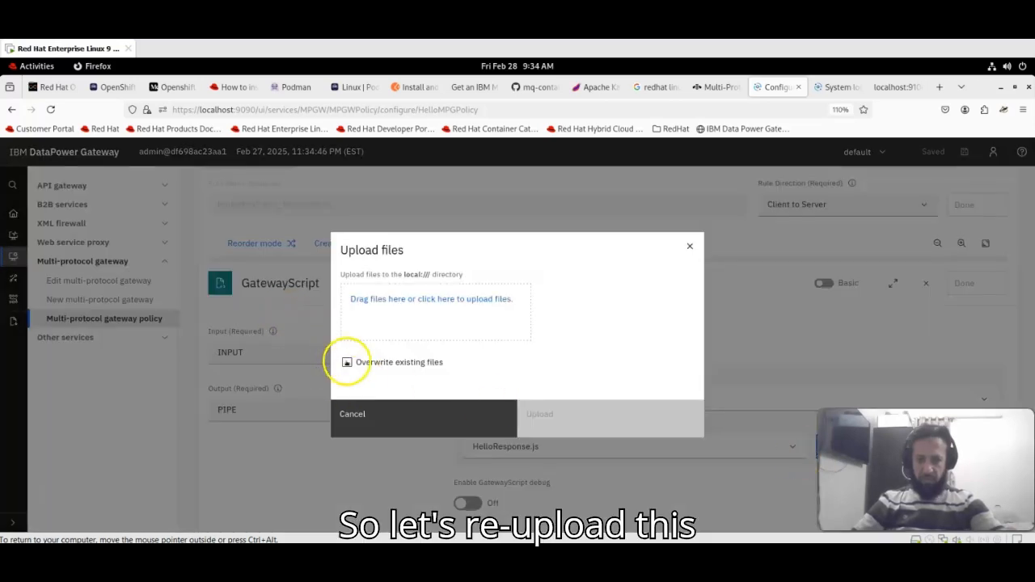
left_click(401, 306)
double_click(308, 146)
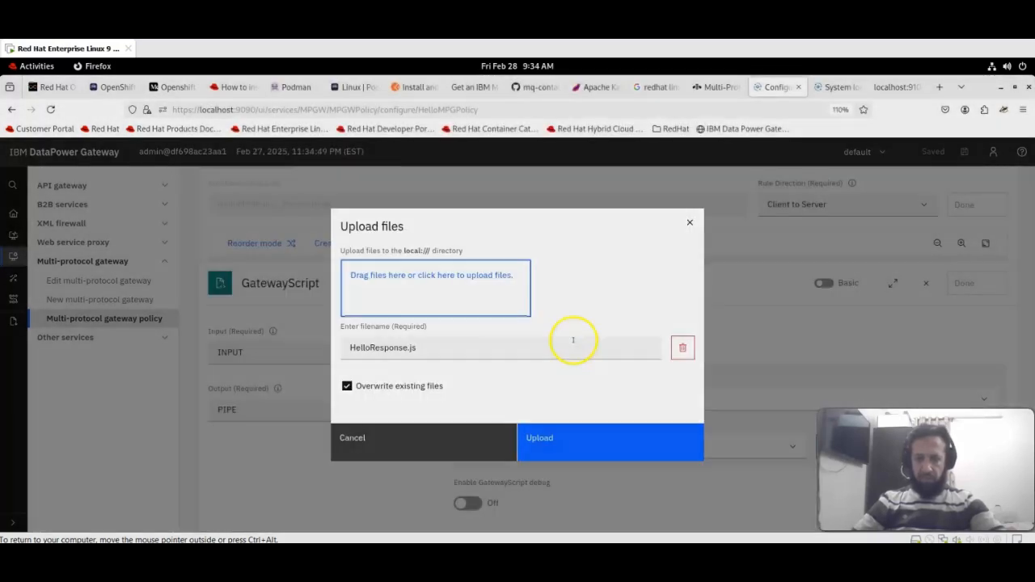
left_click(538, 455)
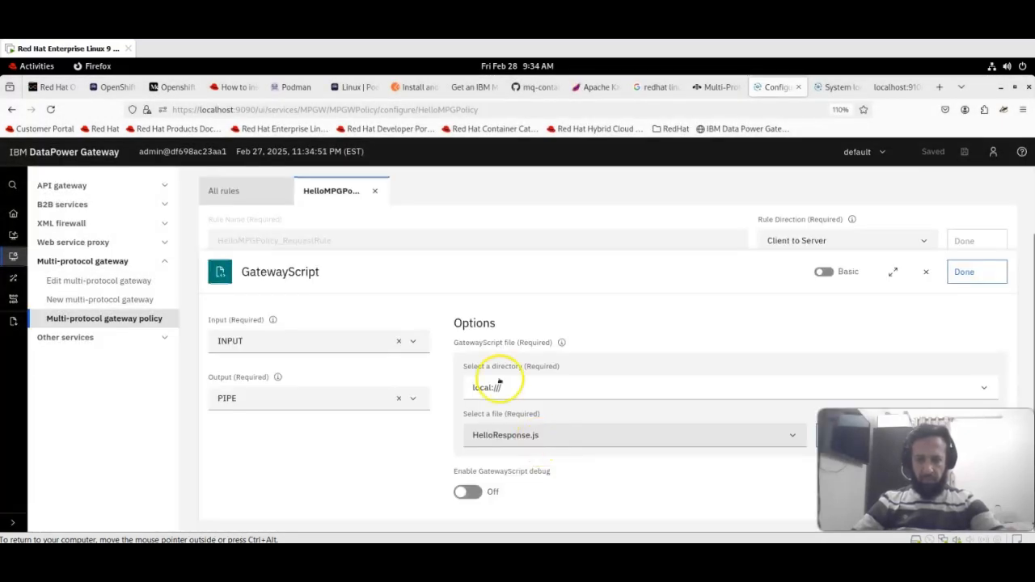
left_click(891, 86)
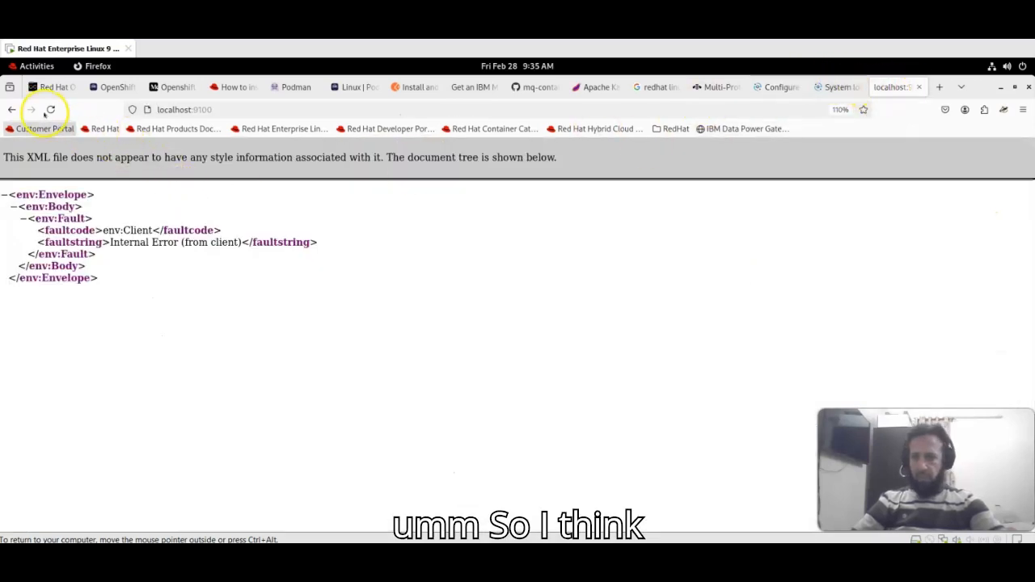
left_click(50, 109)
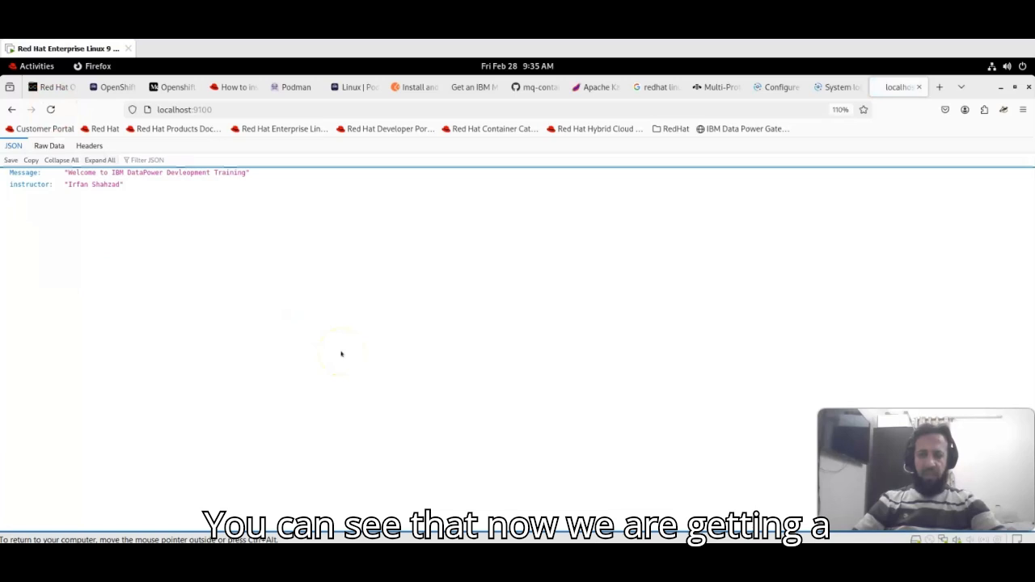